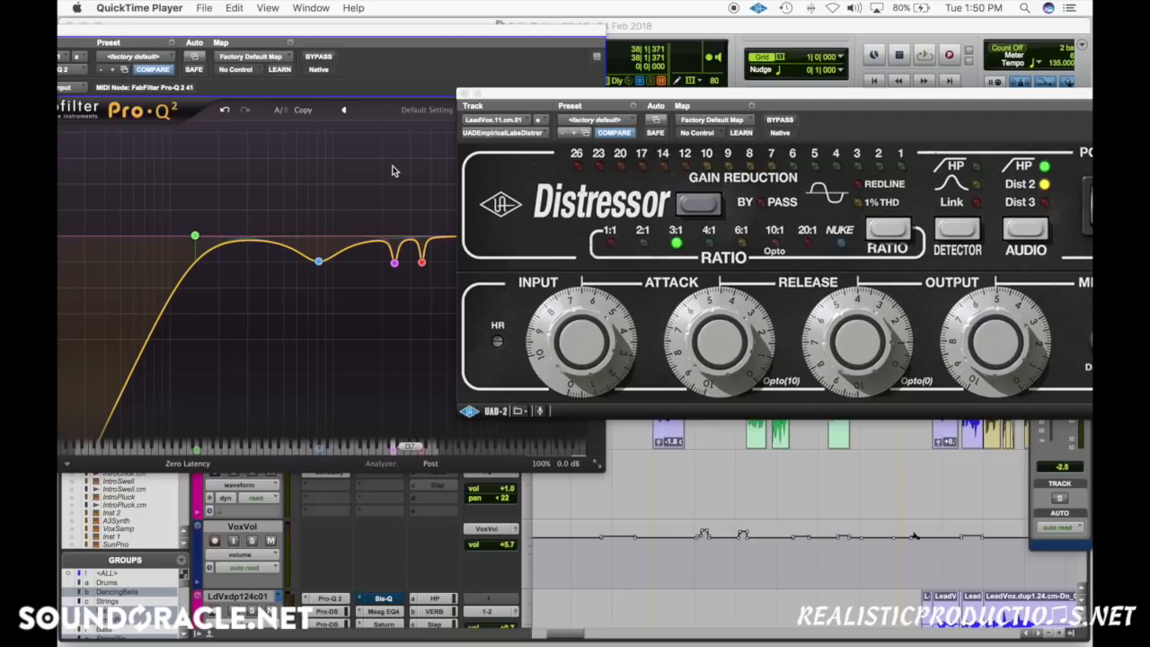
Step: Examine the wide mid cut in Pro-Q 2, move the equalizer window clear of the track inserts, and bring the Distressor forward
click(403, 83)
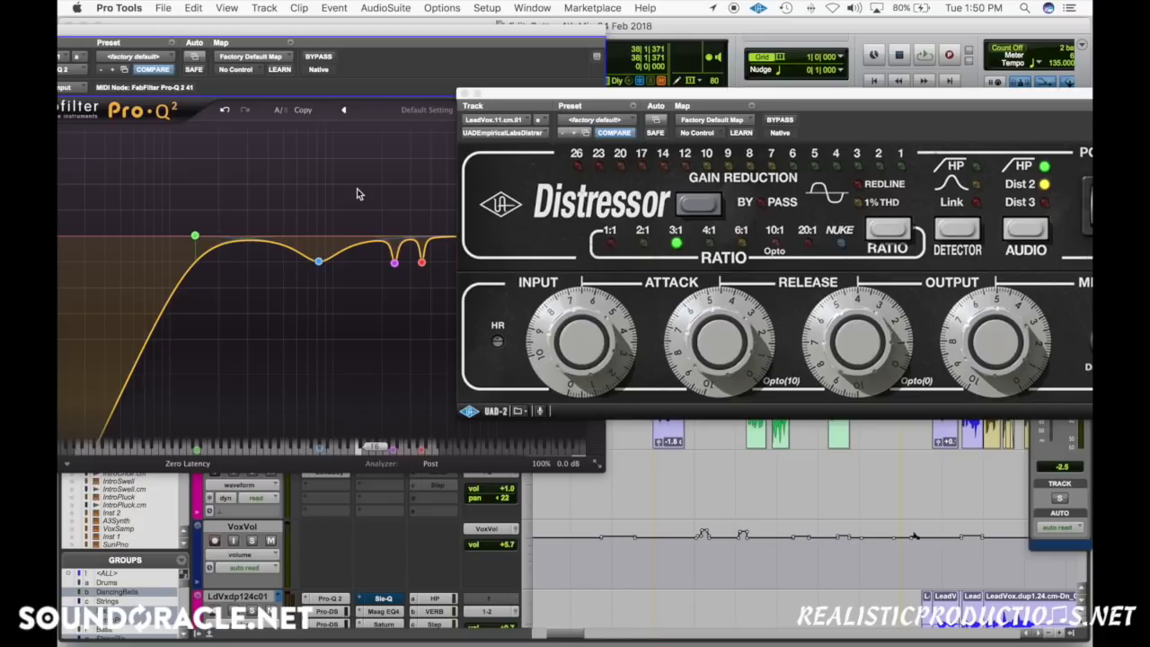
click(318, 261)
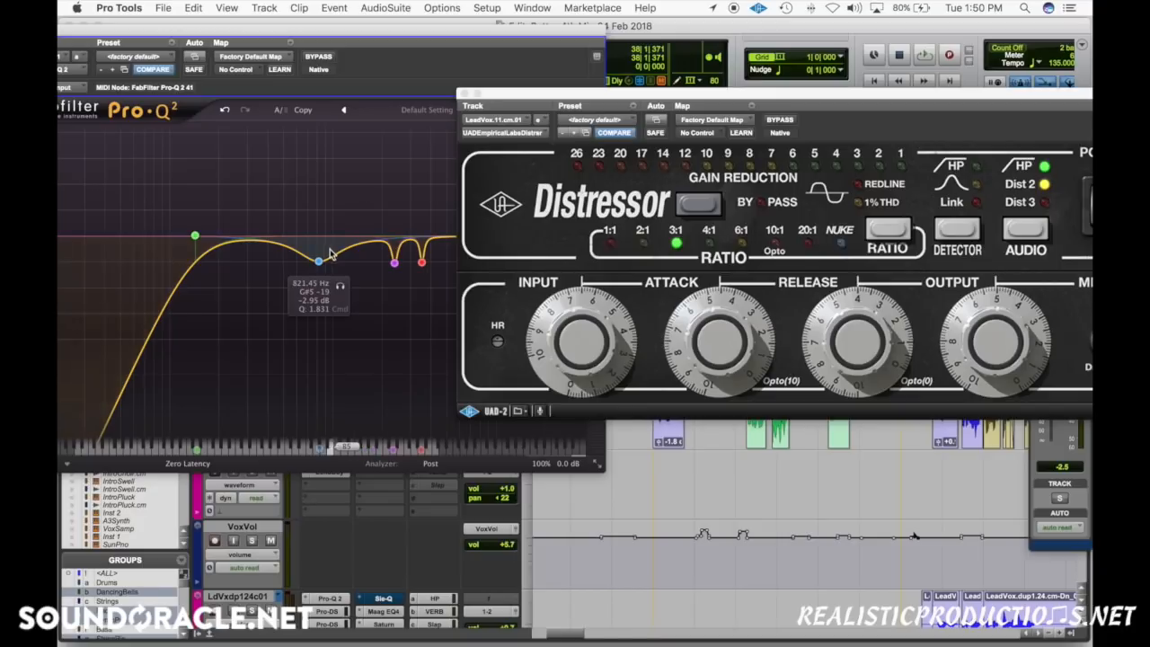
click(319, 187)
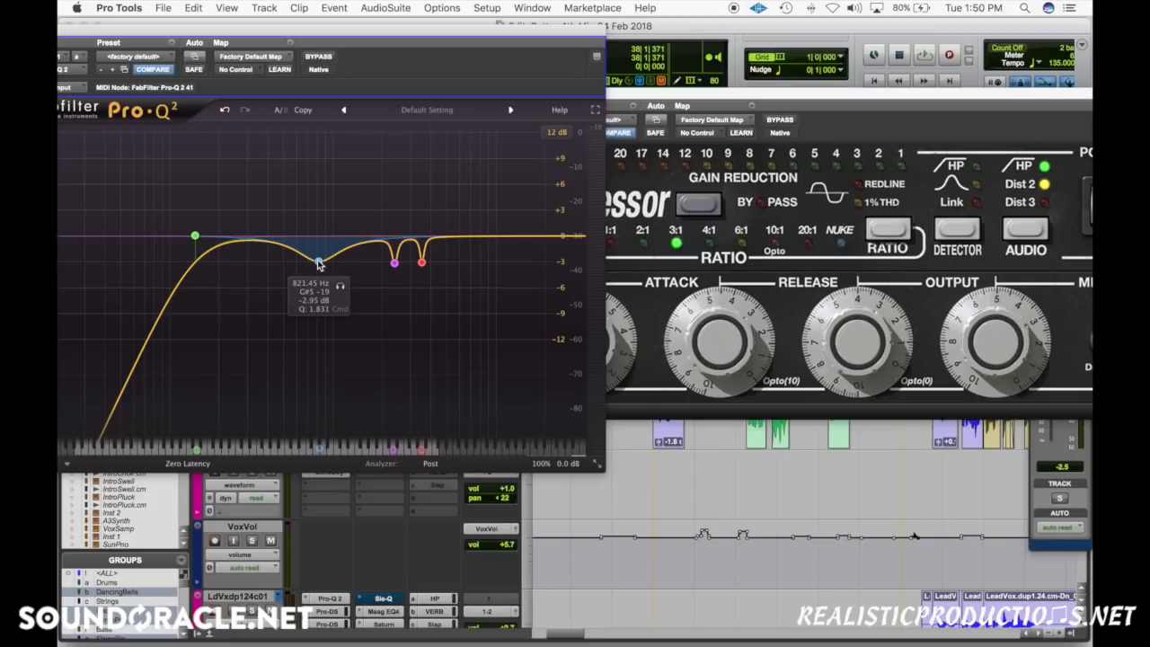
click(854, 137)
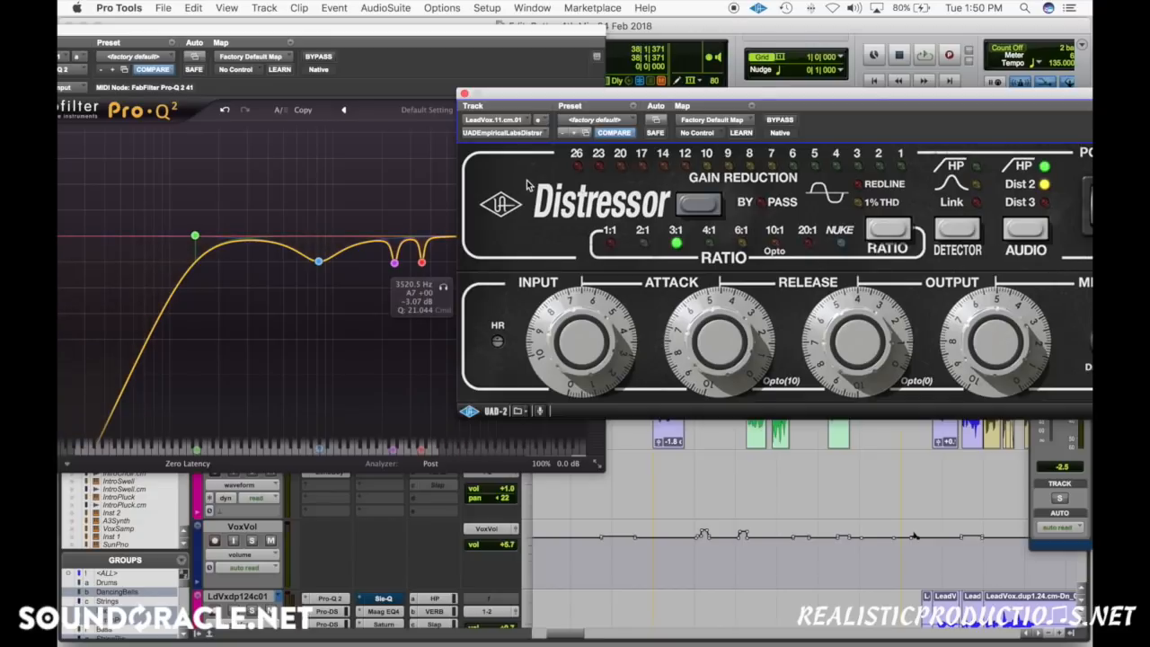
drag(323, 34, 483, 384)
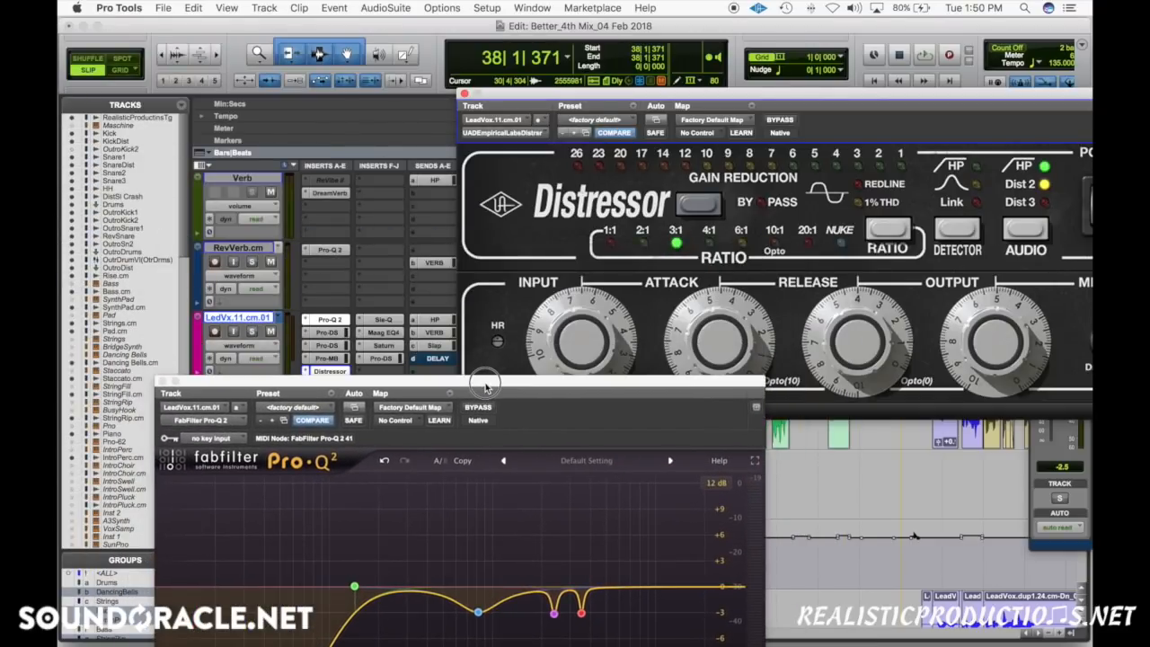
click(554, 236)
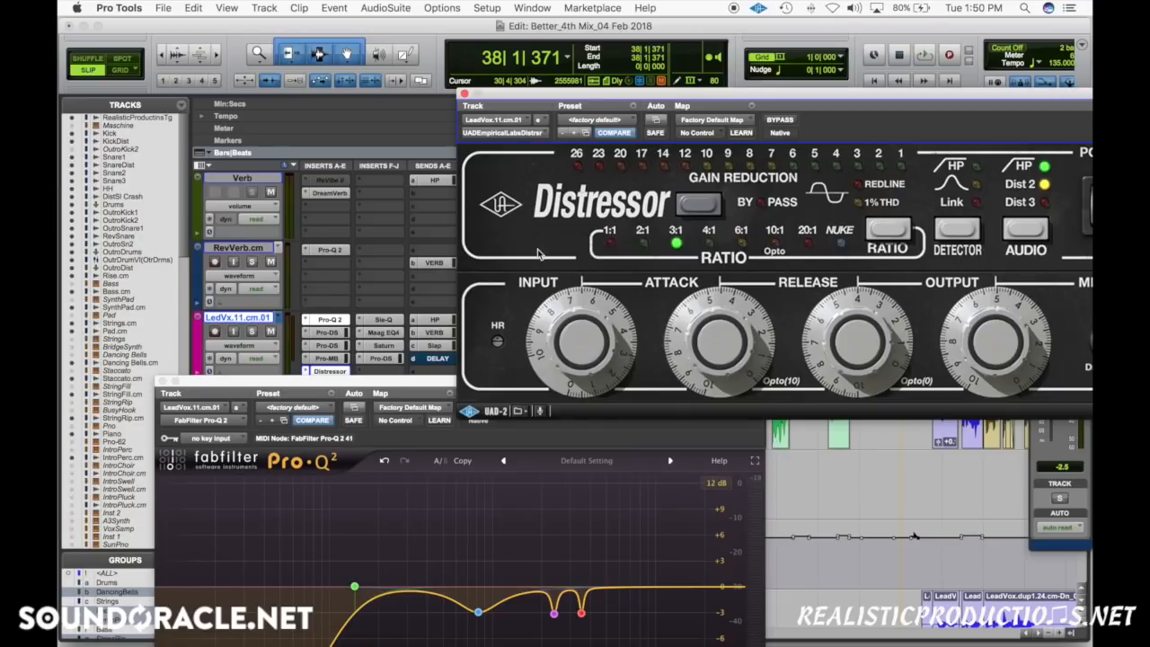
Step: Open the Sie-Q and Maag EQ4 inserts of LedVx.11.cm.01 and reposition the Maag EQ4 window to view both equalizers
click(378, 321)
click(382, 332)
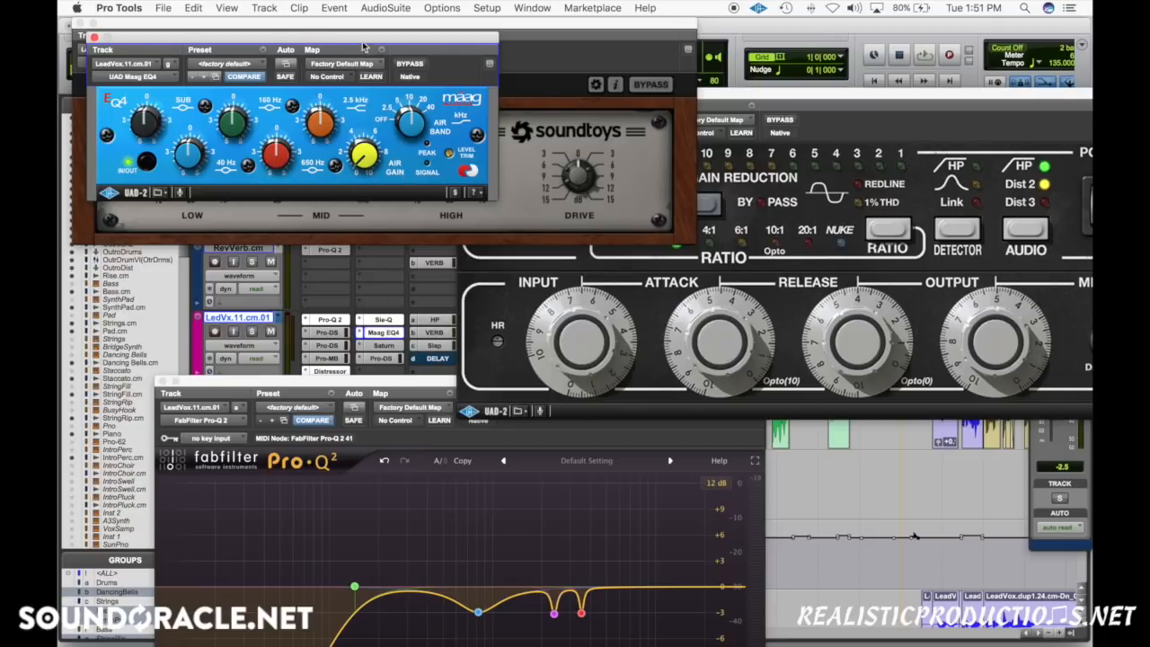
drag(365, 42, 564, 101)
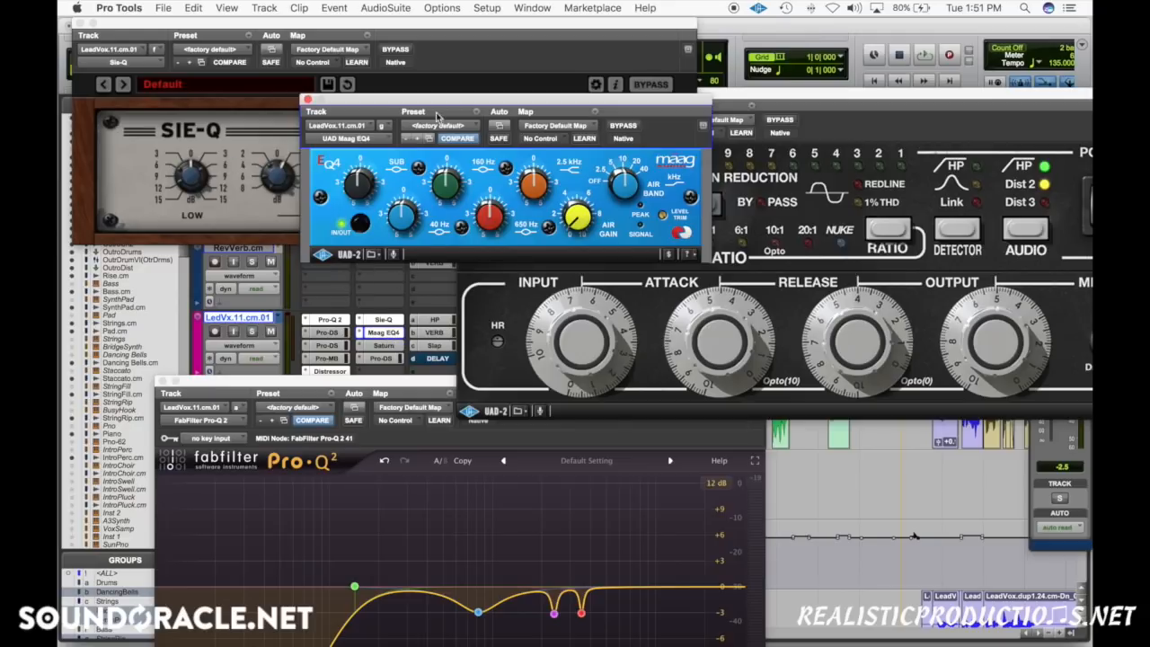
drag(433, 105, 292, 224)
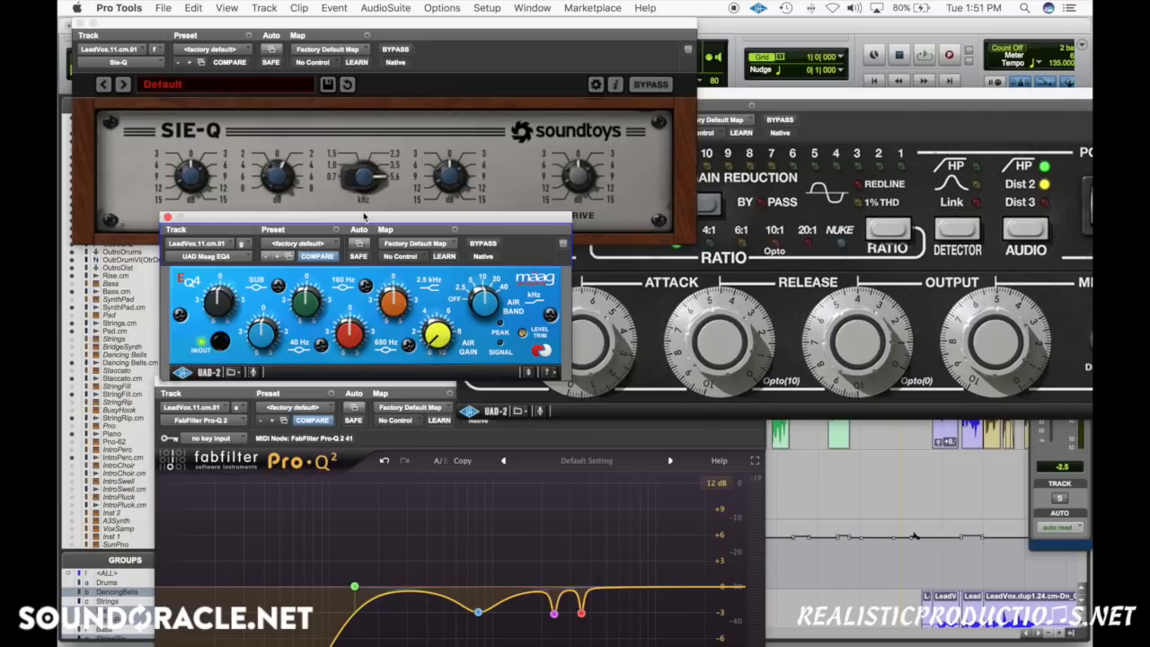
drag(372, 224, 407, 86)
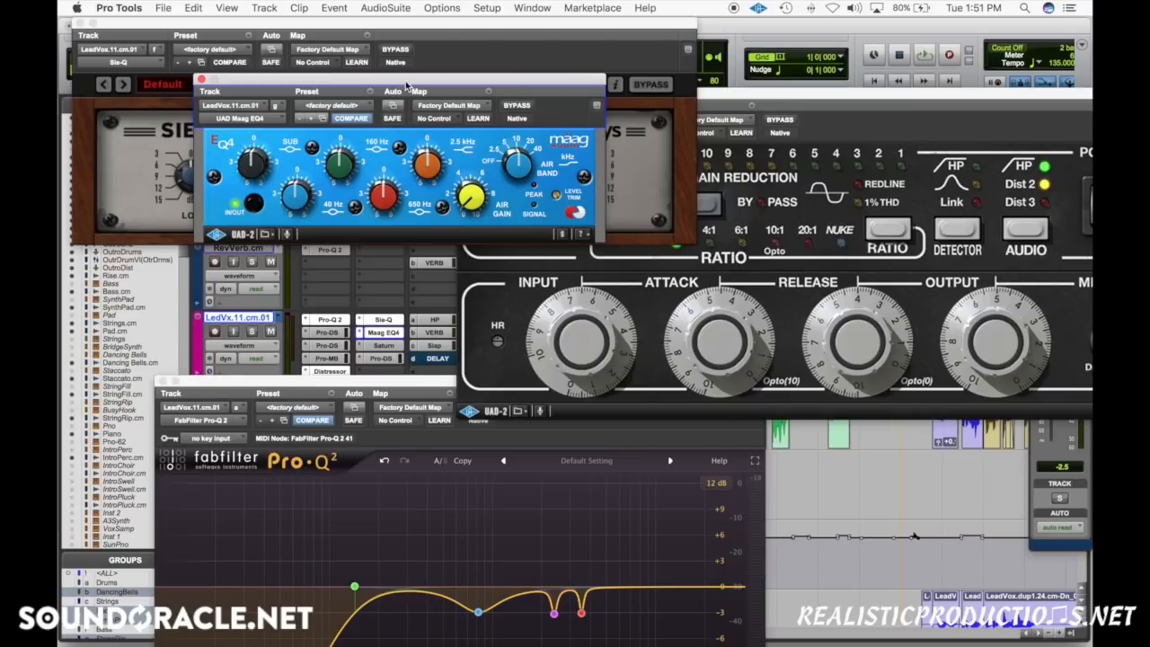
drag(447, 85, 590, 49)
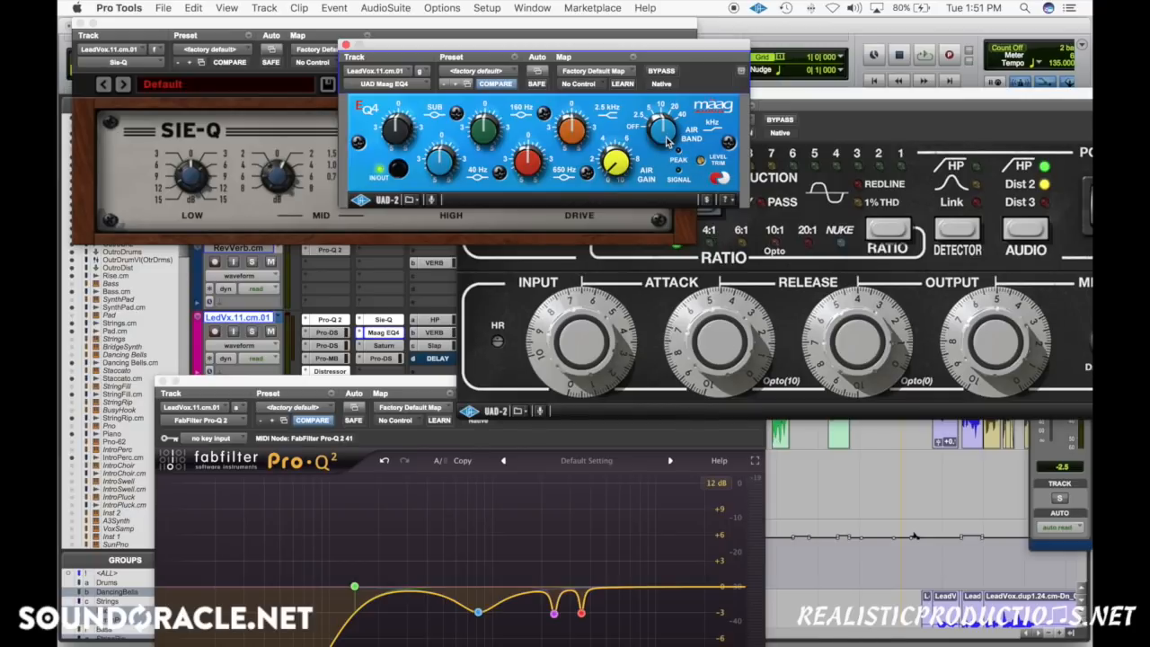
Step: Raise the Maag EQ4 Air Band frequency and look over the Sie-Q settings beside it
drag(666, 141, 666, 139)
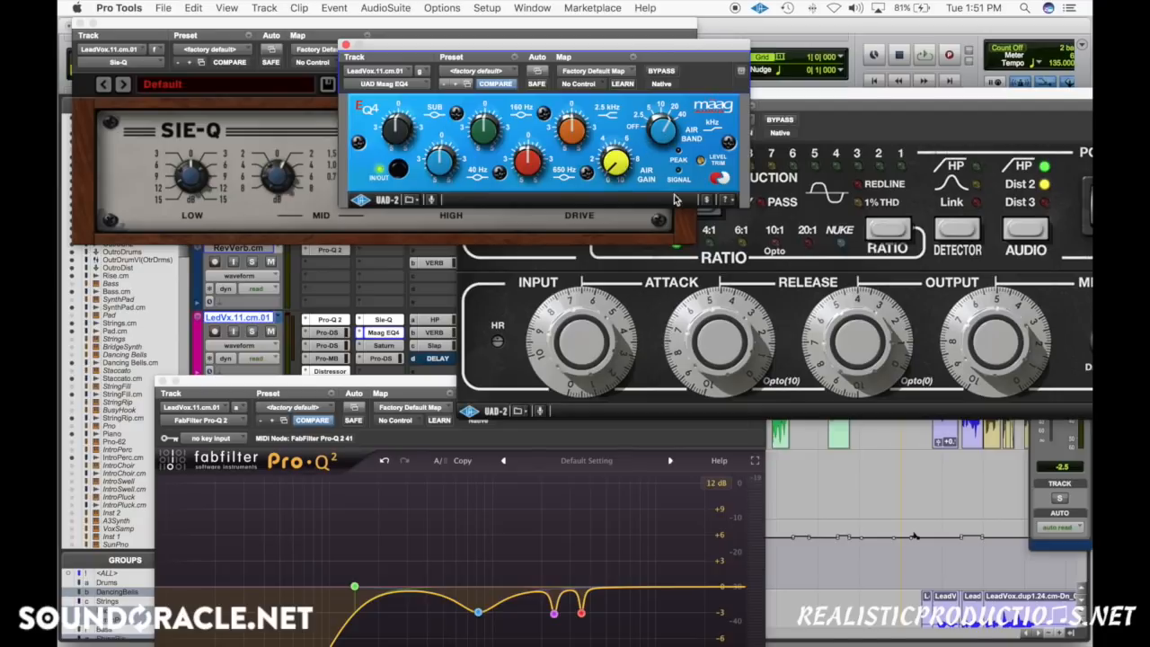
click(338, 154)
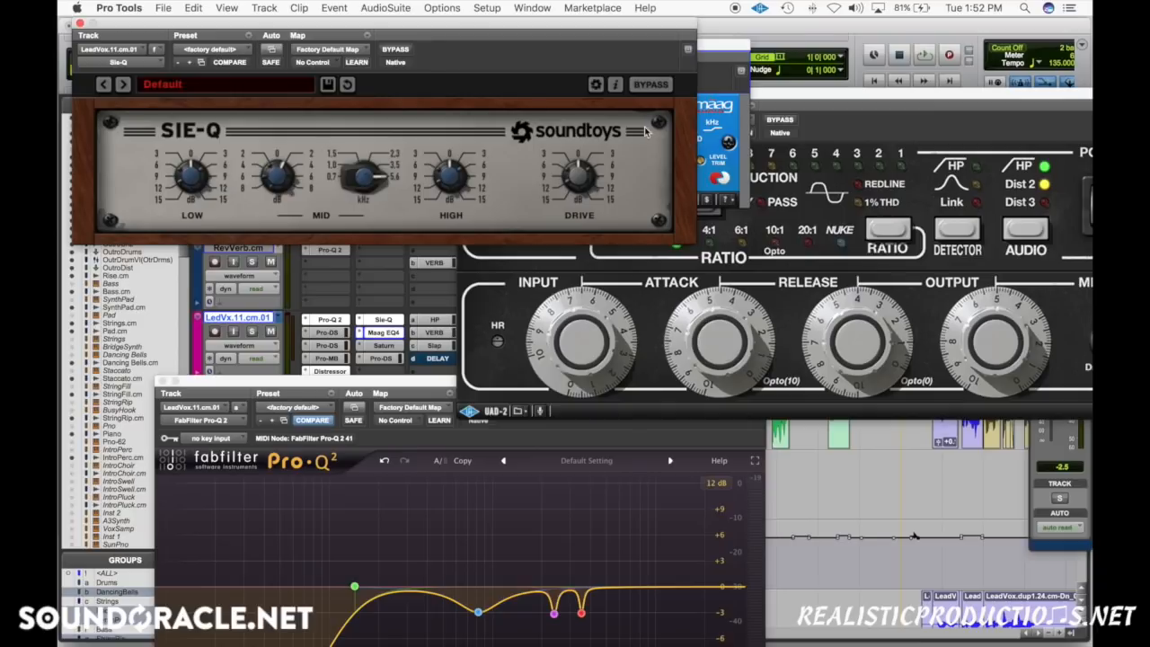
click(726, 103)
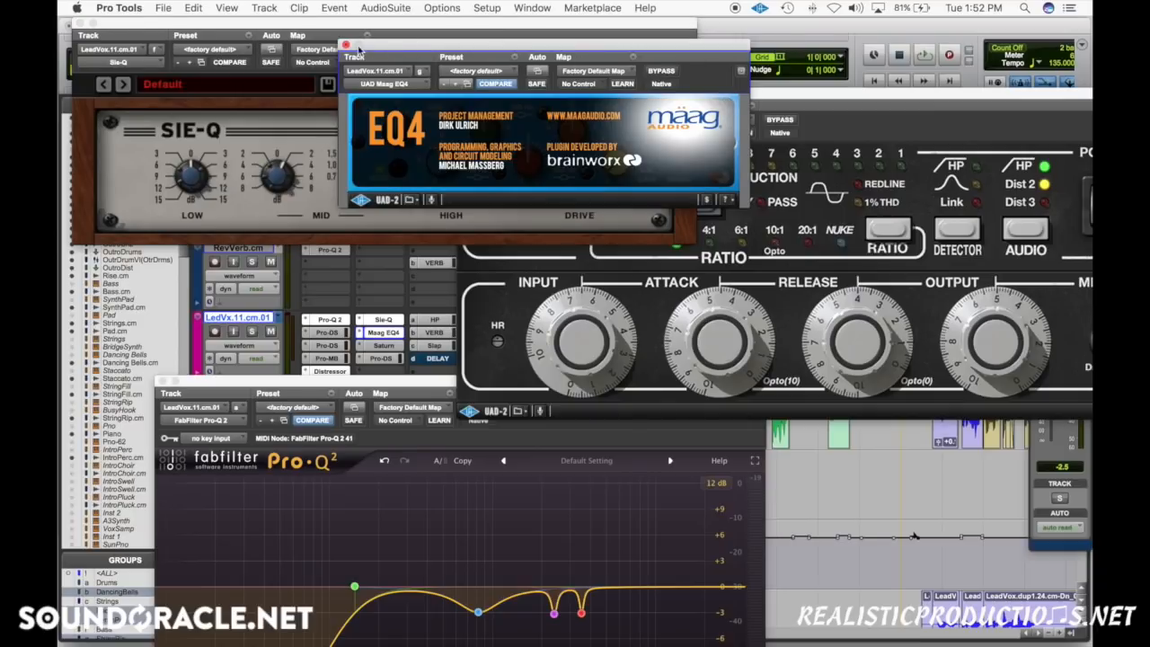
click(663, 137)
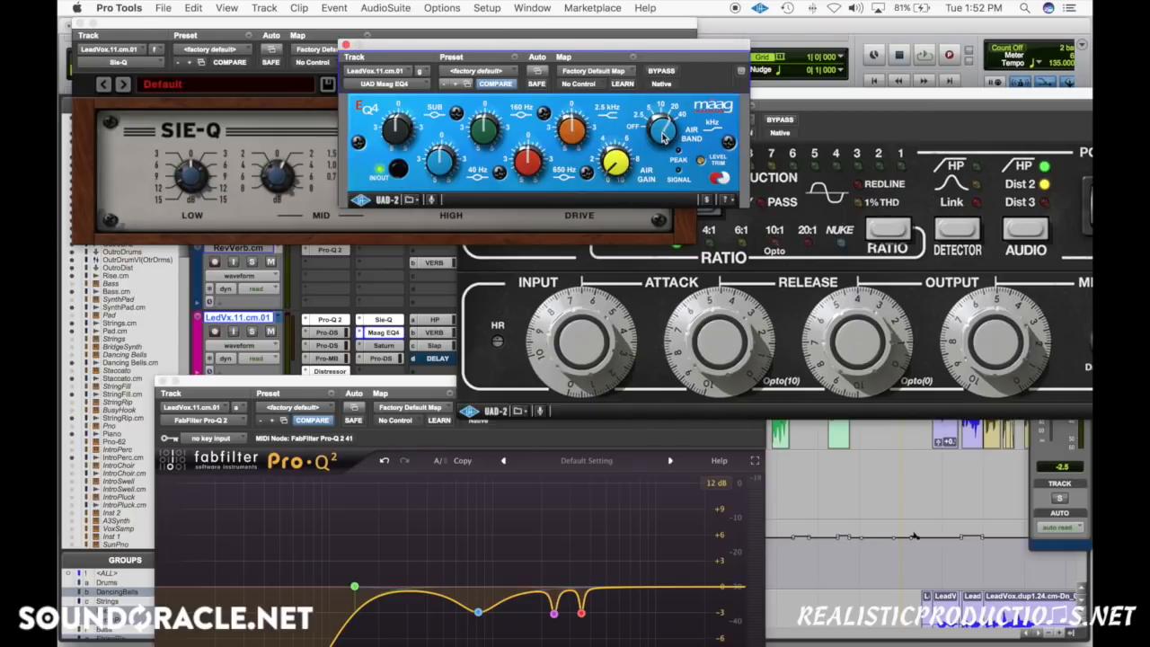
Step: Close the Maag EQ4, Sie-Q, Pro-Q 2 and Distressor plug-in windows to uncover the session
click(345, 44)
click(78, 25)
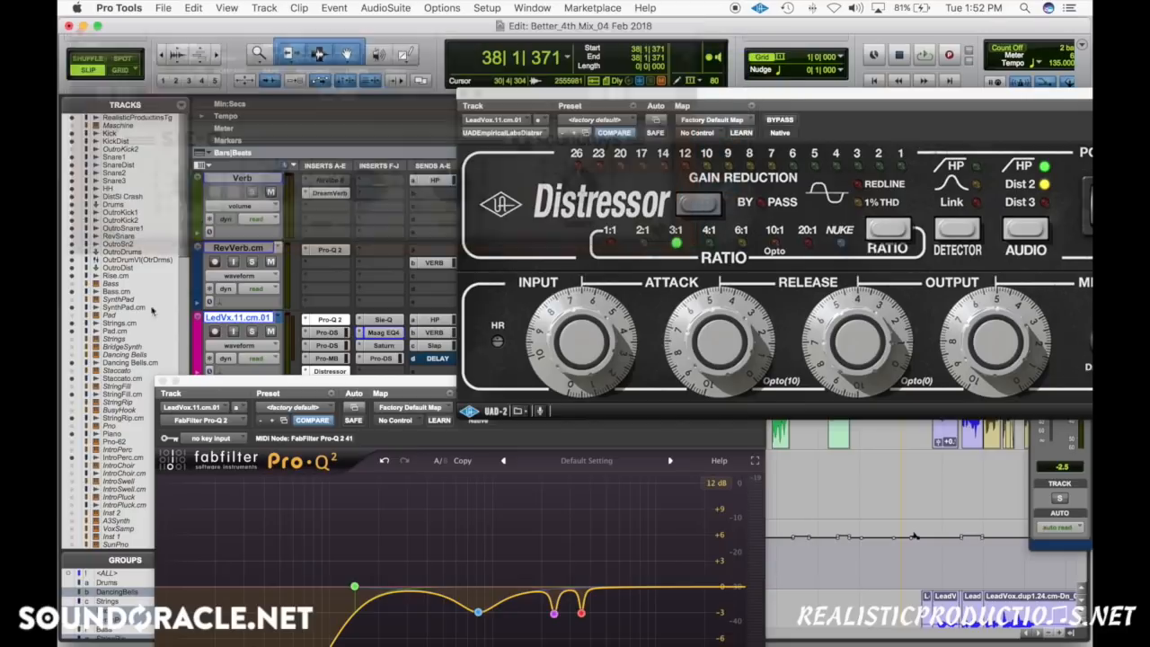
click(162, 380)
click(465, 94)
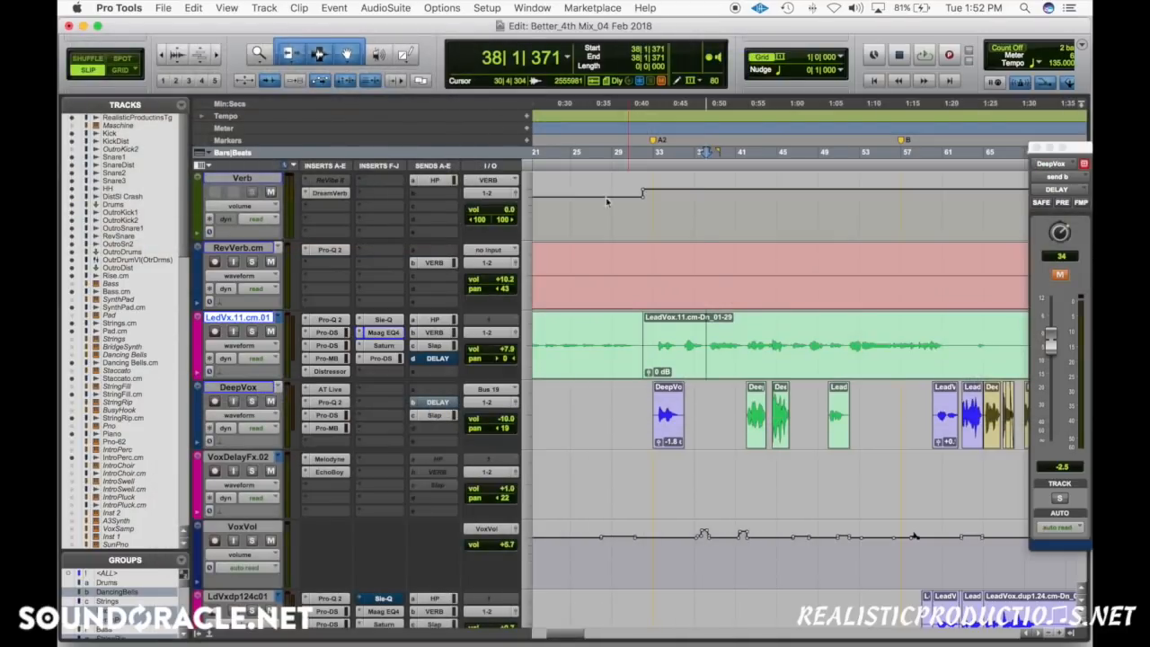
Step: Play the mix from marker A2 at bar 33 and place the edit cursor just before the lead vocal phrase
click(659, 344)
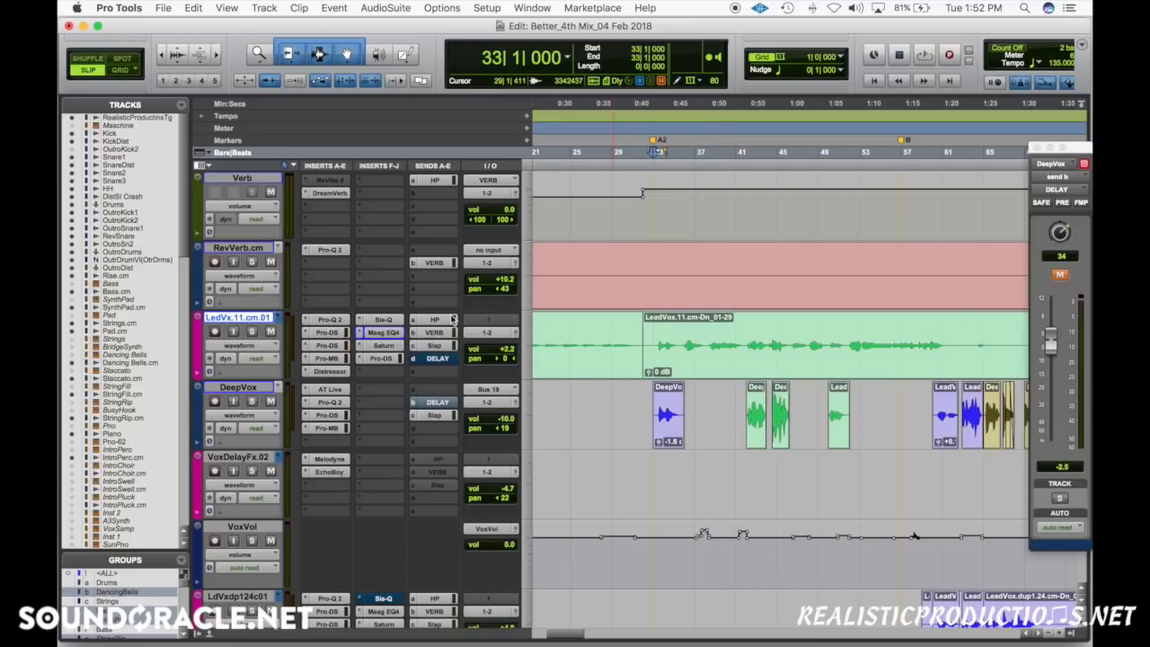
scroll(454, 319, down, 2)
key(space)
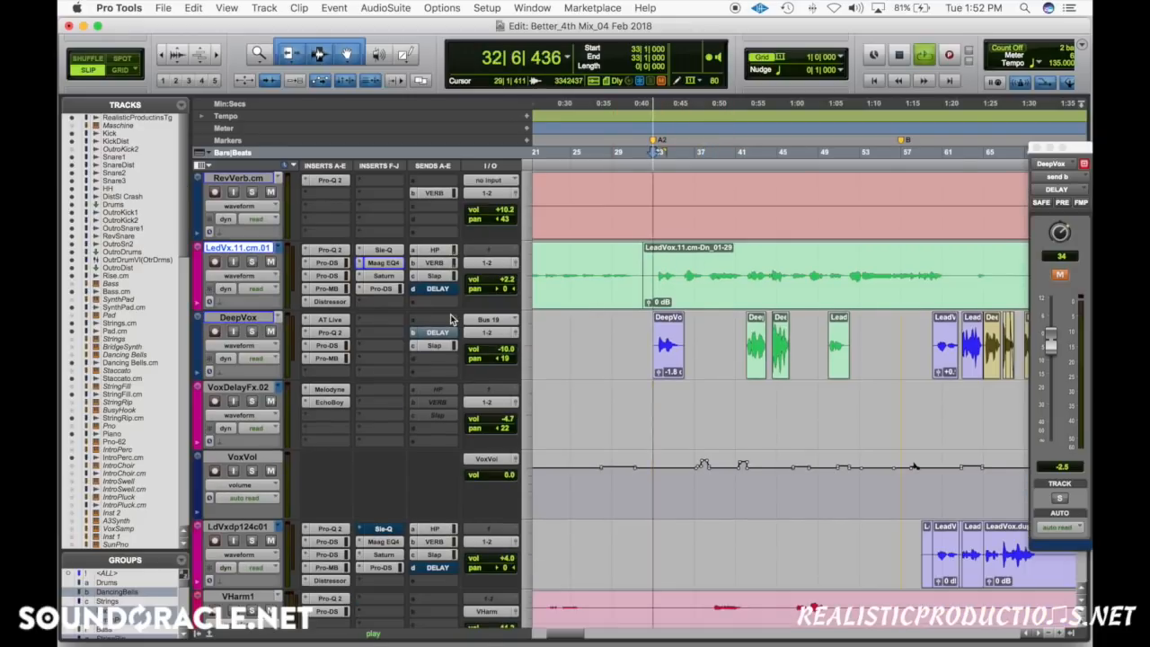
key(super+bracketright)
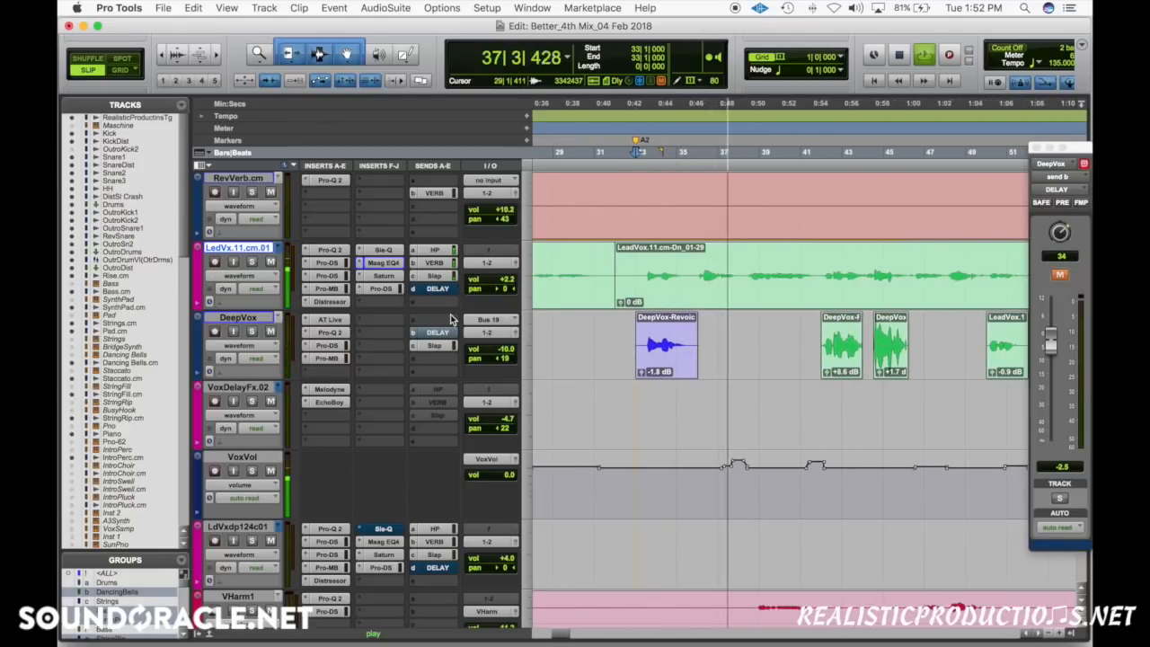
click(645, 273)
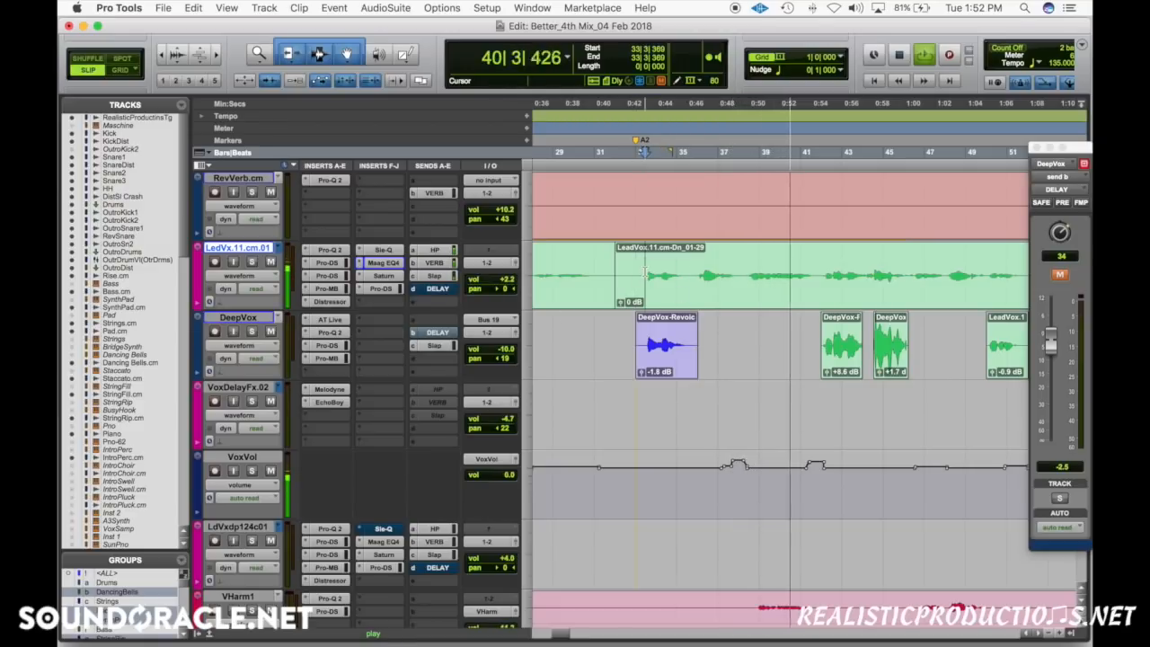
key(space)
Step: Solo the LedVx.11.cm.01 track and play it from the vocal phrase in bar 33
click(251, 261)
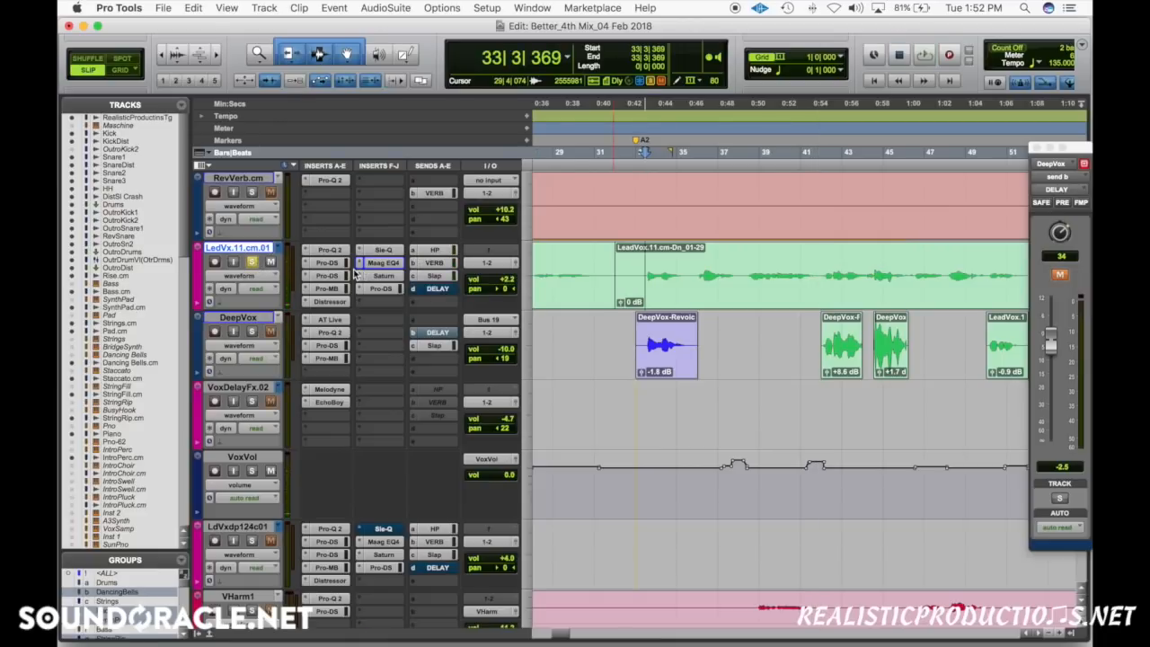
key(t)
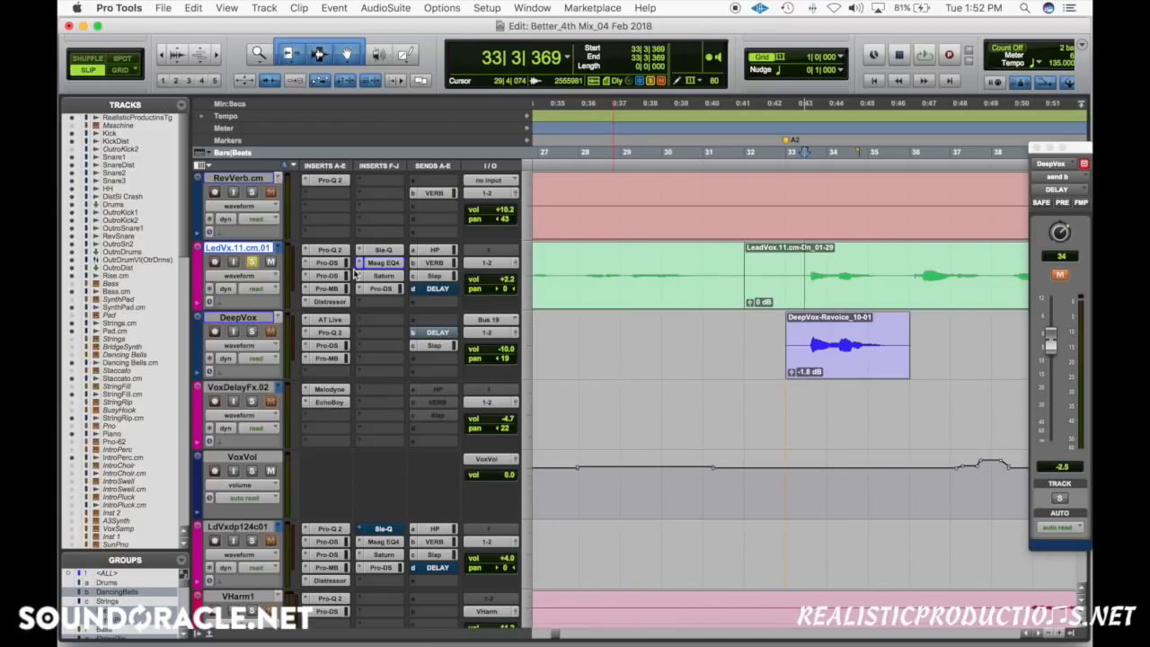
scroll(354, 275, right, 3)
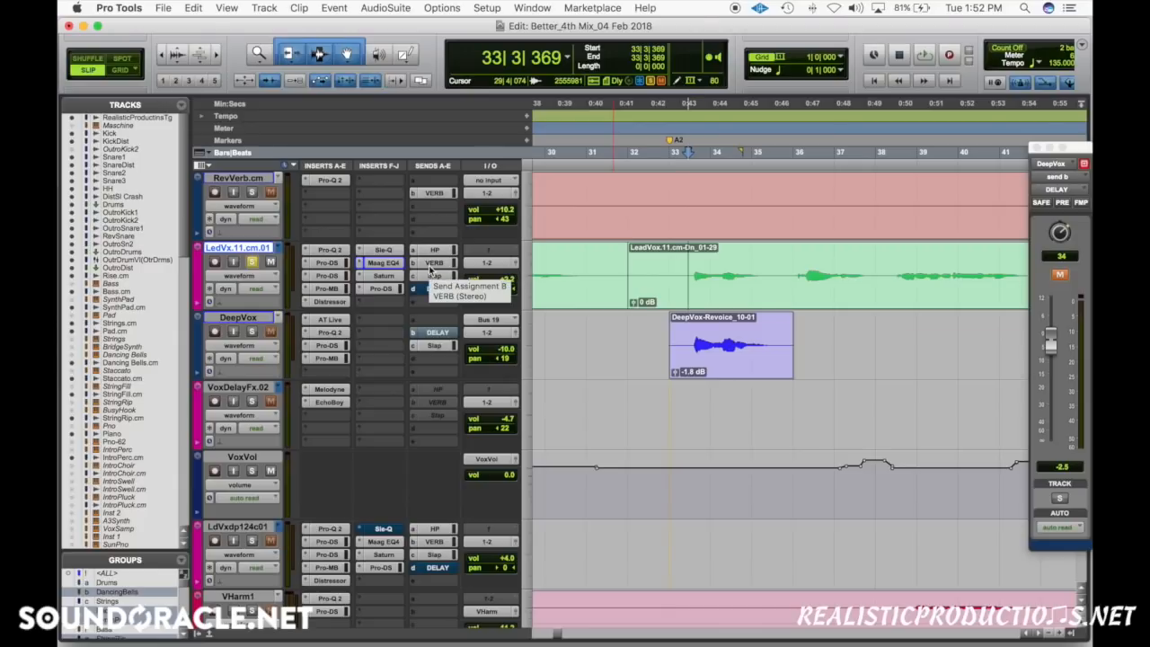
key(space)
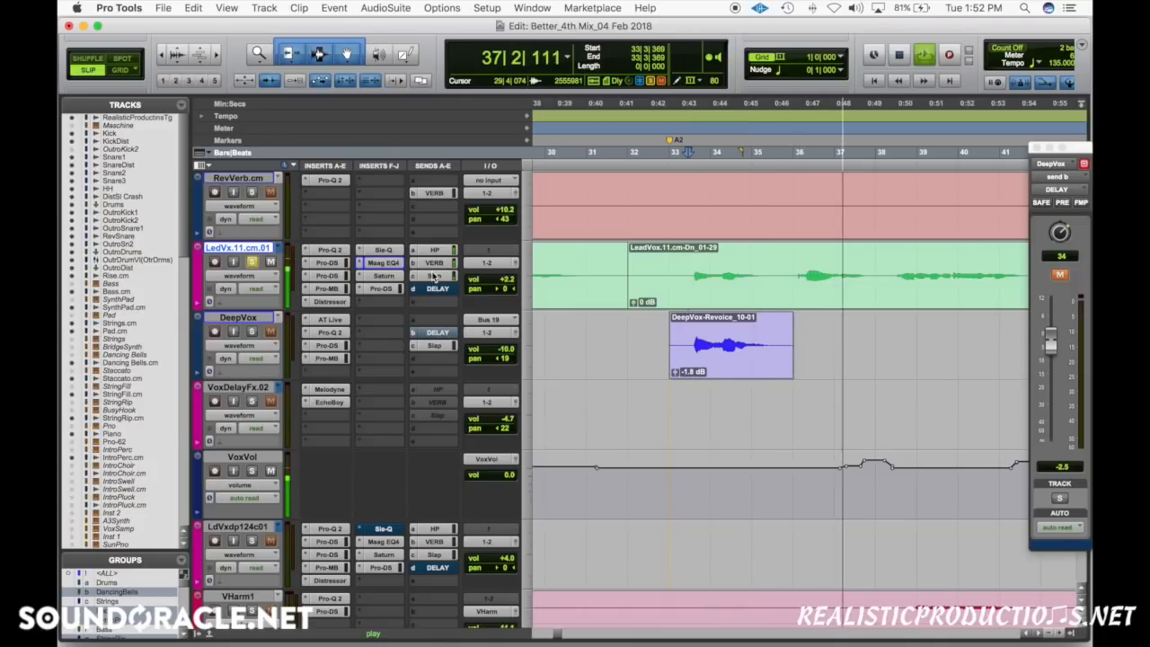
Step: Place the Distressor ahead of Pro-Q 2 at the start of the lead vocal's inserts and audition it with the second Pro-DS open
drag(330, 250, 328, 302)
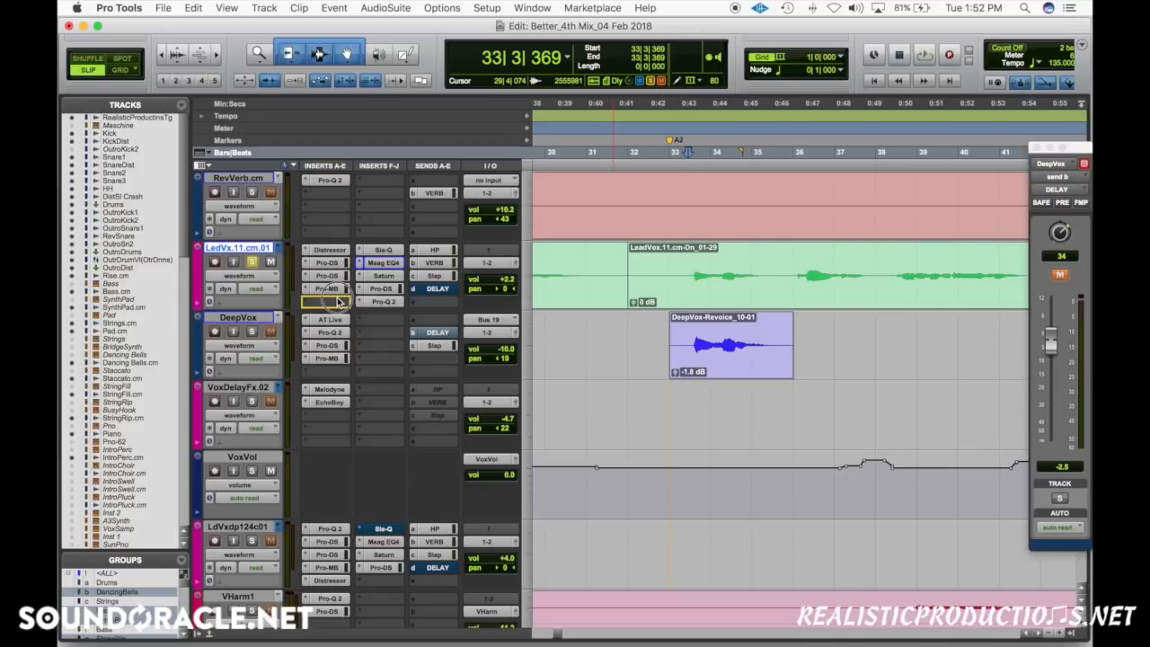
click(329, 277)
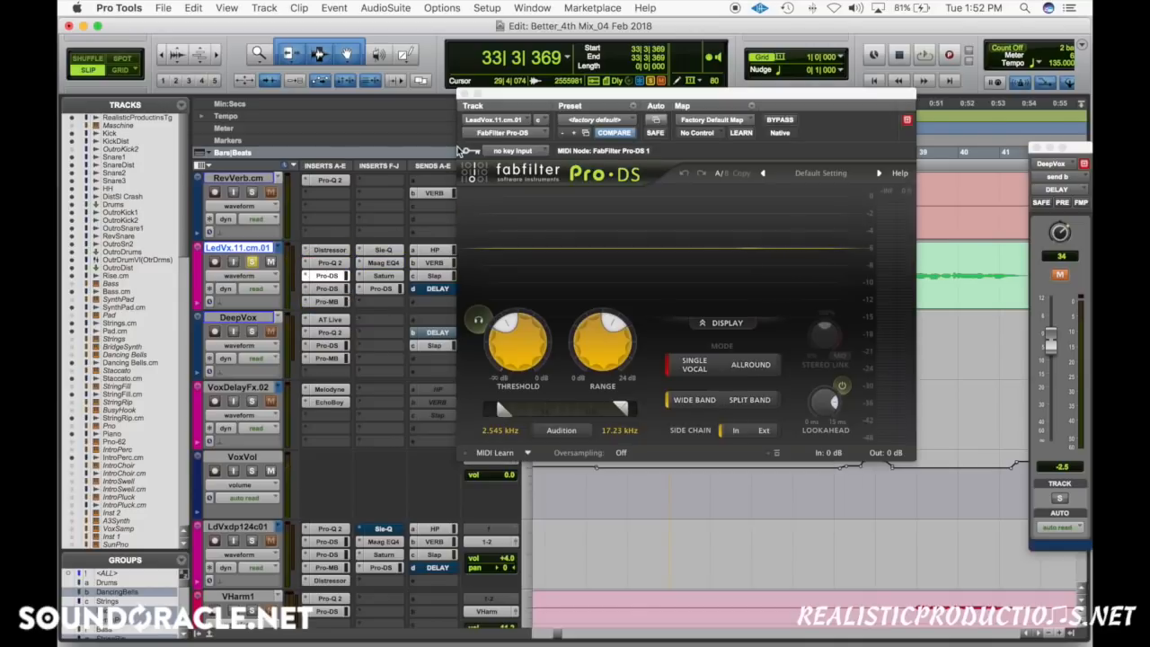
drag(506, 96, 774, 79)
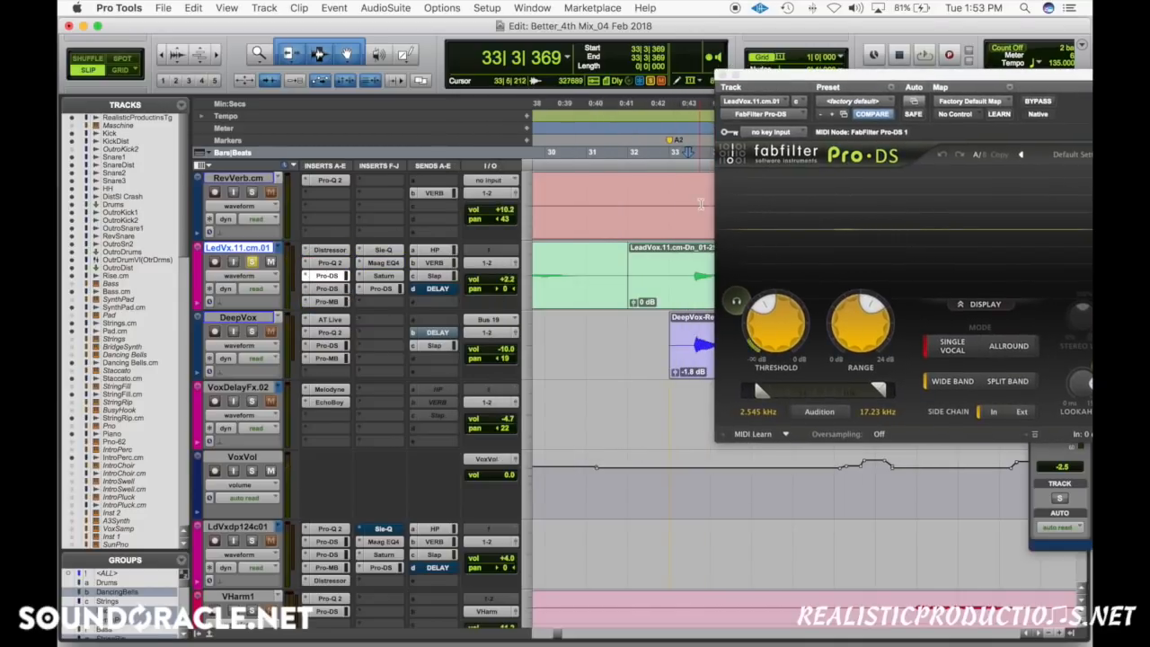
key(space)
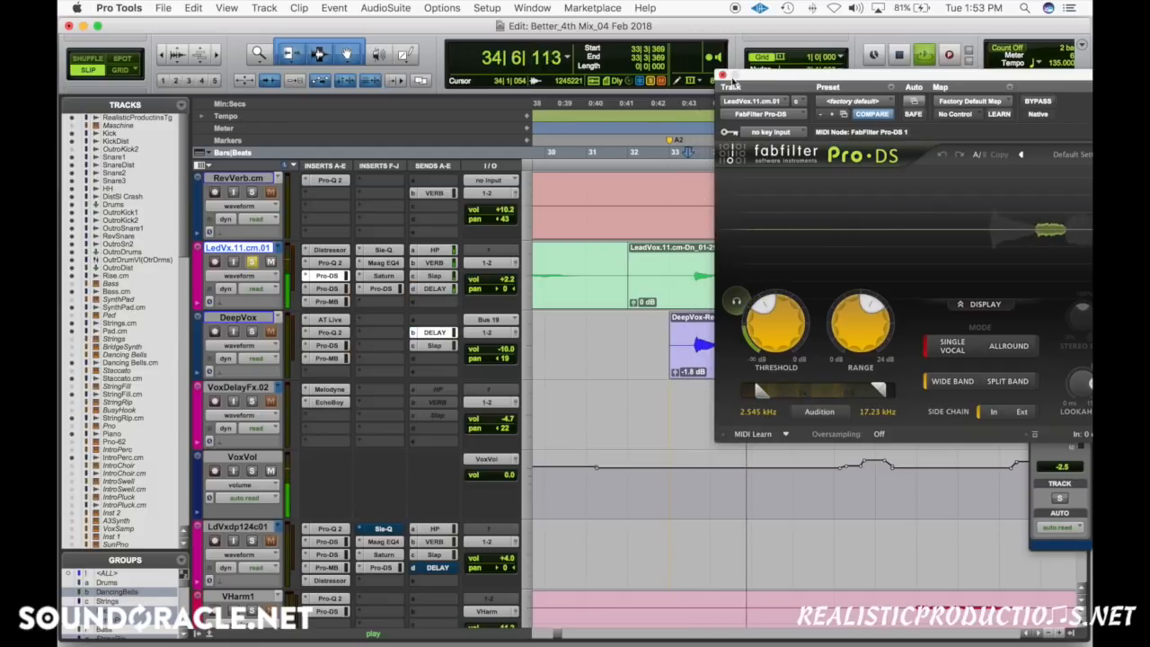
click(723, 75)
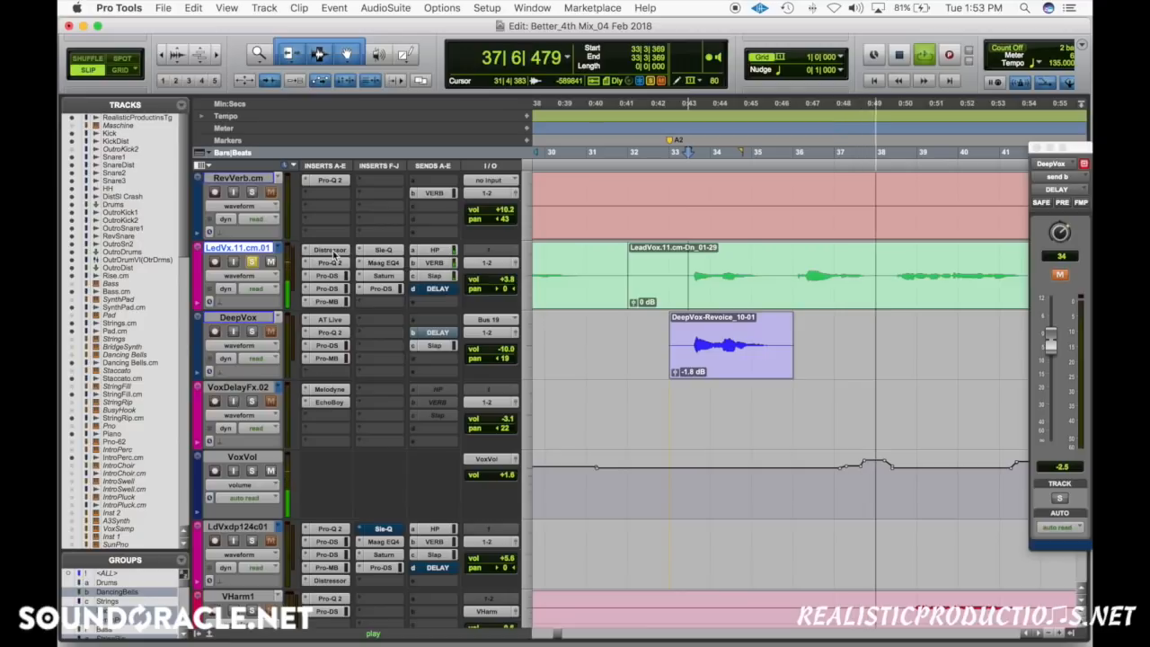
Step: Reorder the lead vocal's inserts so Pro-Q 2 comes first and the Distressor second, and audition the new order
drag(330, 250, 381, 306)
drag(316, 261, 316, 263)
key(space)
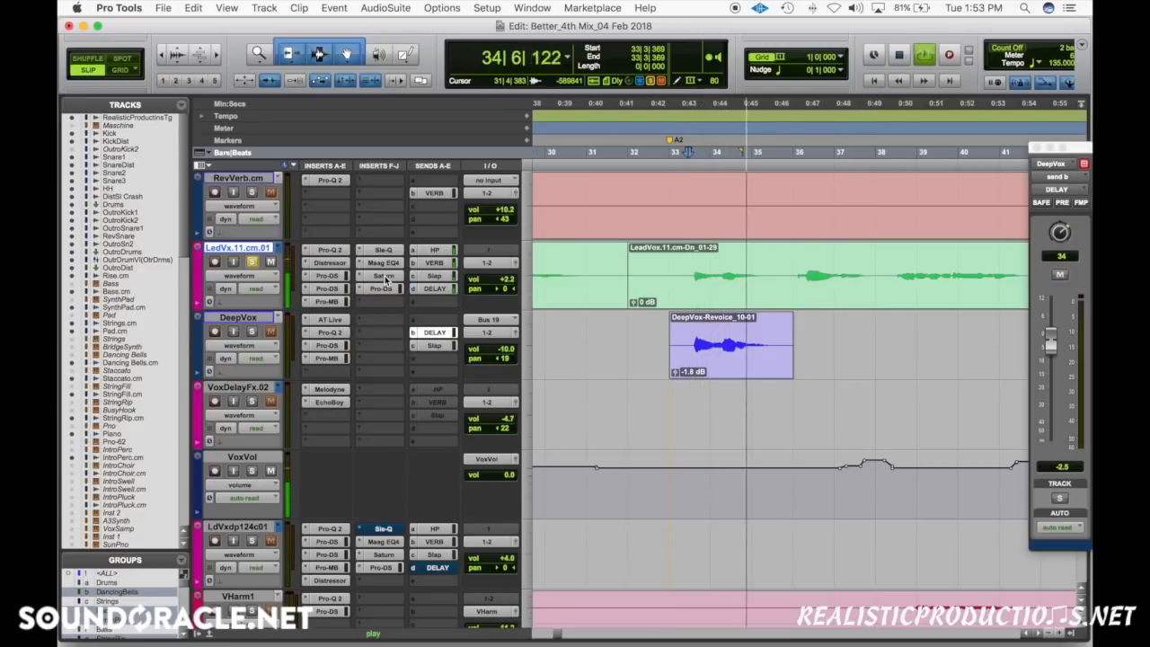
key(space)
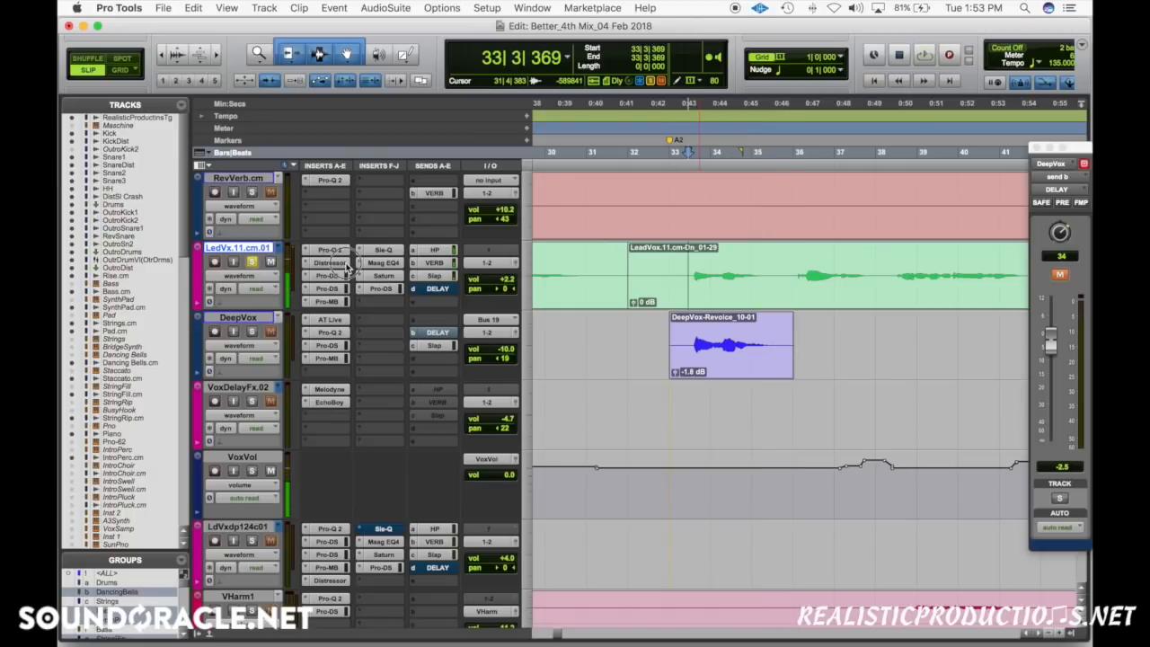
Step: Open the lead vocal's Distressor and play the soloed phrase to check its gain reduction
click(345, 263)
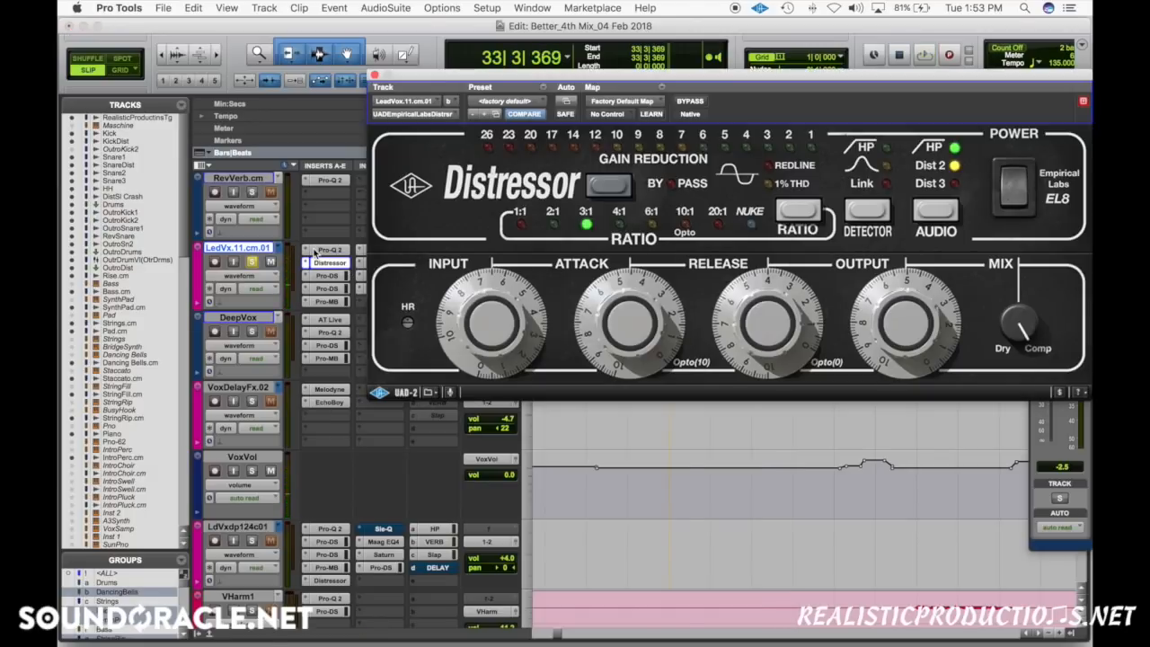
key(space)
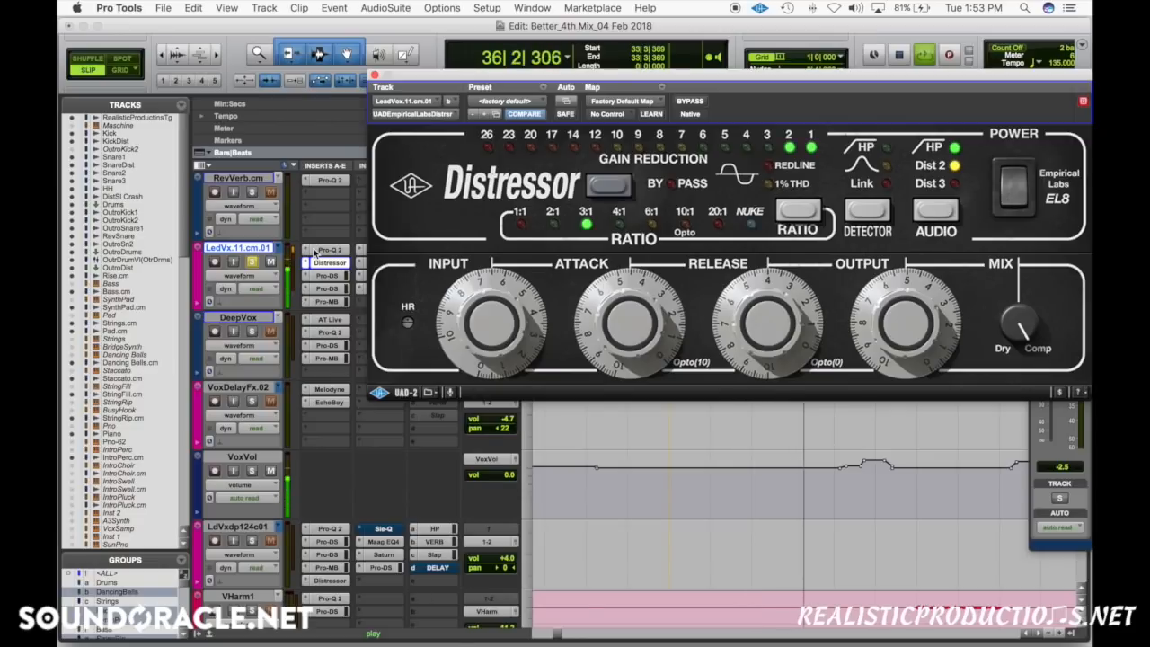
key(space)
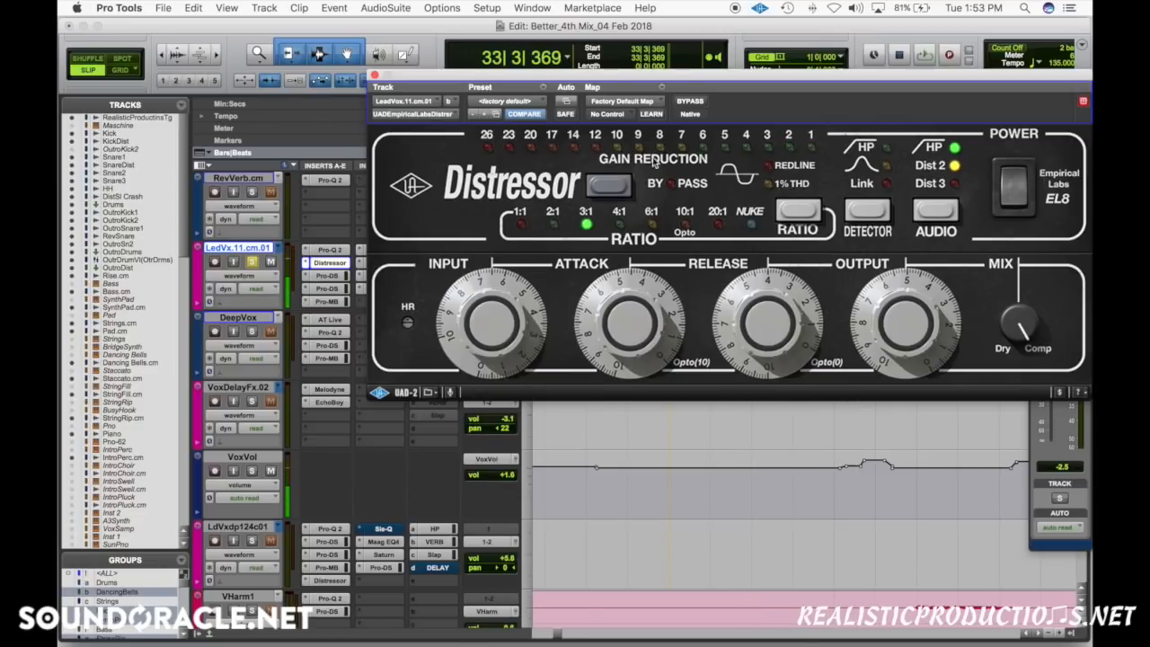
Step: Move the Distressor ahead of Pro-Q 2 on the lead vocal and play the phrase to check the compressor's gain reduction
drag(342, 262, 379, 311)
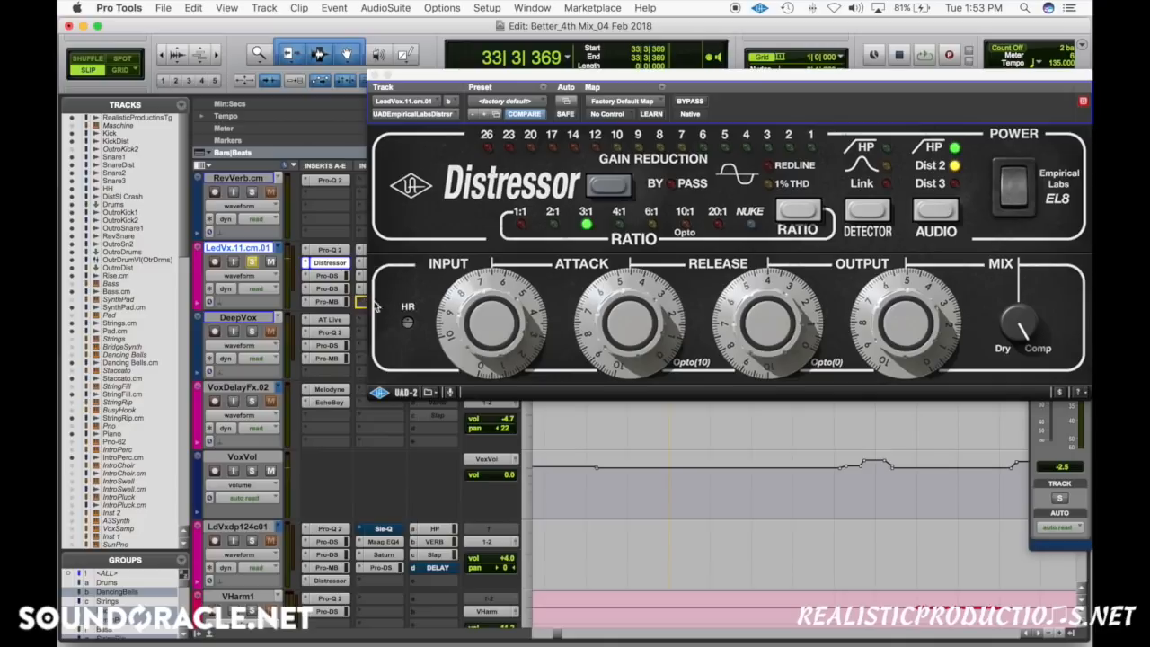
drag(506, 82, 564, 71)
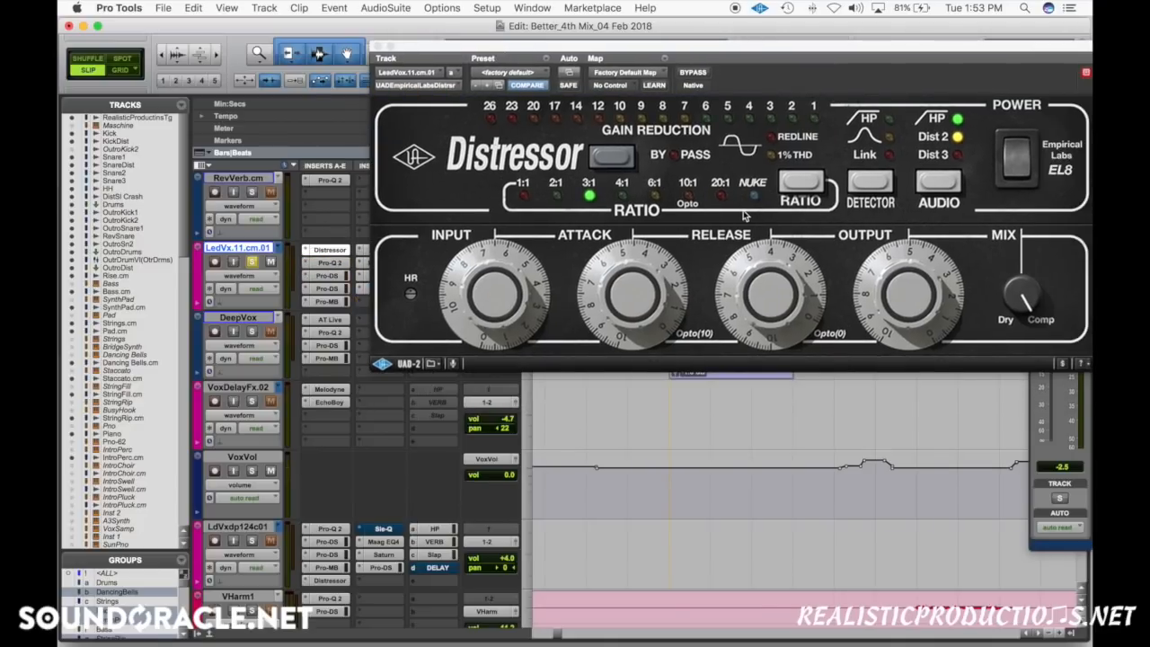
key(space)
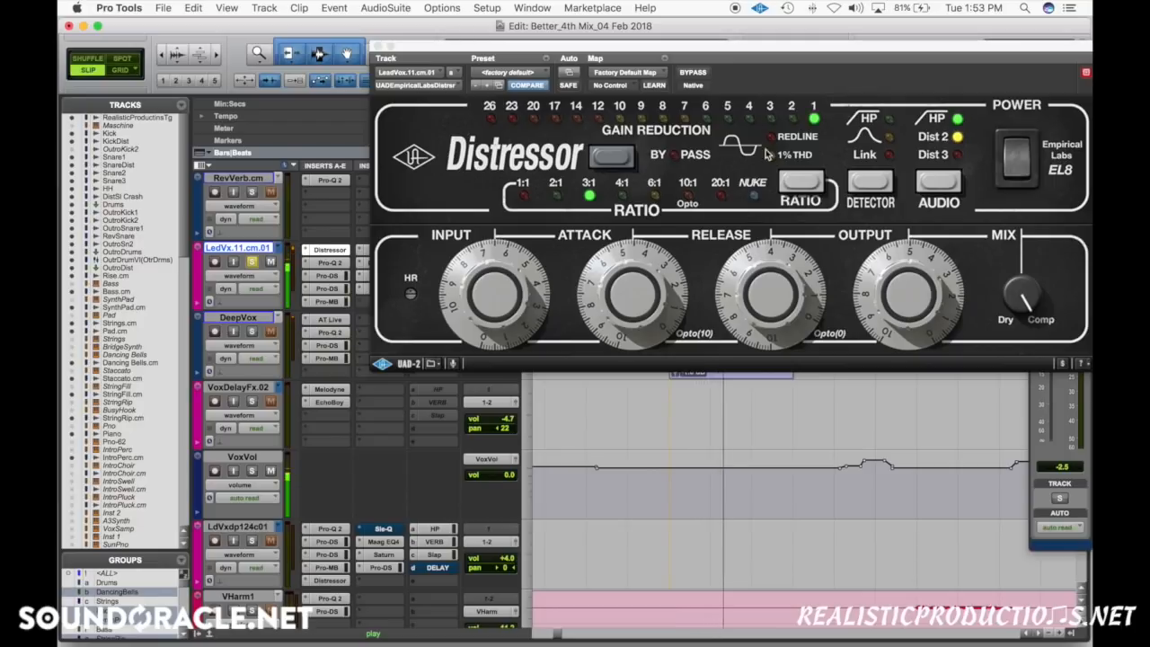
key(space)
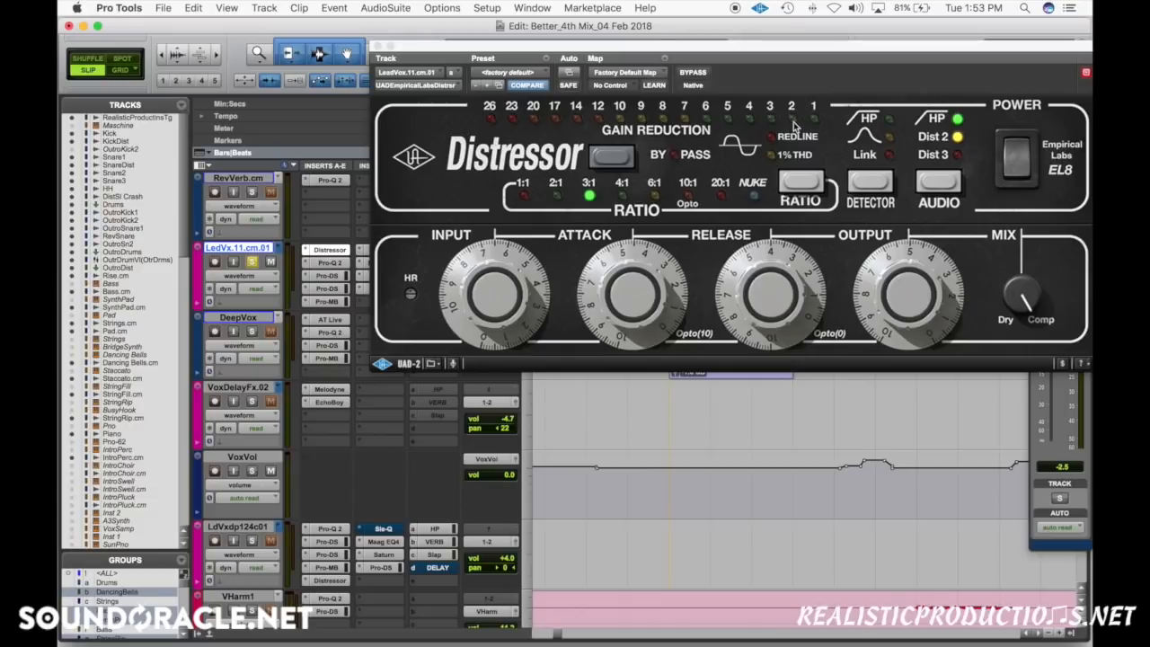
Step: Audition the Distressor placed after Pro-Q 2, and return it to the lead vocal's first insert
key(space)
drag(319, 258, 326, 262)
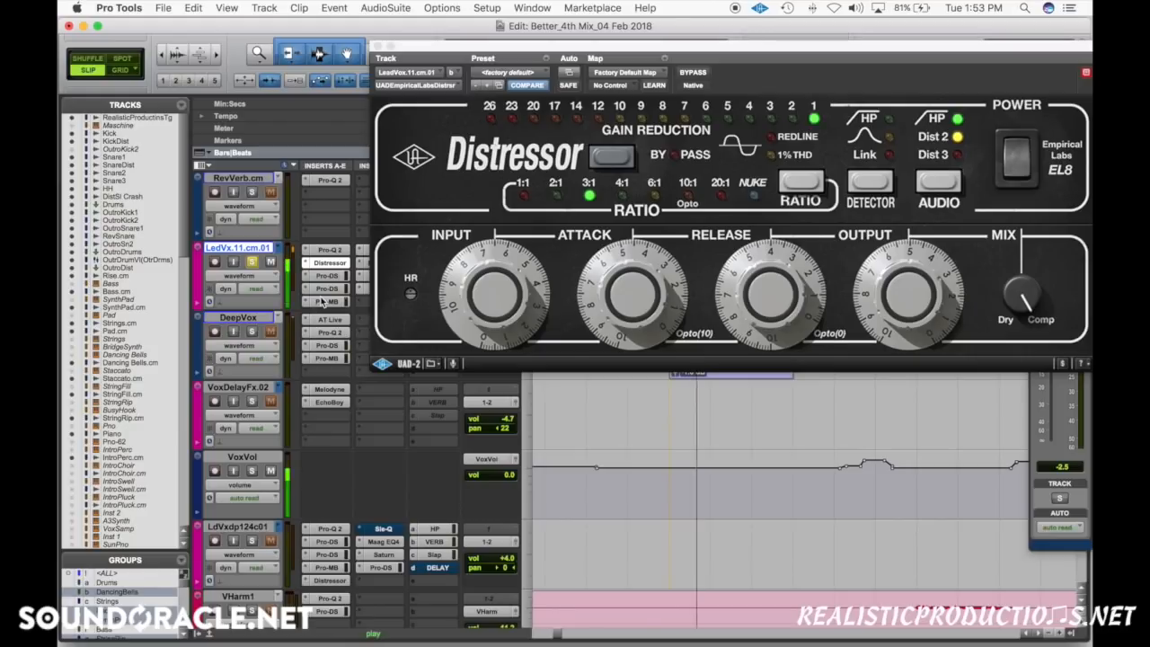
drag(339, 261, 331, 249)
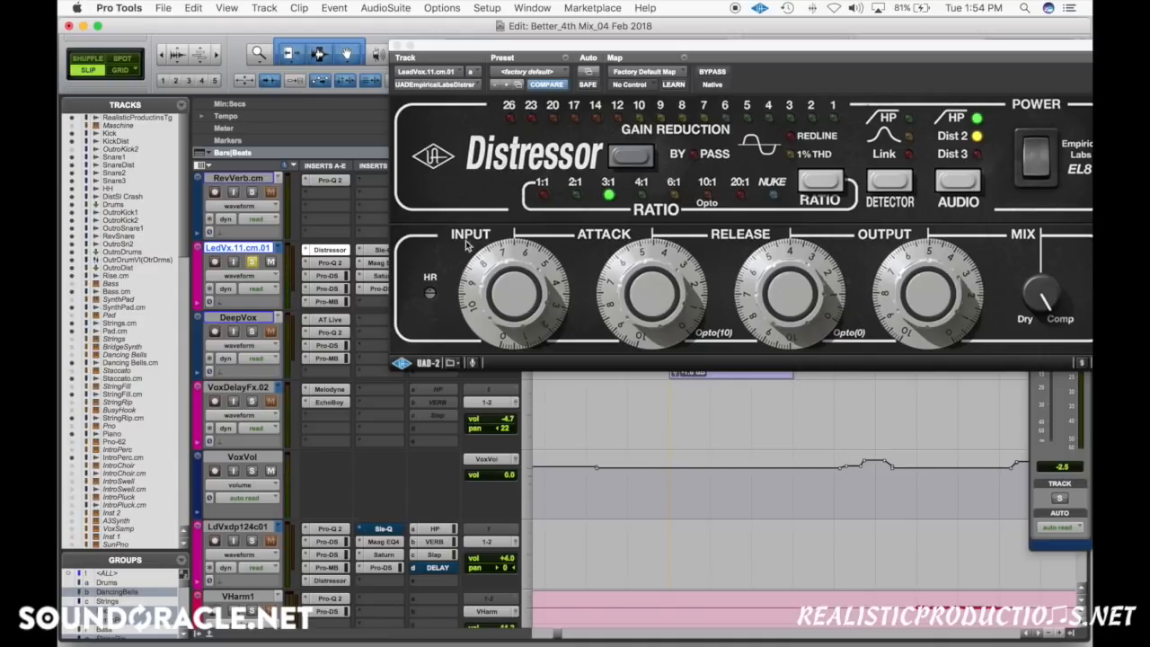
Step: With the Distressor bypassed, open the lead vocal's Pro-Q 2 and boost band 2 at 821.45 Hz to +27.14 dB while auditioning the phrase
click(328, 265)
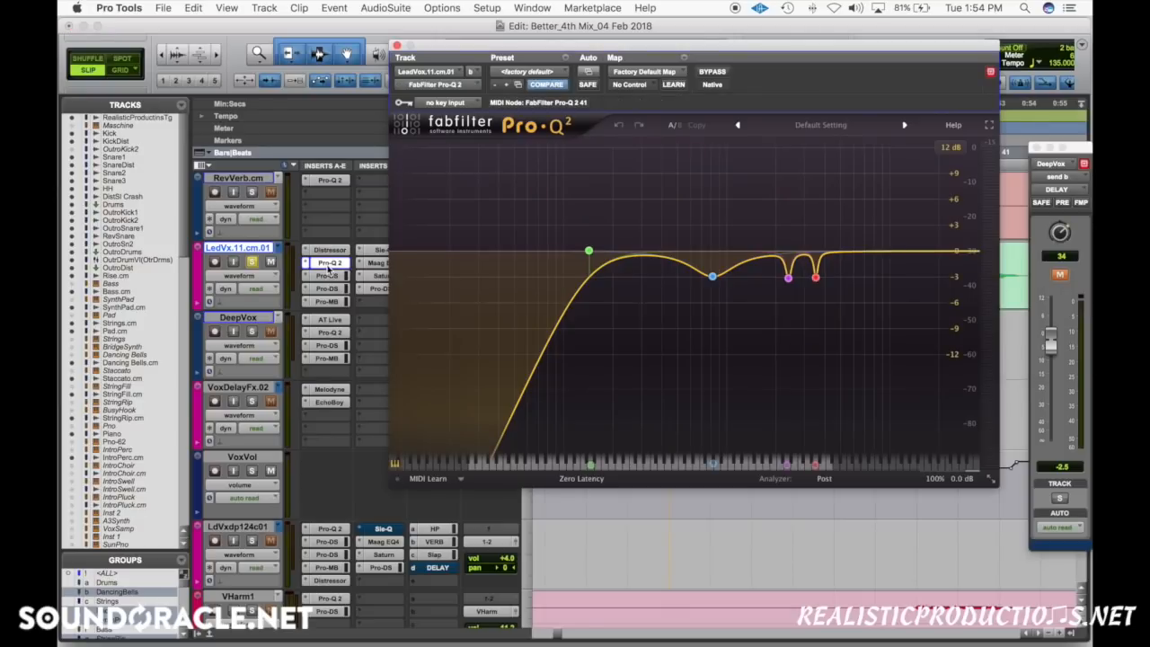
click(714, 279)
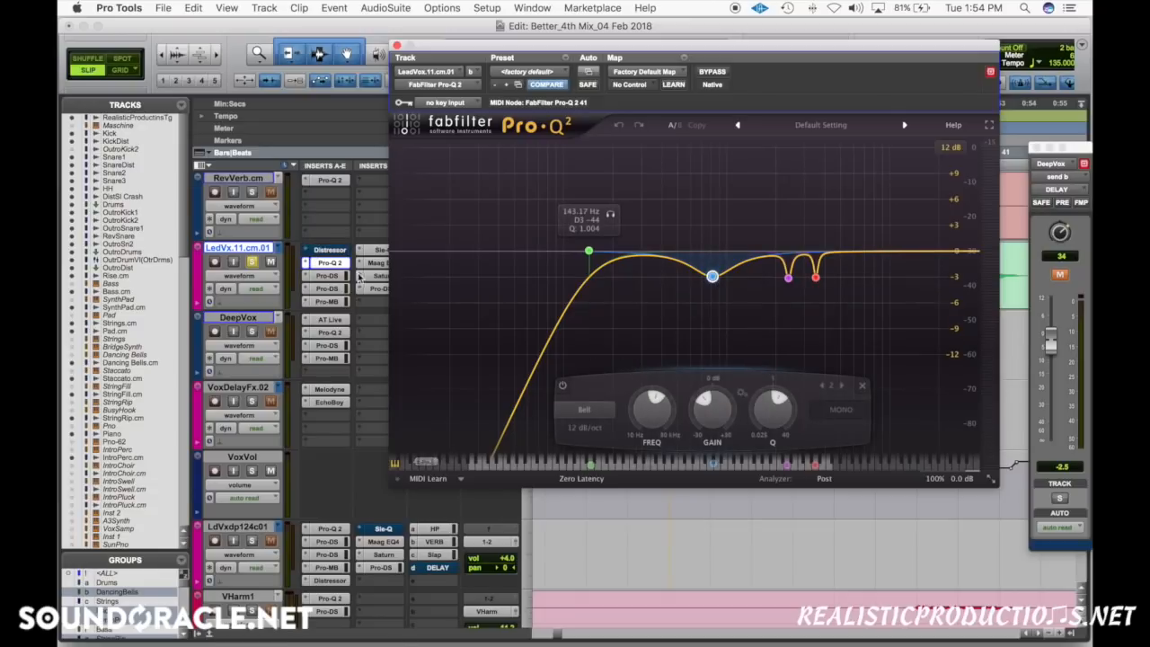
mouse_move(717, 407)
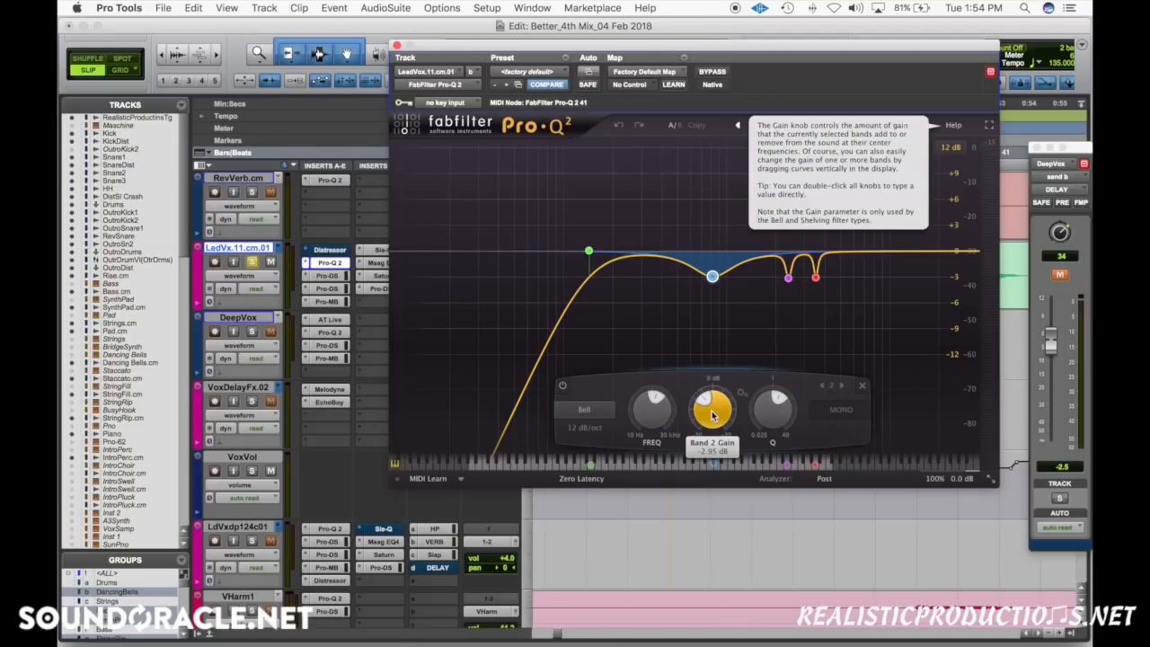
scroll(712, 414, up, 10)
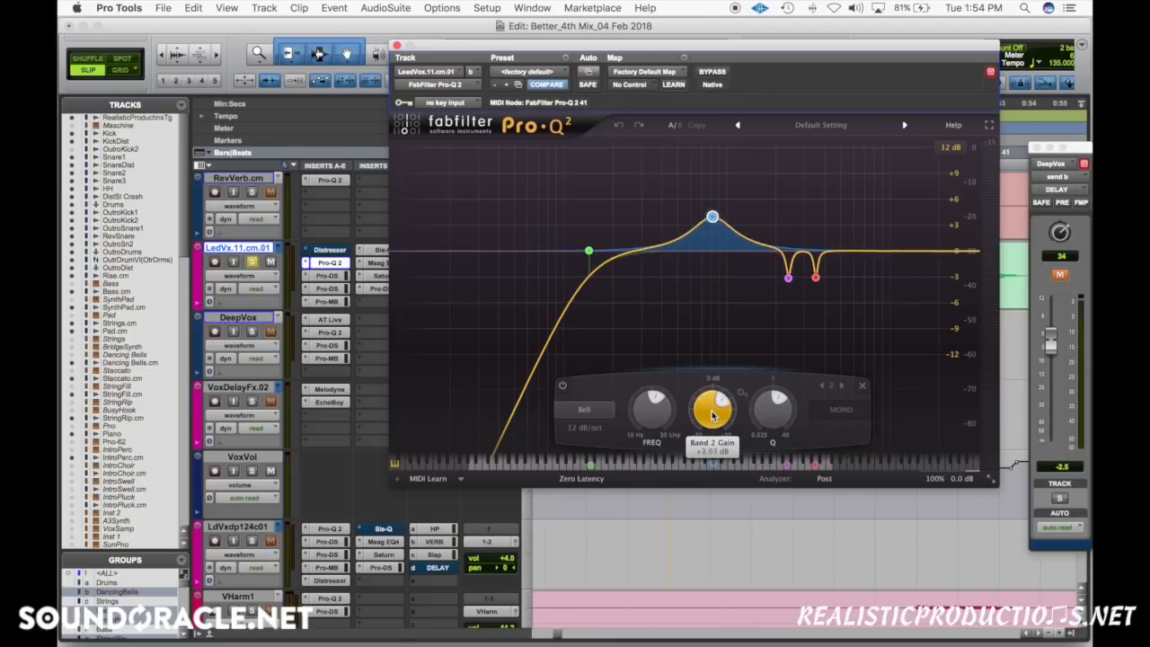
key(space)
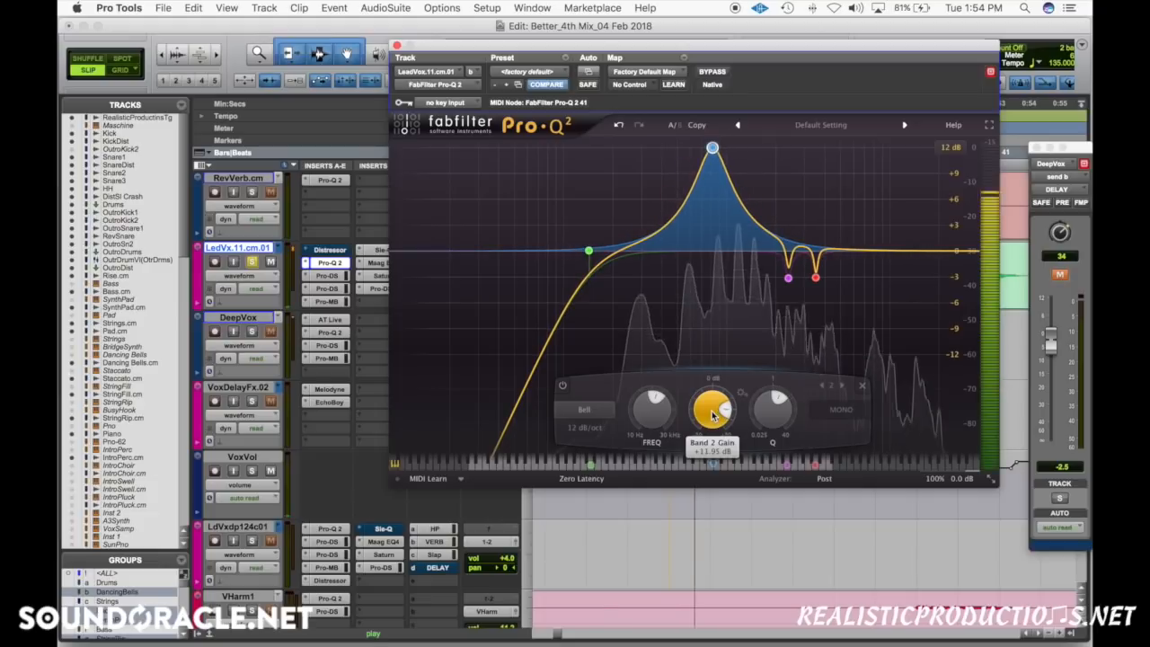
scroll(712, 414, up, 8)
scroll(712, 414, up, 3)
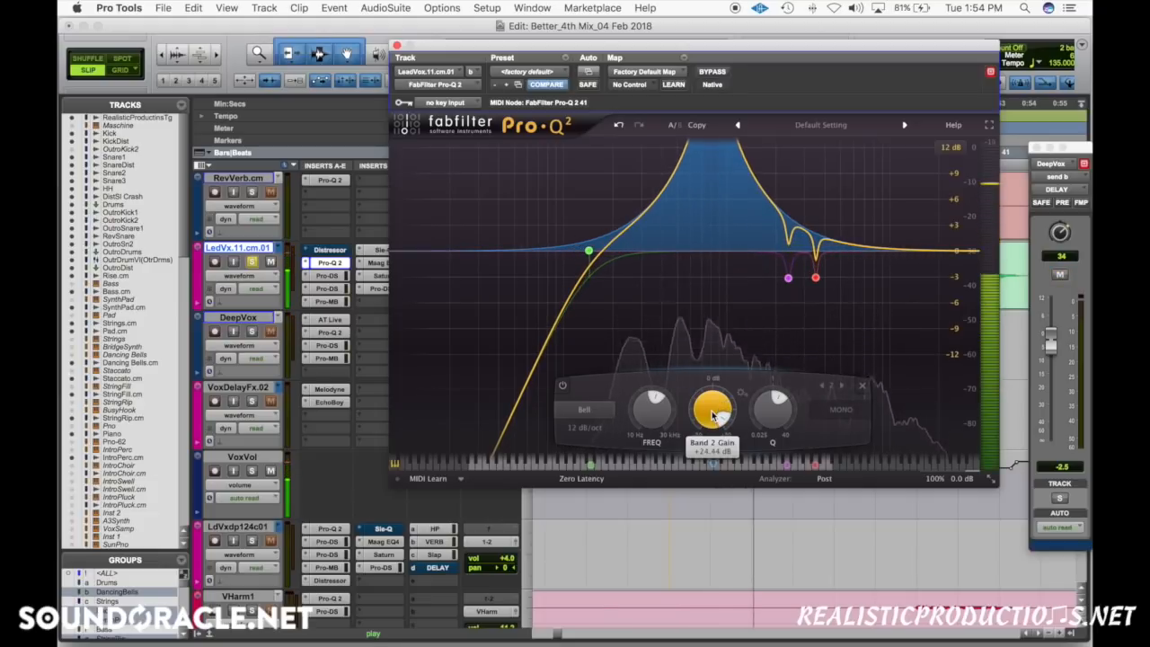
key(space)
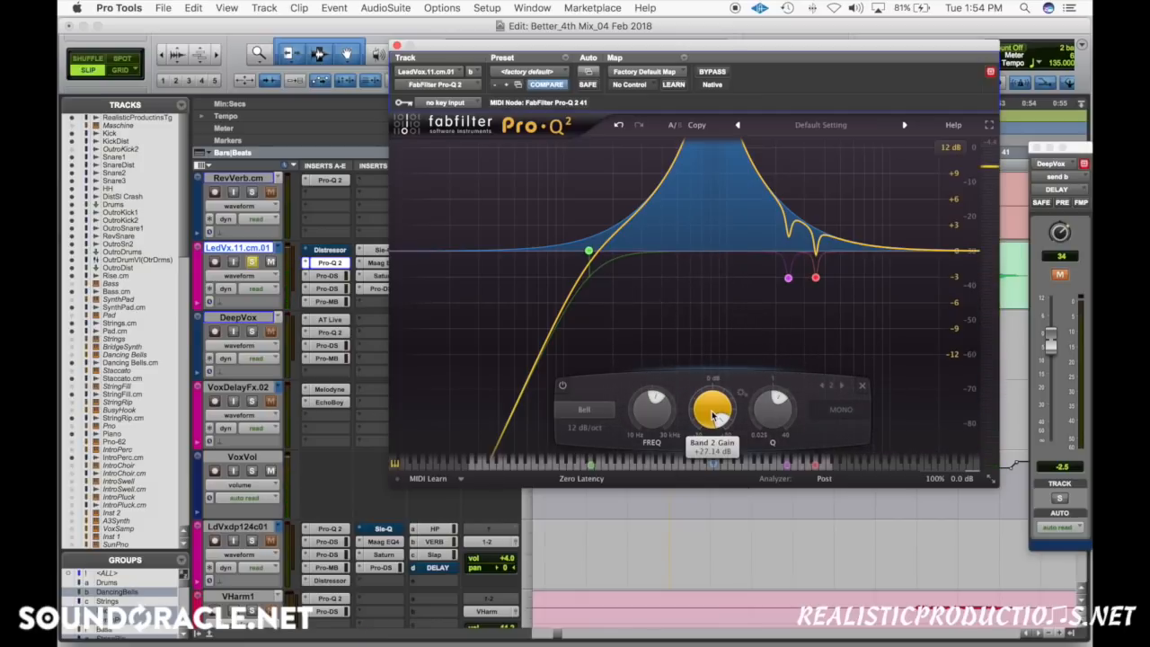
Step: Lower band 2's gain to +6.31 dB, listen to that band soloed, and revert its gain change
scroll(712, 414, down, 14)
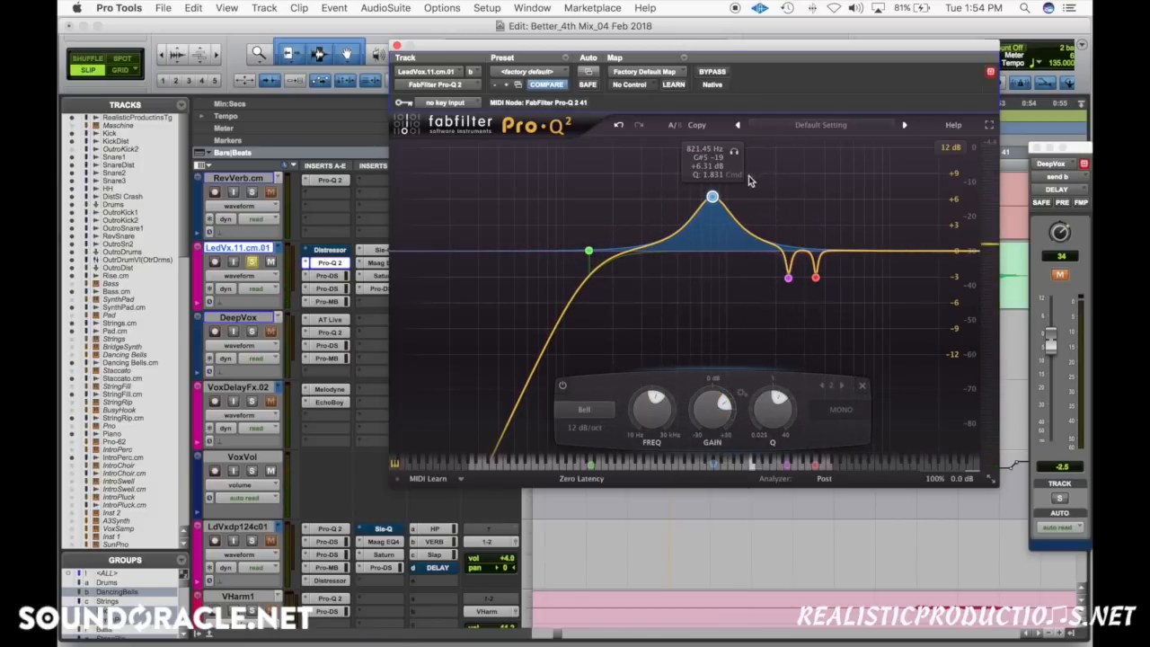
click(734, 155)
key(space)
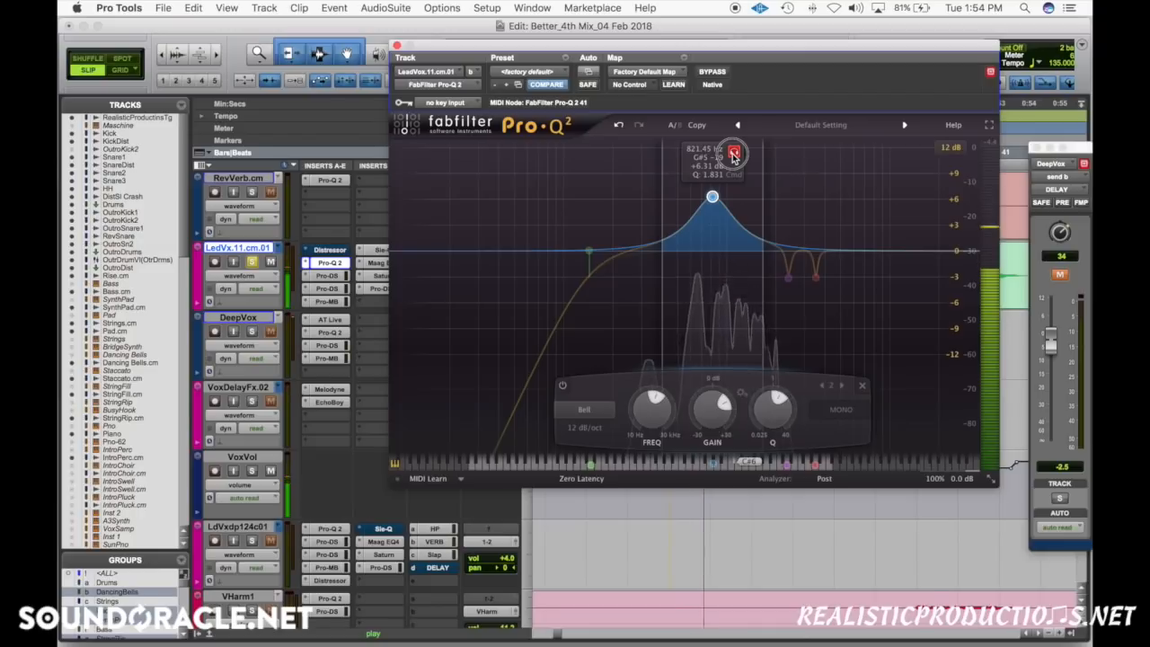
click(734, 154)
scroll(712, 196, down, 6)
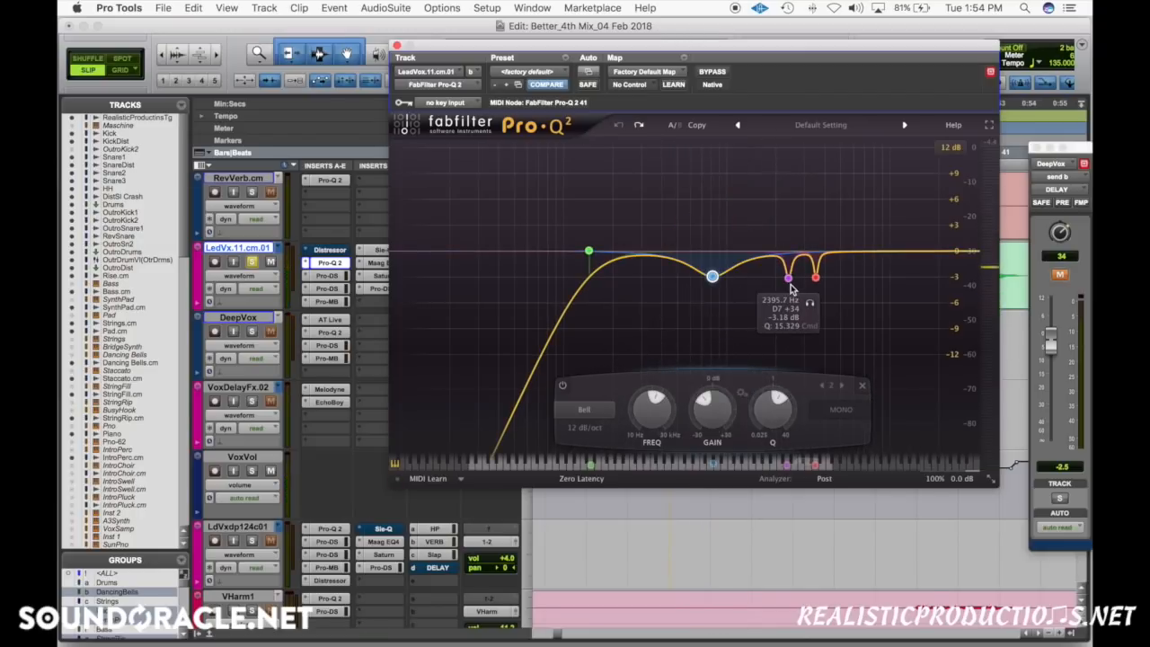
Step: Boost Pro-Q 2's band 3 at 2395.7 Hz to +28.43 dB and play the vocal phrase
click(787, 278)
scroll(788, 409, up, 10)
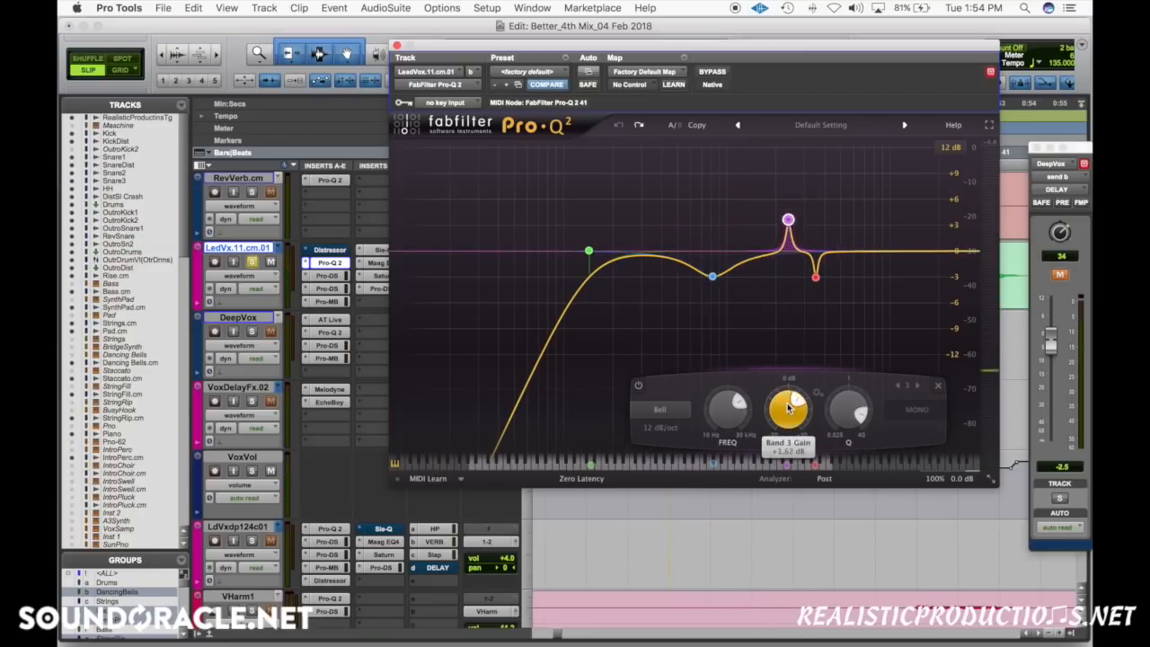
scroll(788, 409, up, 10)
key(space)
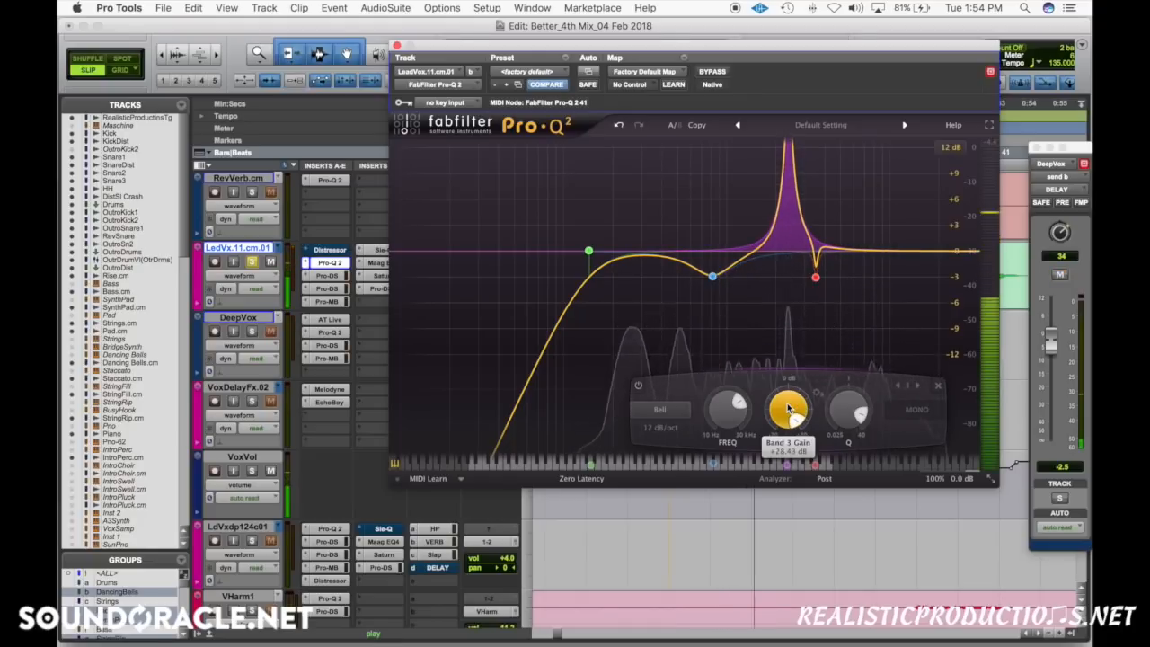
Step: Reduce band 3's gain to +5.58 dB, listen to that band soloed, and undo its gain changes
scroll(788, 409, down, 10)
scroll(787, 409, down, 5)
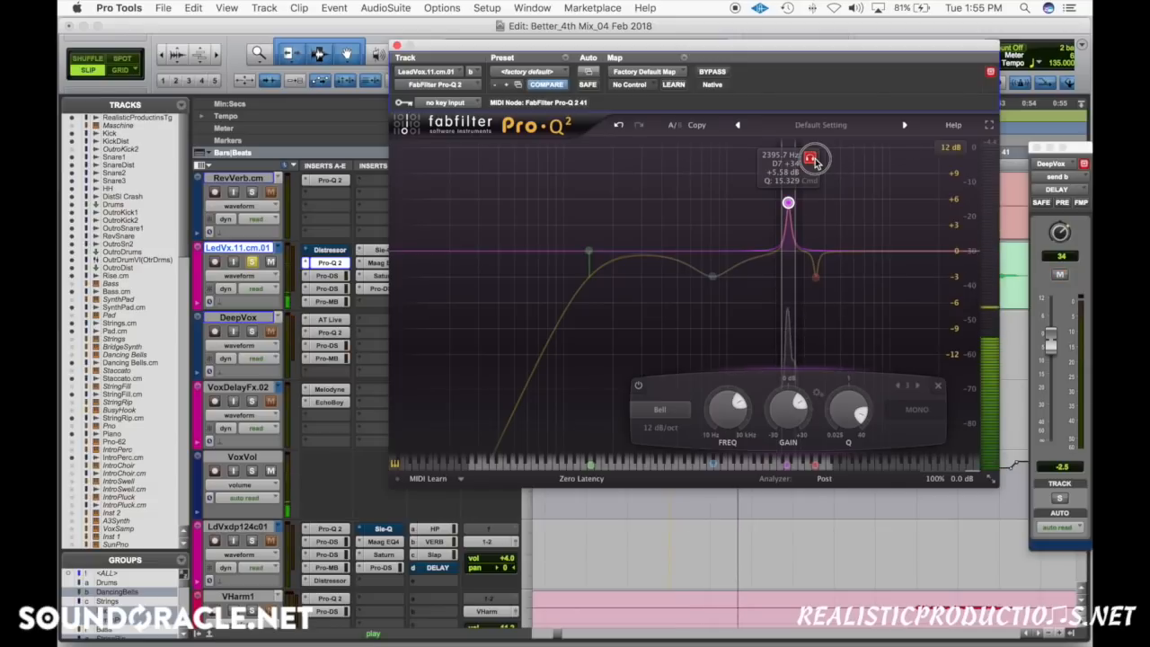
click(811, 159)
key(super+z)
Step: Boost Pro-Q 2's band 4 to +30 dB during playback, reduce the boost while listening, and close the equalizer
click(817, 276)
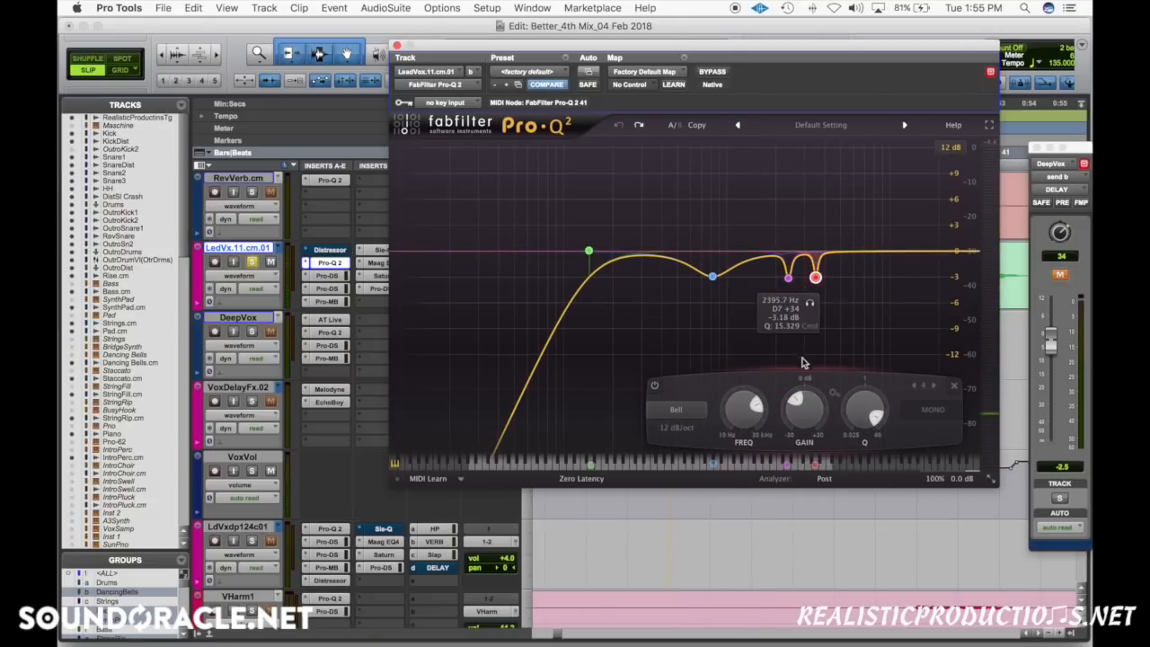
scroll(809, 407, up, 6)
scroll(809, 407, up, 10)
key(space)
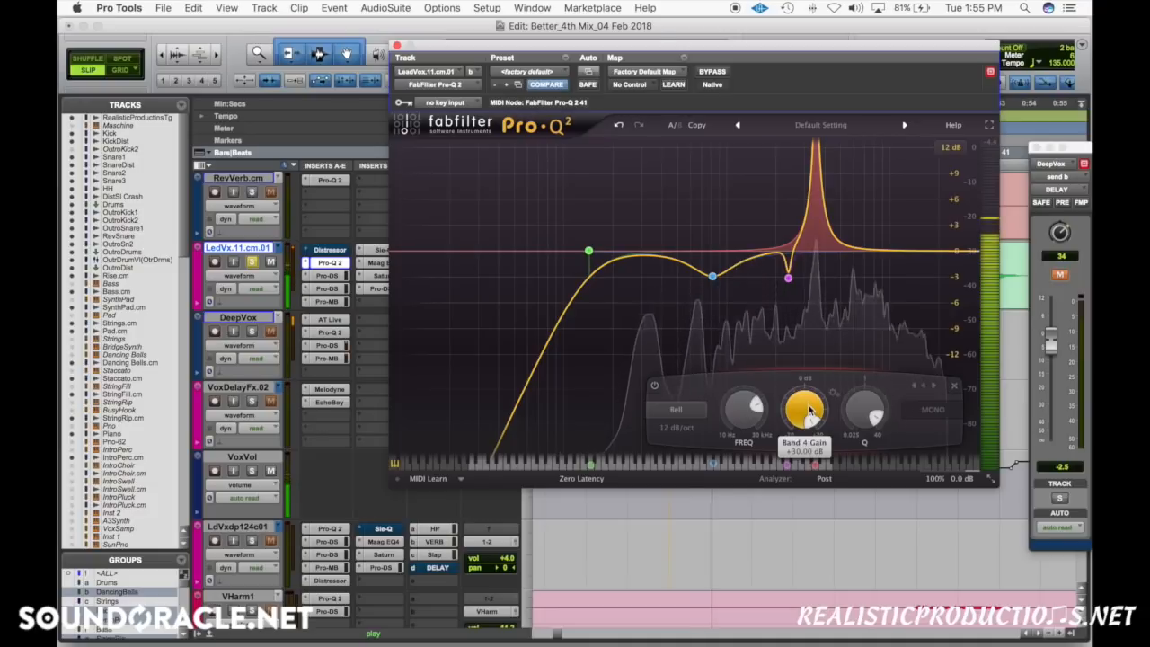
scroll(809, 409, down, 10)
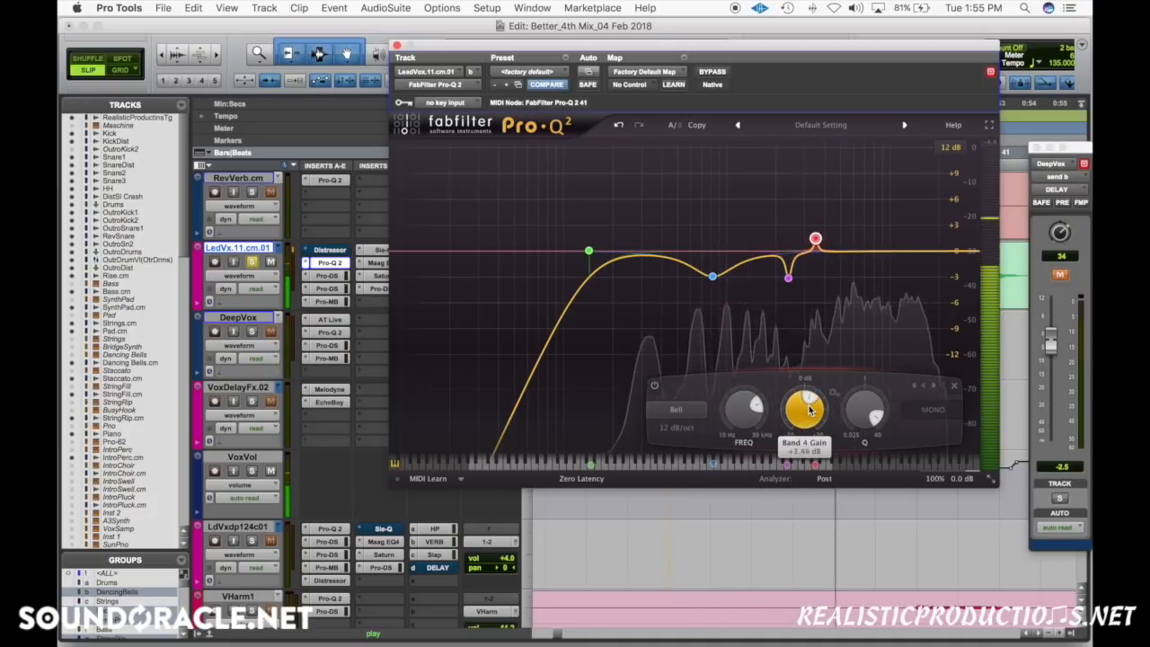
scroll(809, 410, up, 2)
scroll(809, 410, up, 1)
click(838, 200)
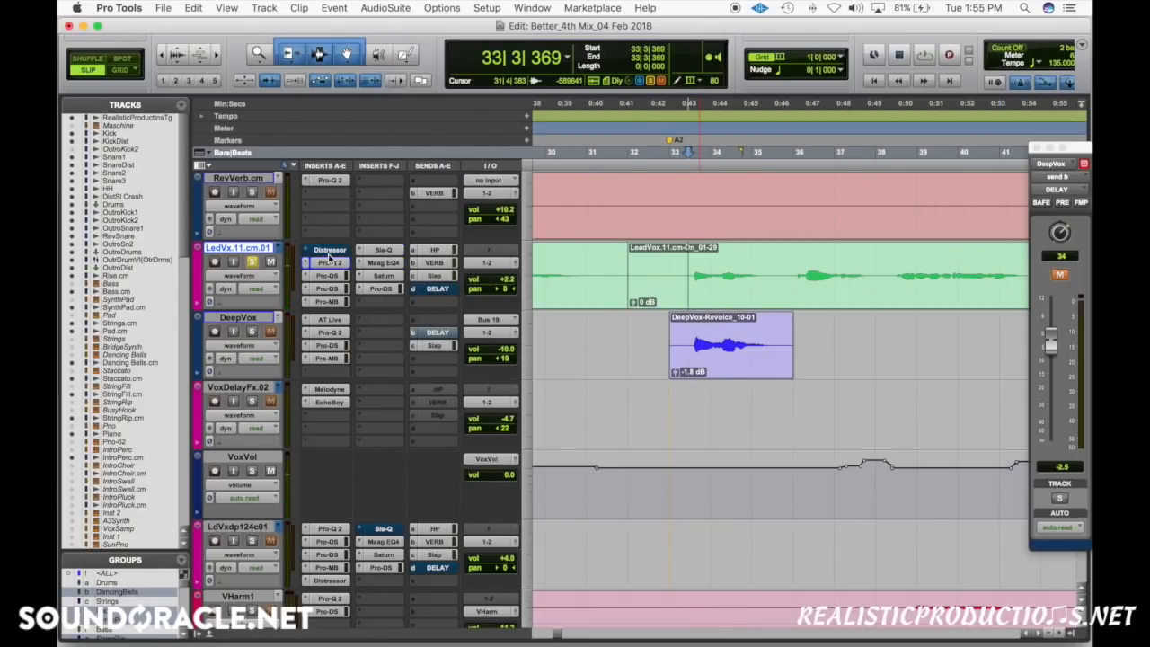
Step: Arrange the lead vocal's inserts with Pro-Q 2 first and Distressor second, leaving insert H empty ahead of Saturn and Pro-DS
mouse_move(329, 259)
mouse_down()
mouse_move(386, 301)
mouse_move(332, 251)
mouse_up()
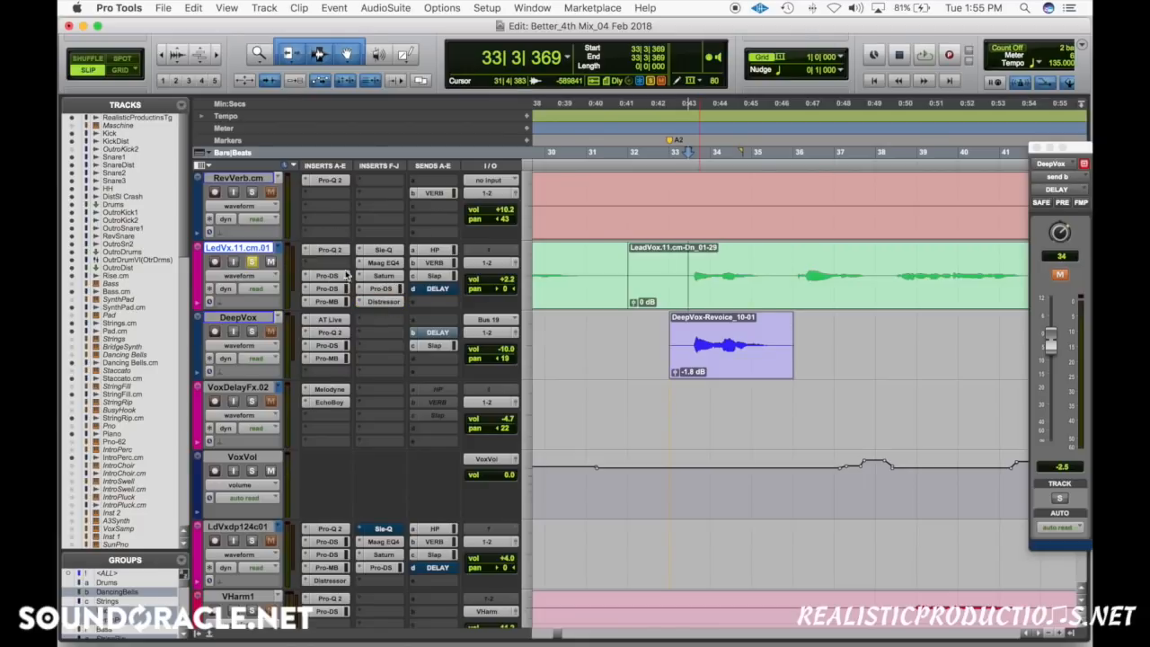
mouse_move(373, 304)
mouse_down()
mouse_move(331, 263)
mouse_move(384, 305)
mouse_move(390, 293)
mouse_up()
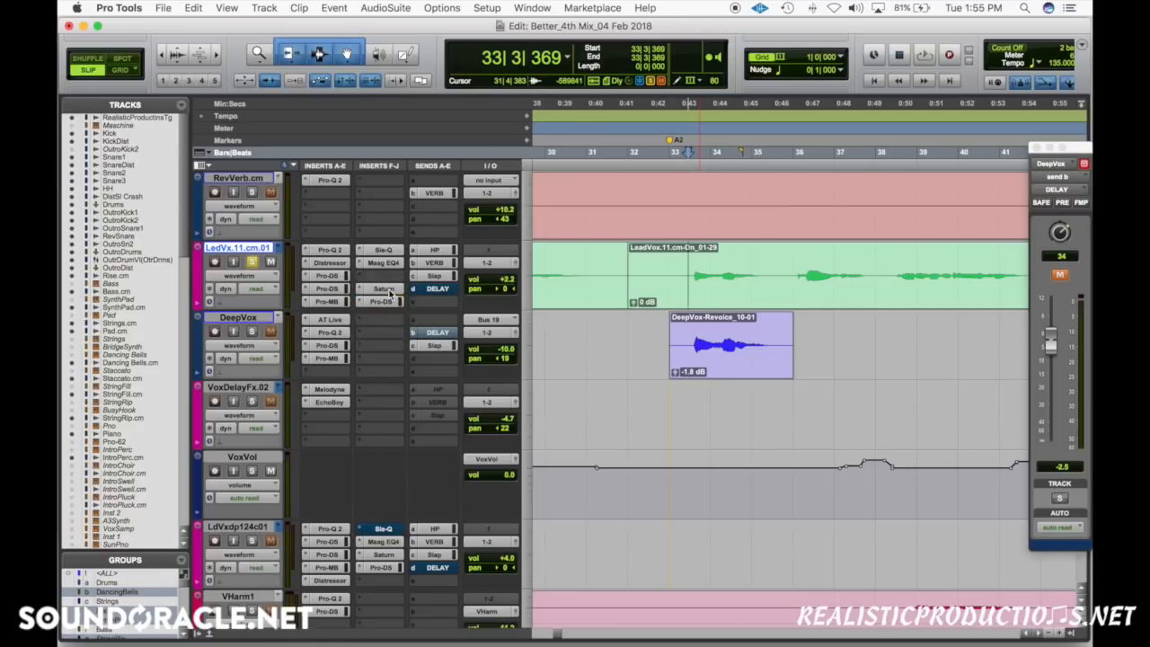
Step: Open the Distressor below the vocal waveform and check its gain reduction on the phrases at bars 33 and 36
click(330, 265)
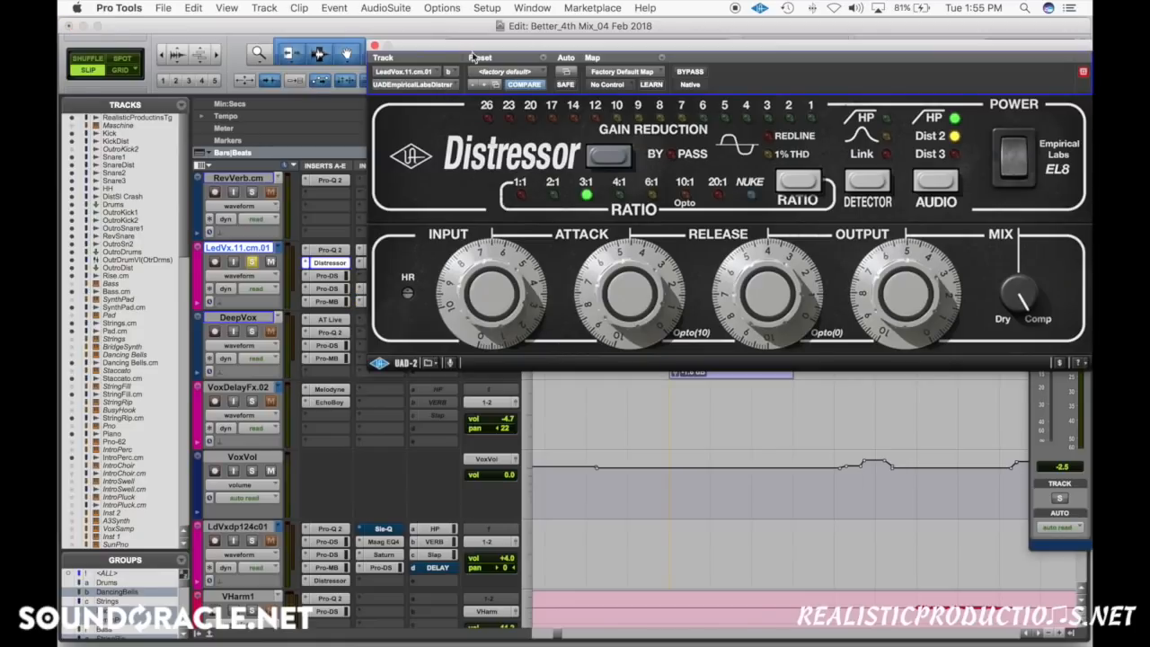
drag(474, 57, 406, 309)
key(space)
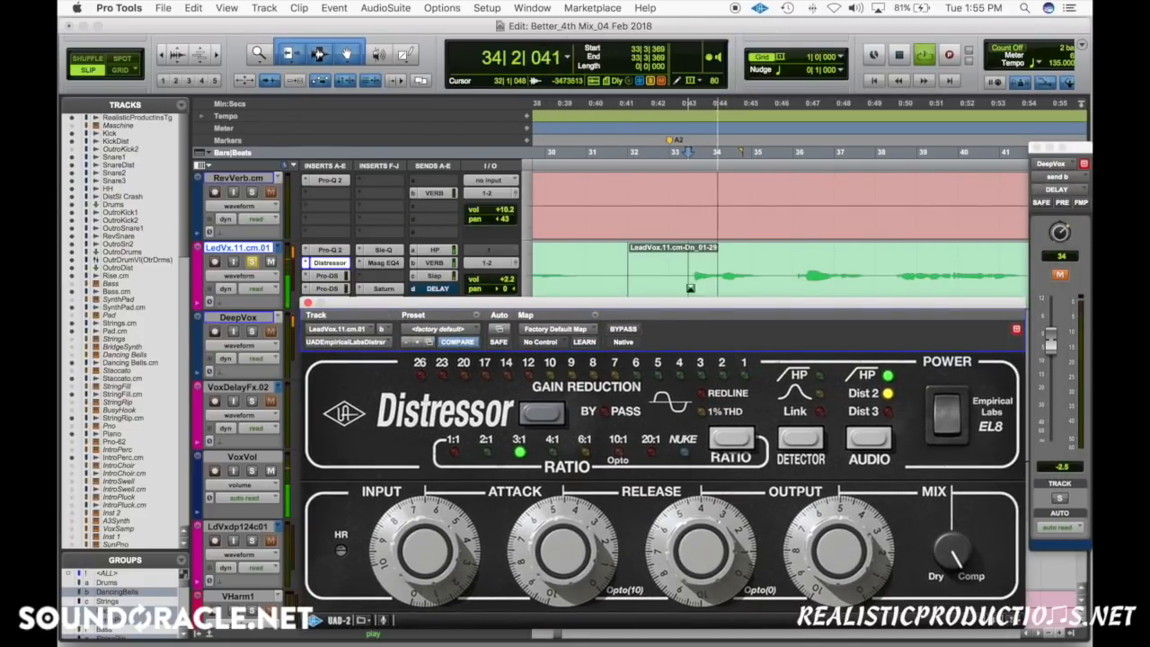
key(space)
click(792, 270)
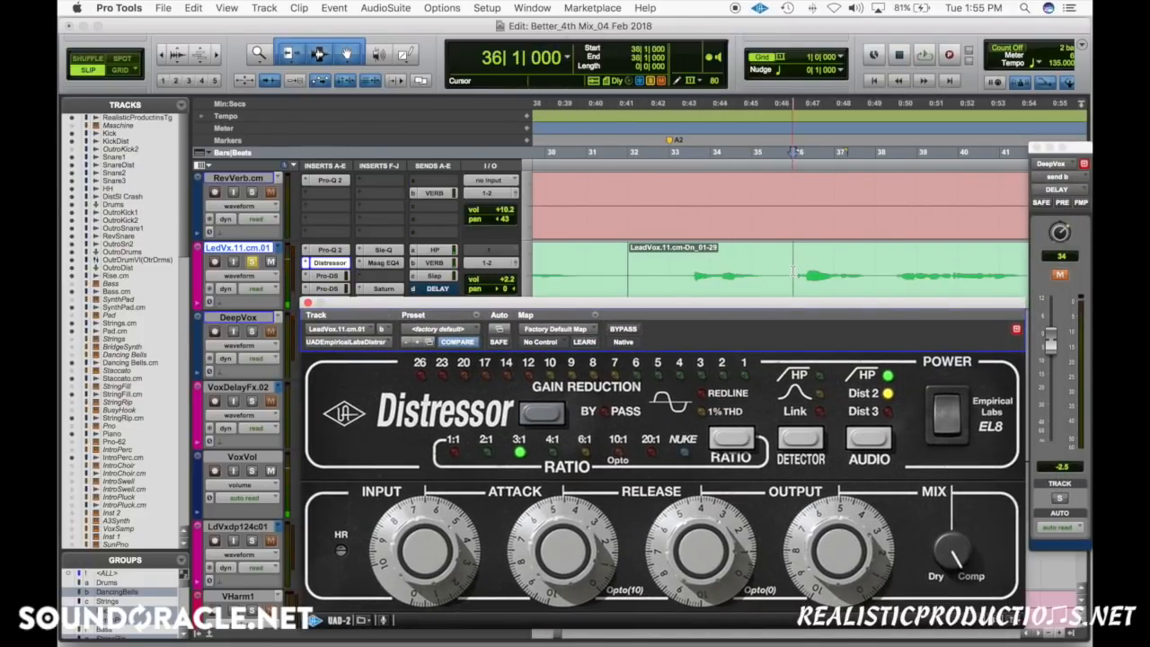
key(space)
key(space)
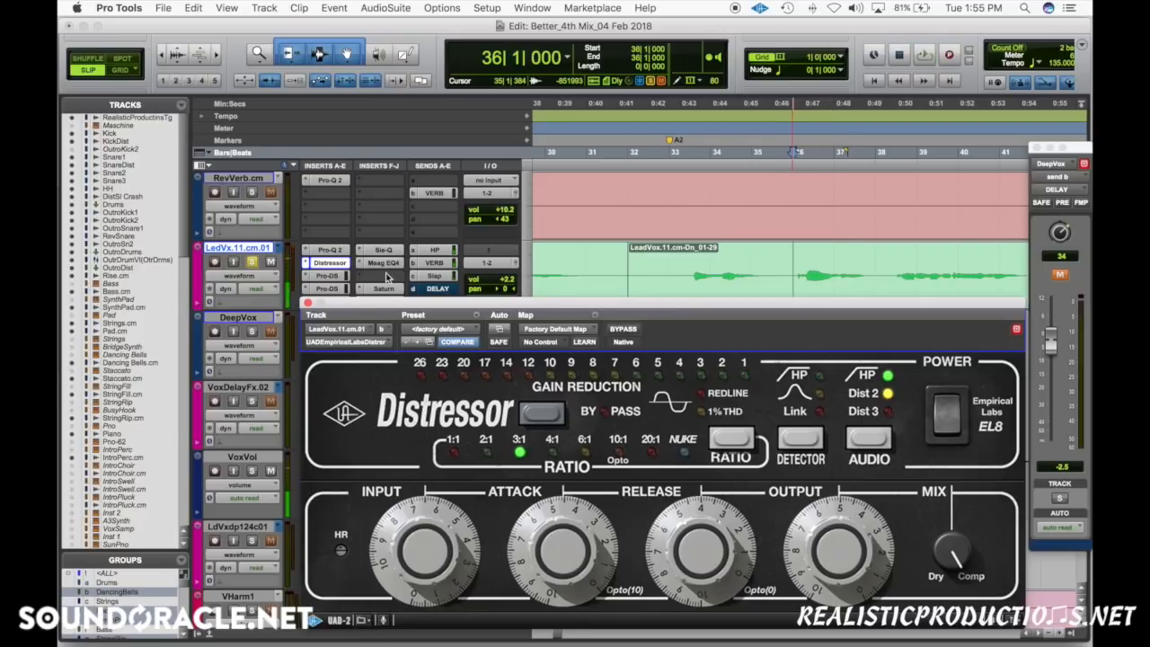
Step: Move the lead vocal's Distressor to insert H, between Maag EQ4 and Saturn, and play from bar 36
drag(340, 272, 381, 276)
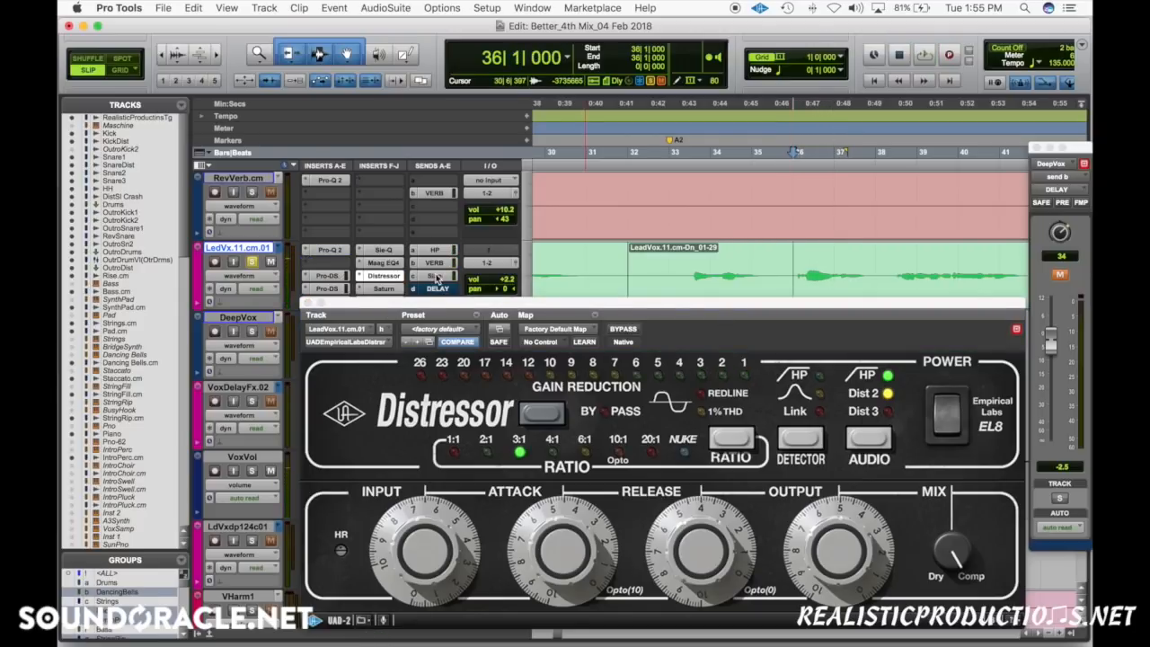
key(space)
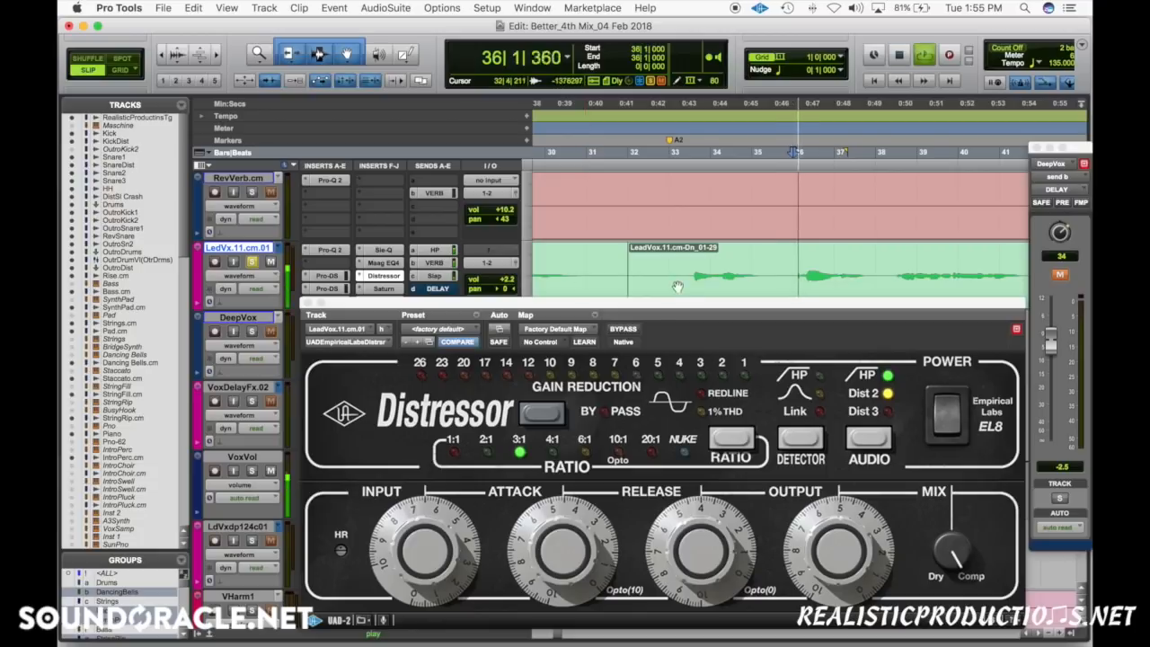
key(space)
Step: Play the vocal from 33|4|240 and again from bar 36 to check the Distressor's gain reduction in insert H
click(692, 273)
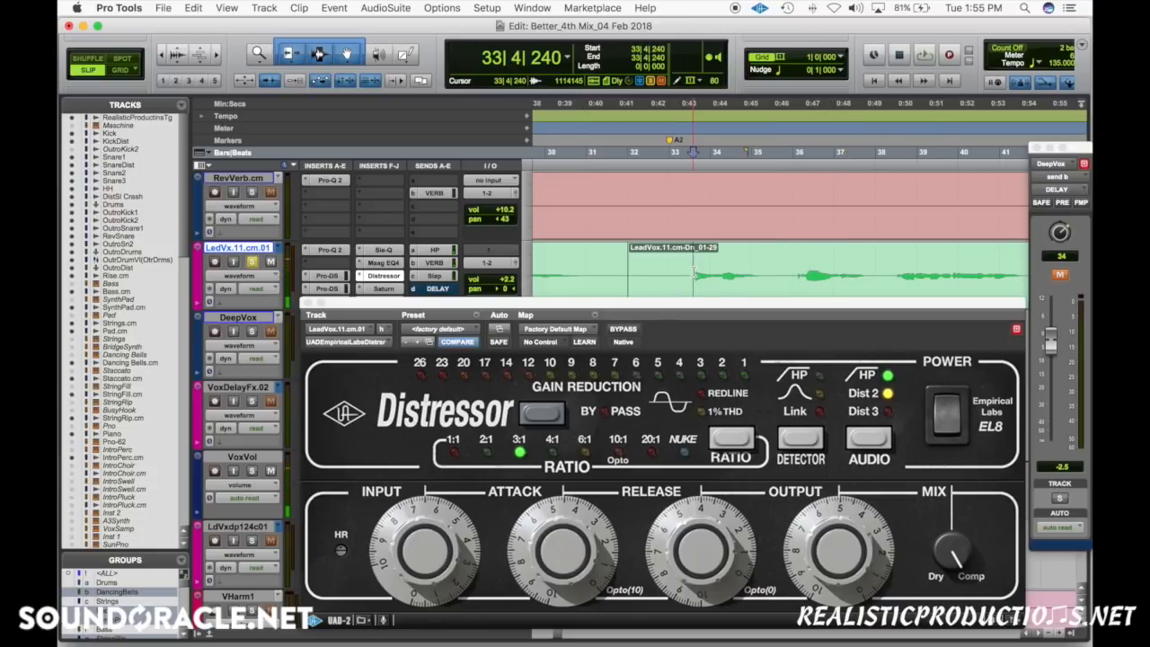
key(space)
key(space)
key(space)
key(space)
click(788, 272)
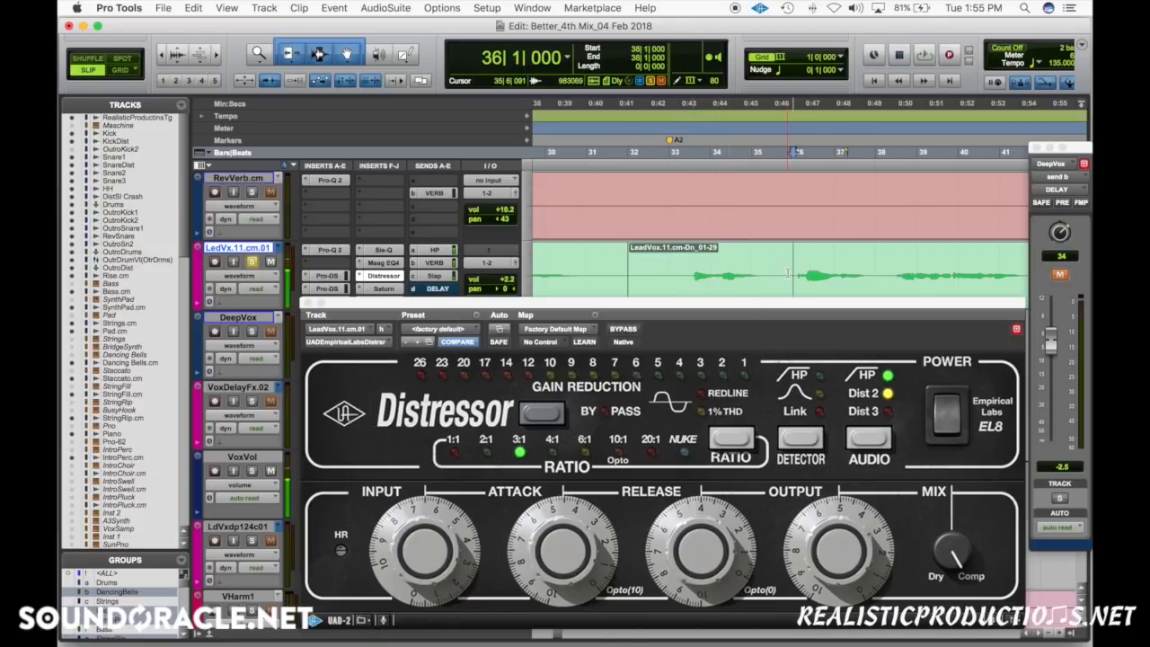
key(space)
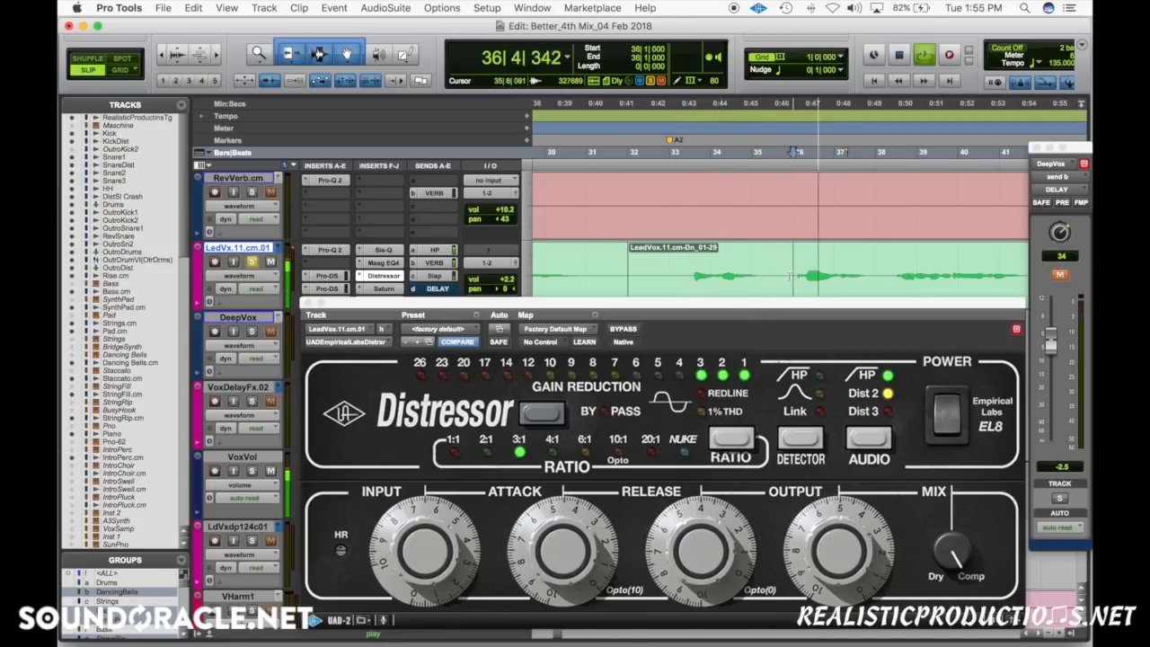
key(space)
Step: Move the Distressor back to the second insert, directly after Pro-Q 2, and play the phrase from bar 36
drag(373, 275, 330, 262)
key(space)
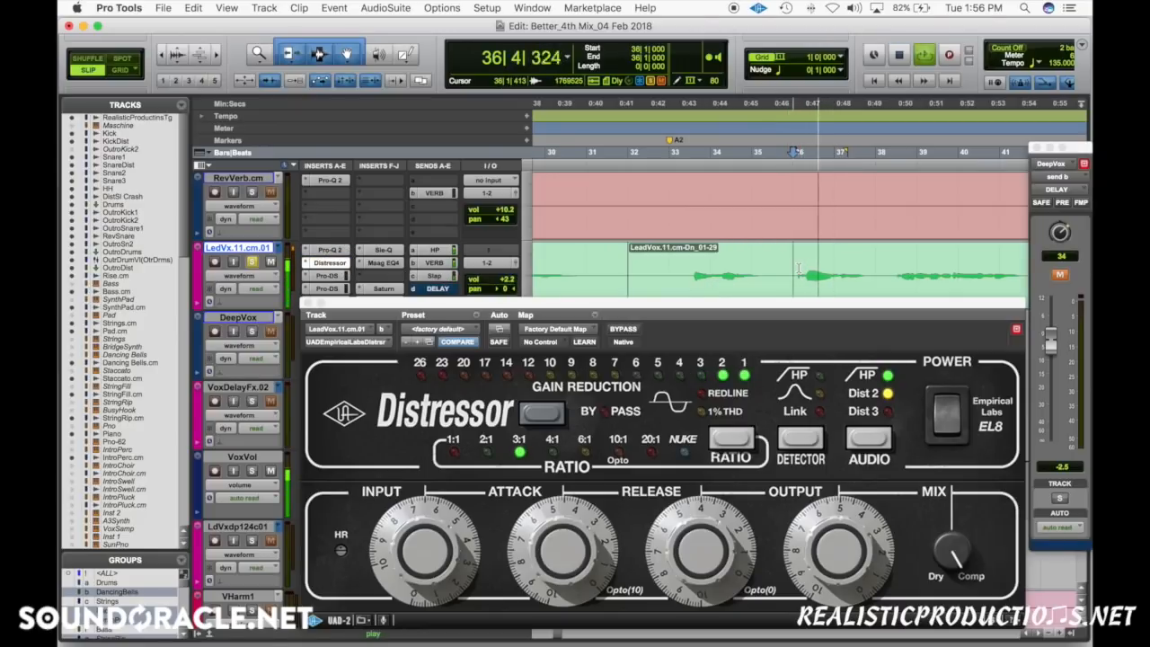
Step: Replay the phrase from bar 36 and move the Distressor from insert B to insert H, after Maag EQ4, to compare gain reduction
key(space)
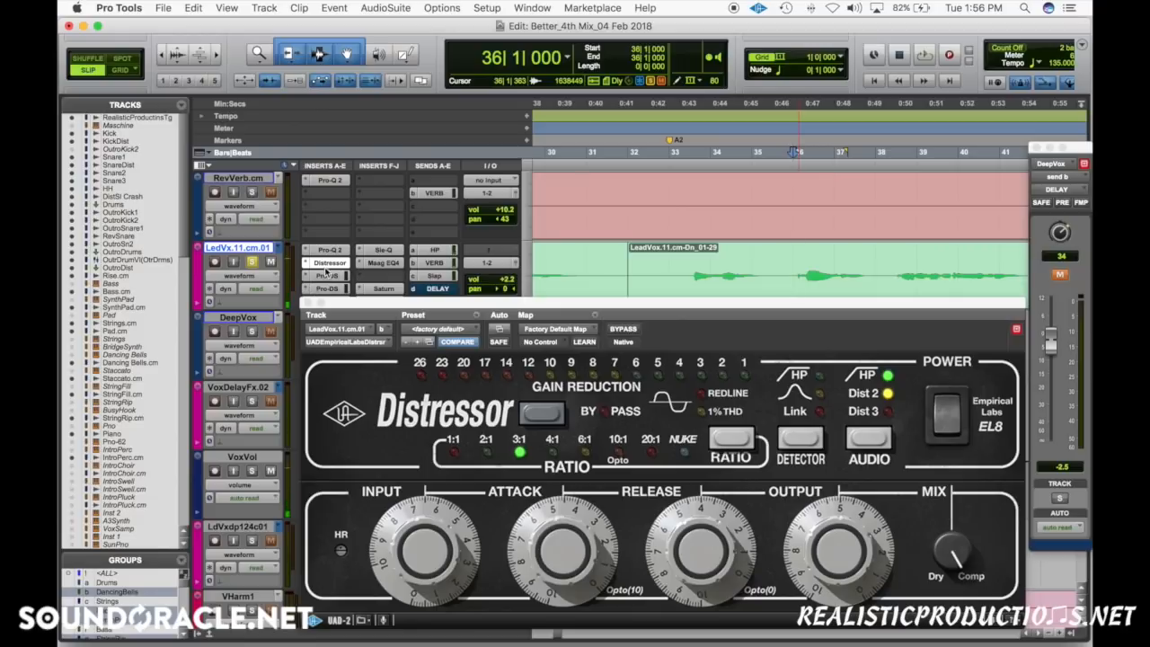
mouse_move(327, 265)
mouse_down()
mouse_move(378, 271)
mouse_move(342, 271)
mouse_up()
key(space)
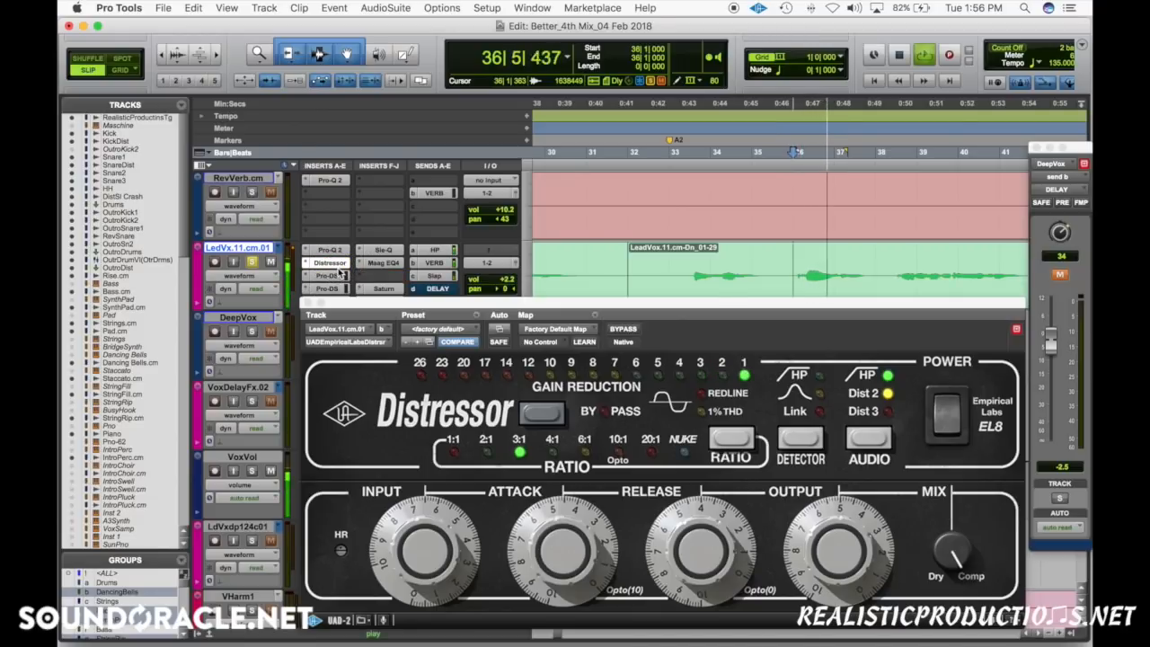
drag(339, 269, 359, 279)
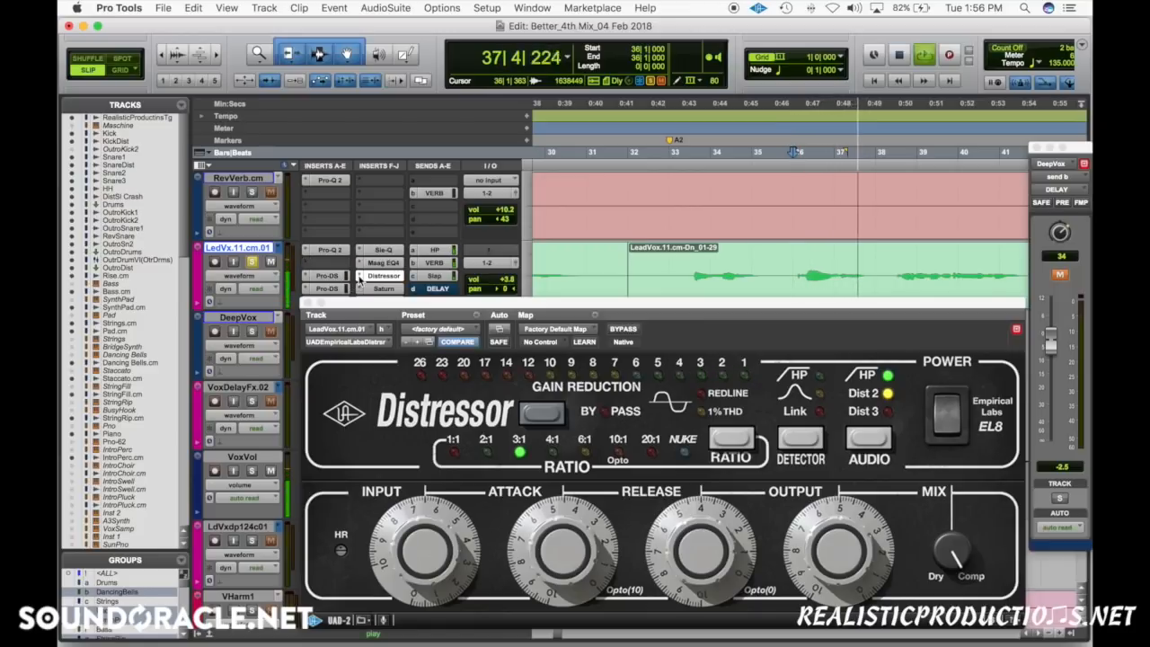
key(space)
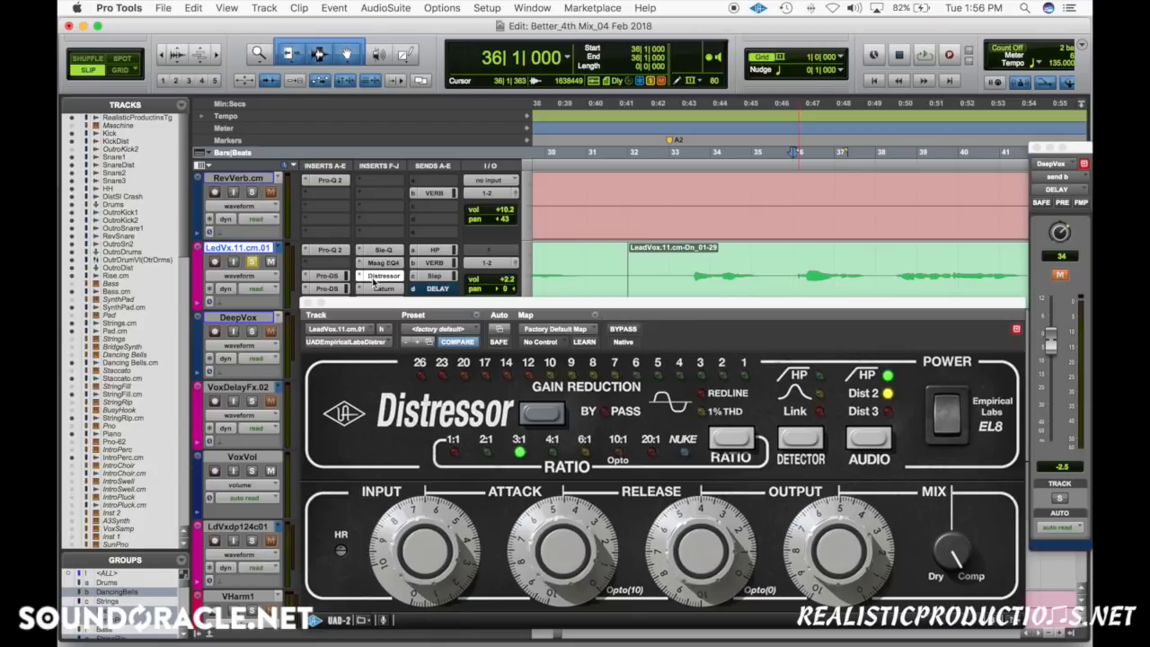
Step: Rearrange the lead vocal inserts: Sie-Q in A, Maag EQ4 in B, Distressor in F and Pro-Q 2 in G
drag(316, 264, 318, 266)
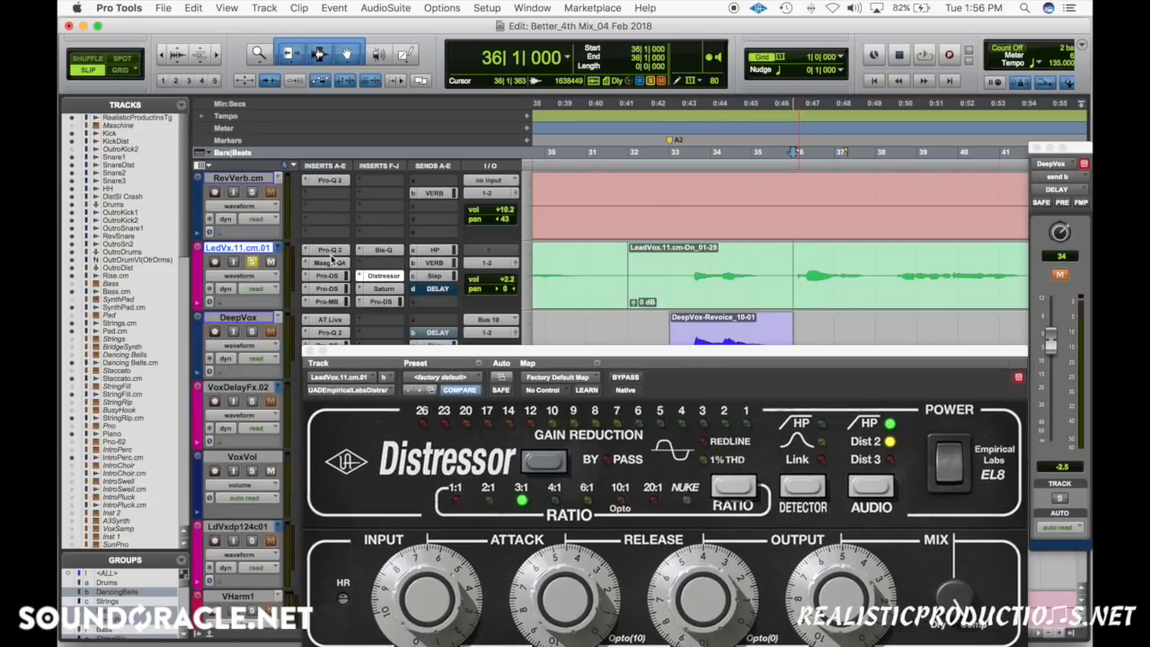
drag(384, 265, 334, 251)
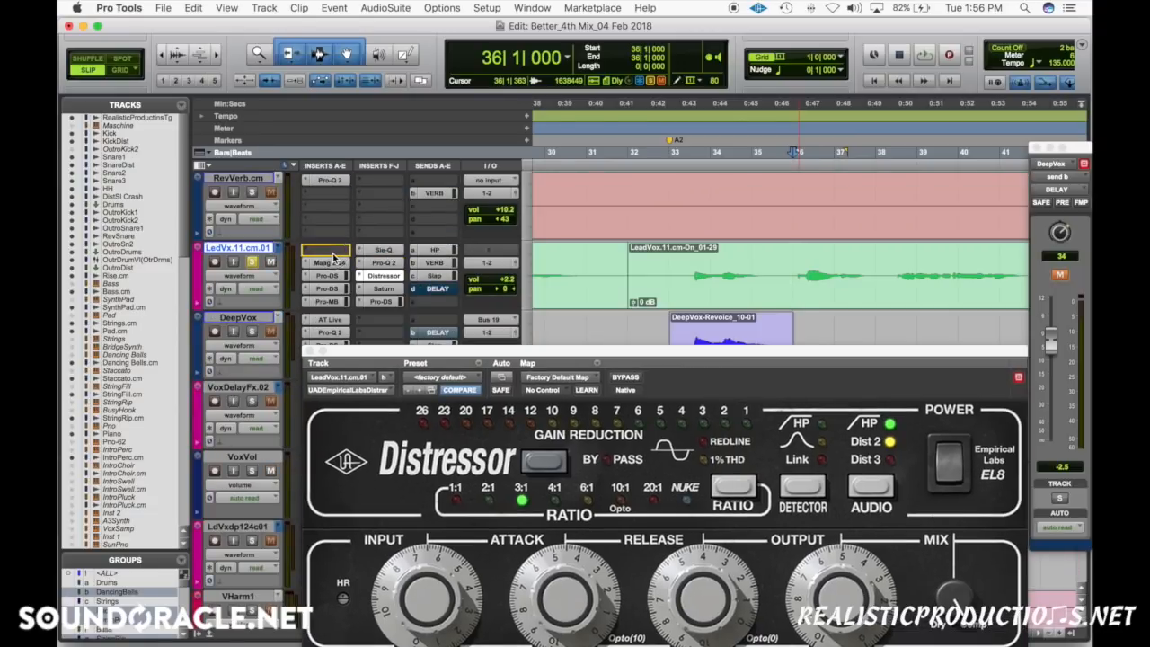
drag(391, 259, 383, 250)
Step: Play the lead vocal phrases at bars 33 and 36 to check the Distressor's gain reduction in insert F
click(676, 261)
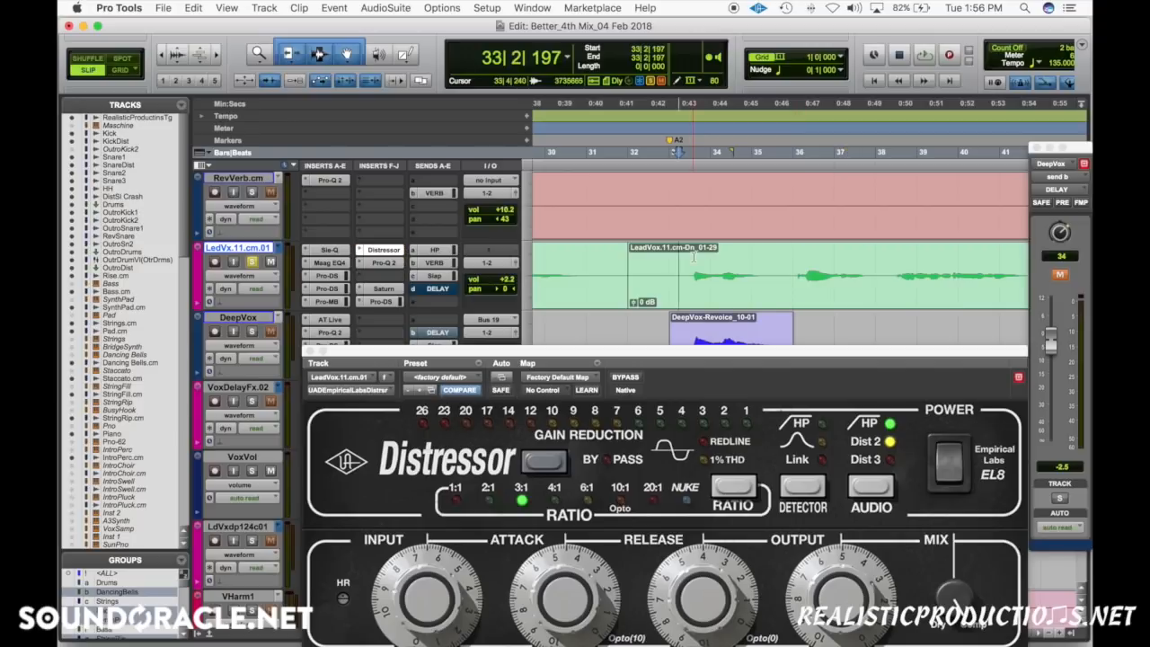
key(space)
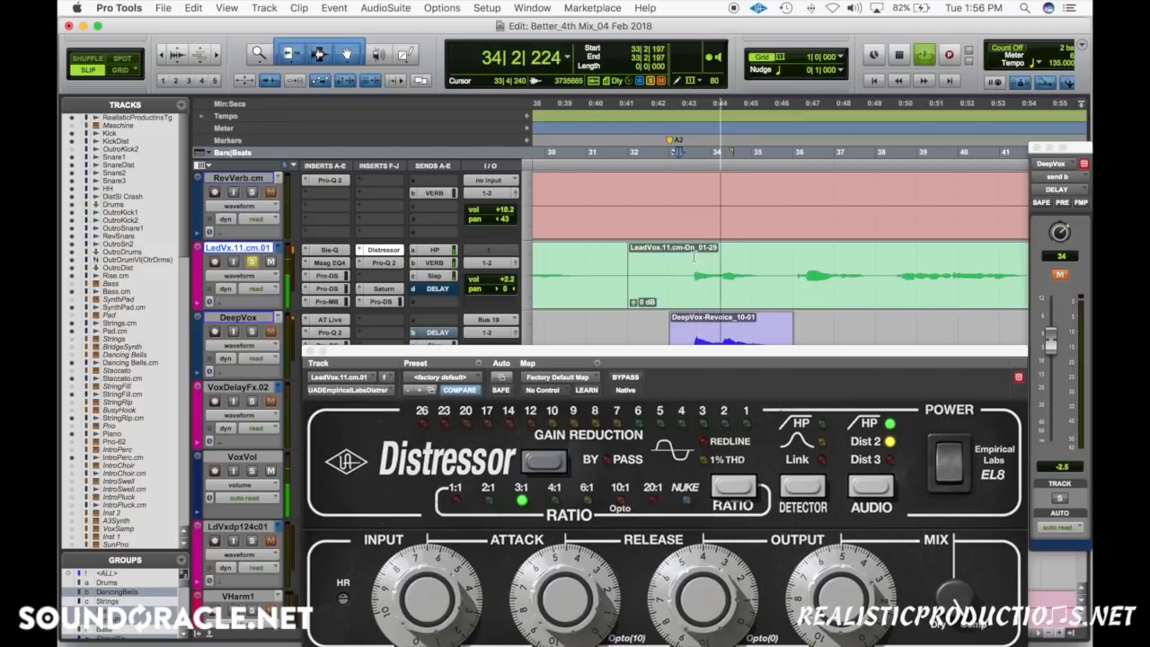
key(space)
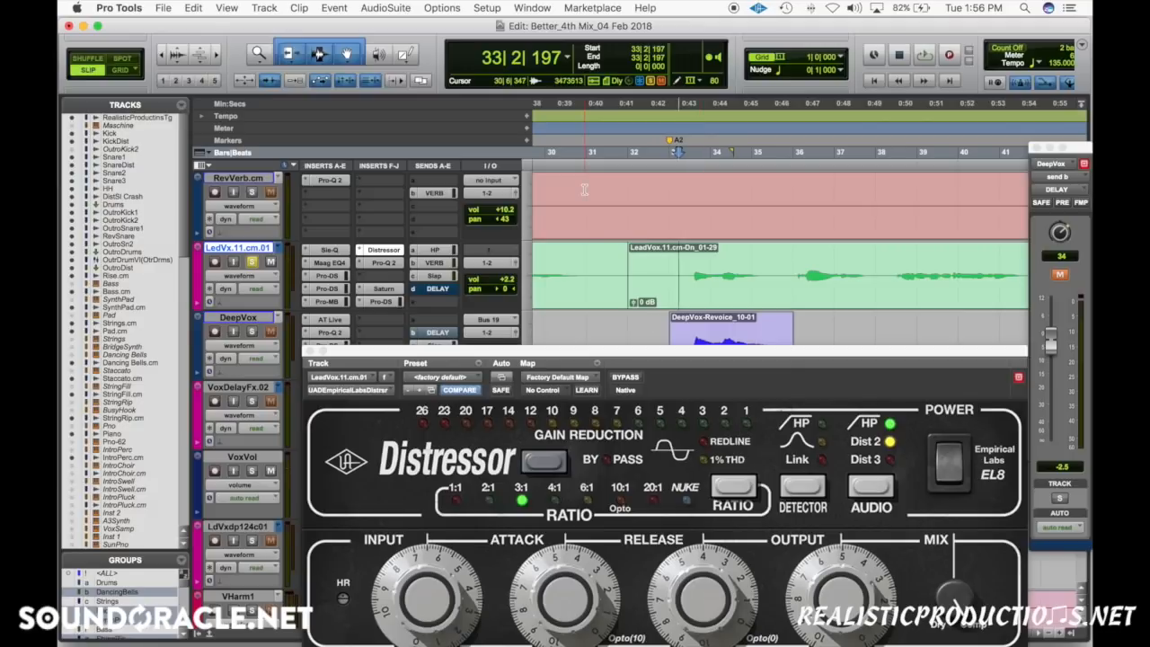
key(space)
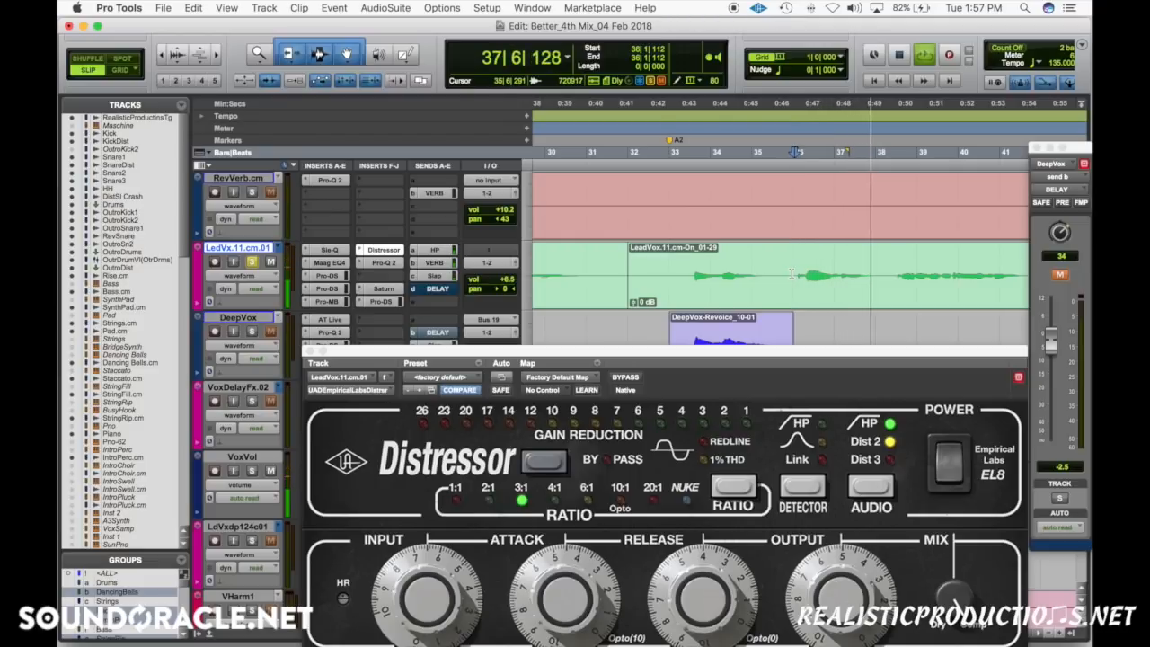
key(space)
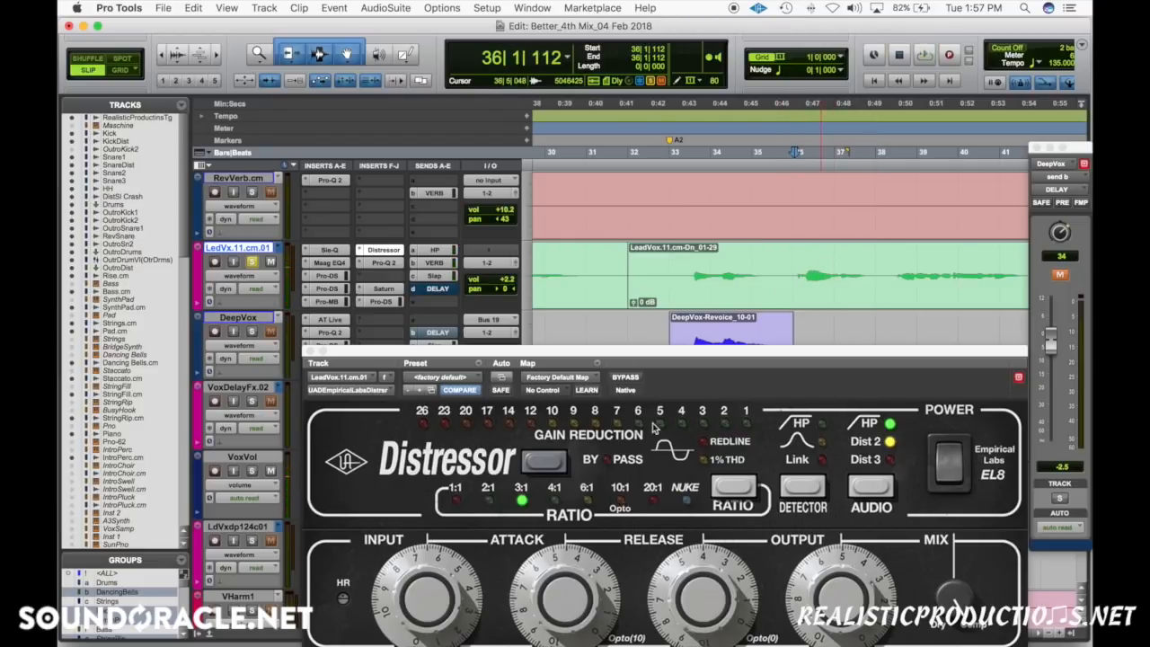
key(space)
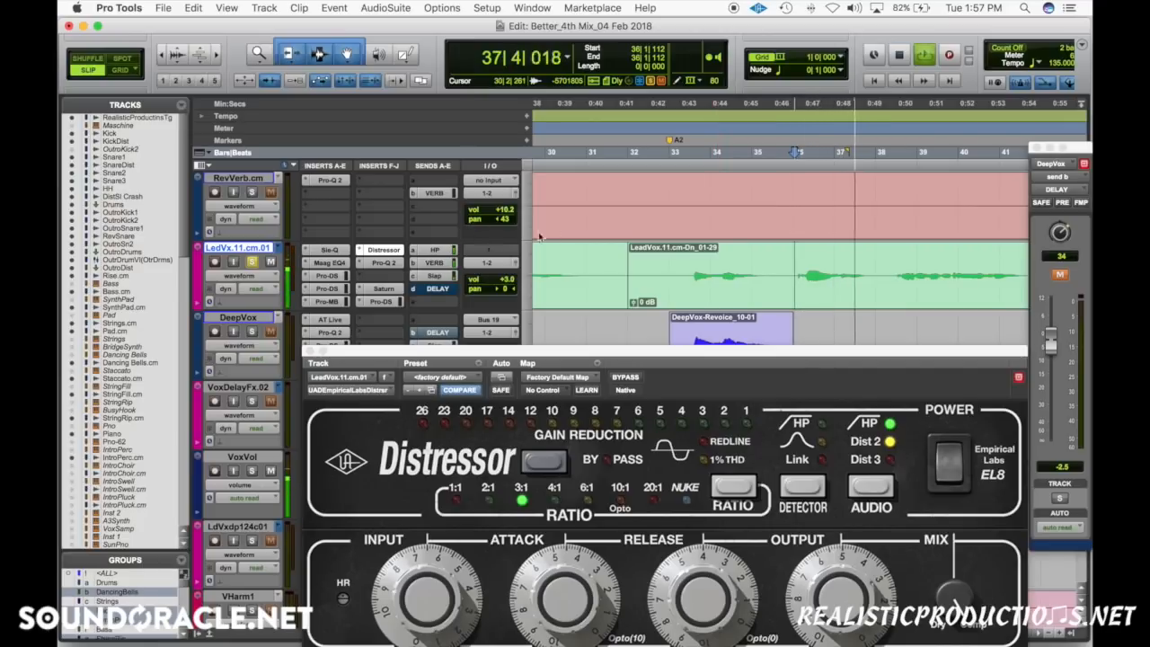
key(space)
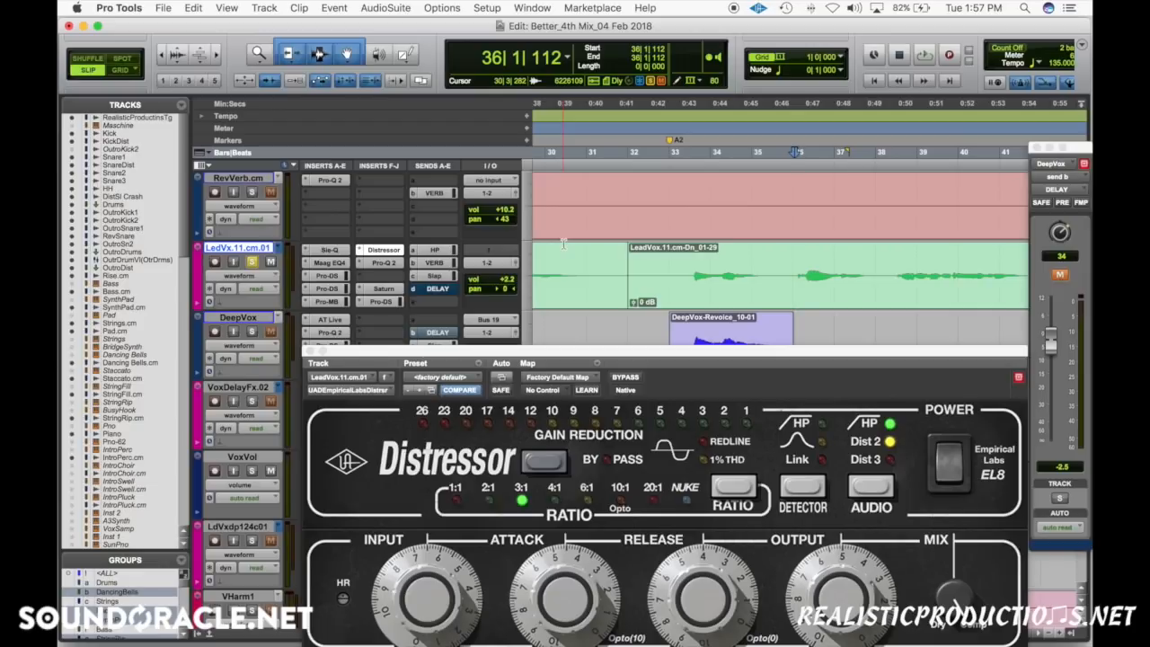
key(space)
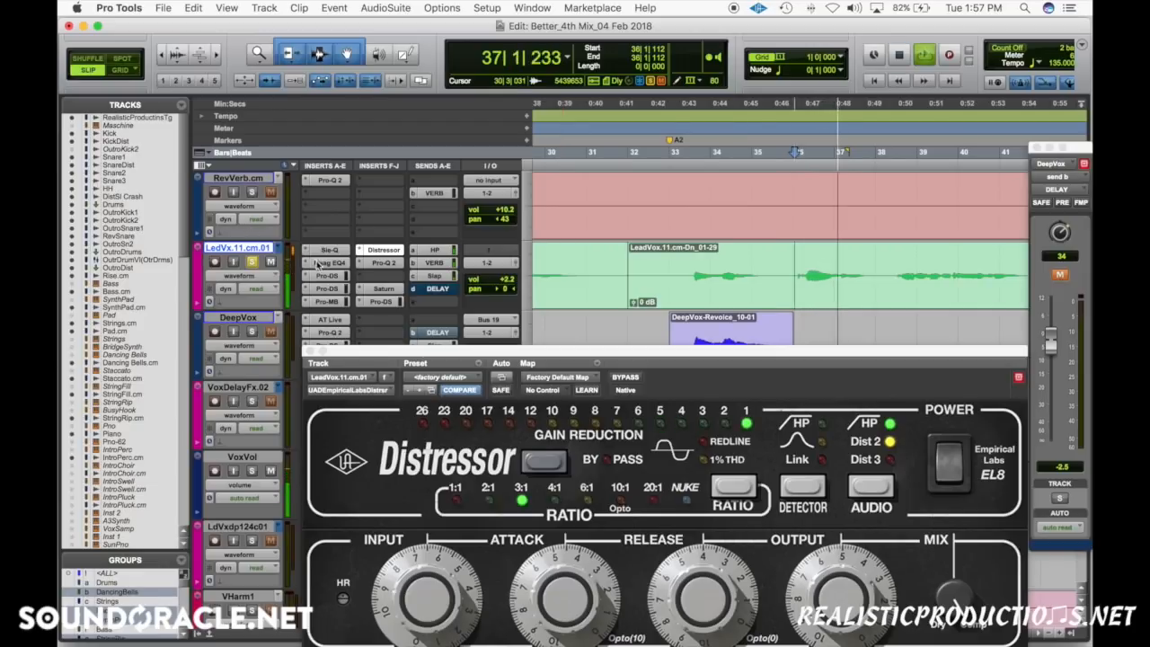
key(space)
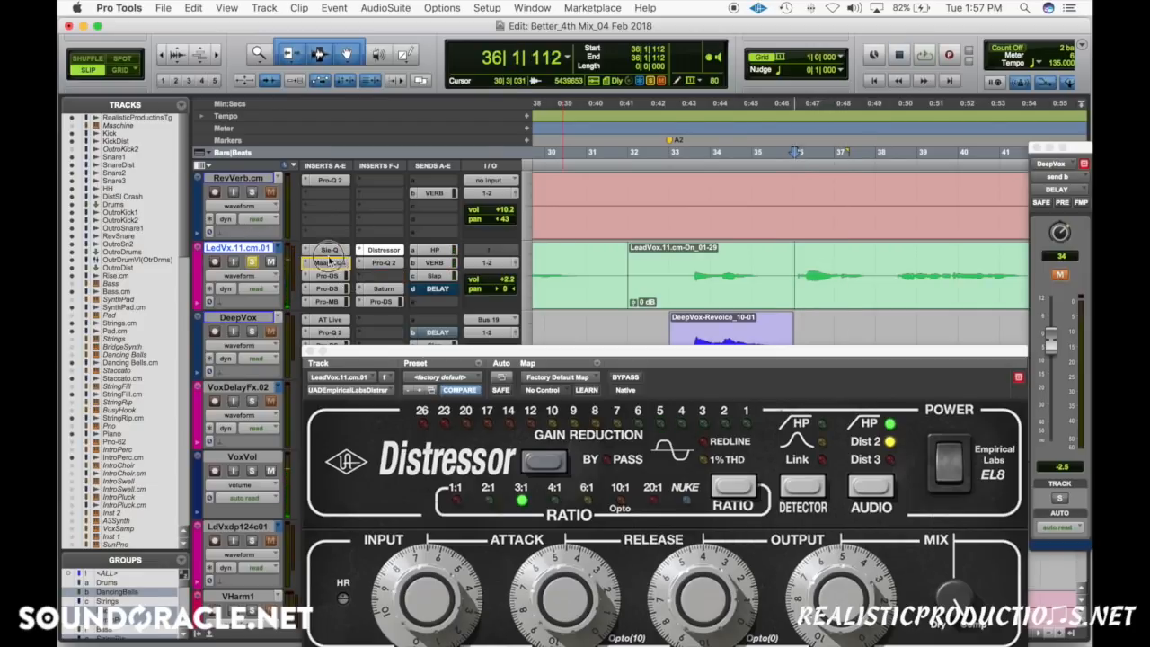
Step: Inspect the Pro-Q 2 curve in insert G, close the plug-in, and play the vocal from 36|1|313
click(386, 264)
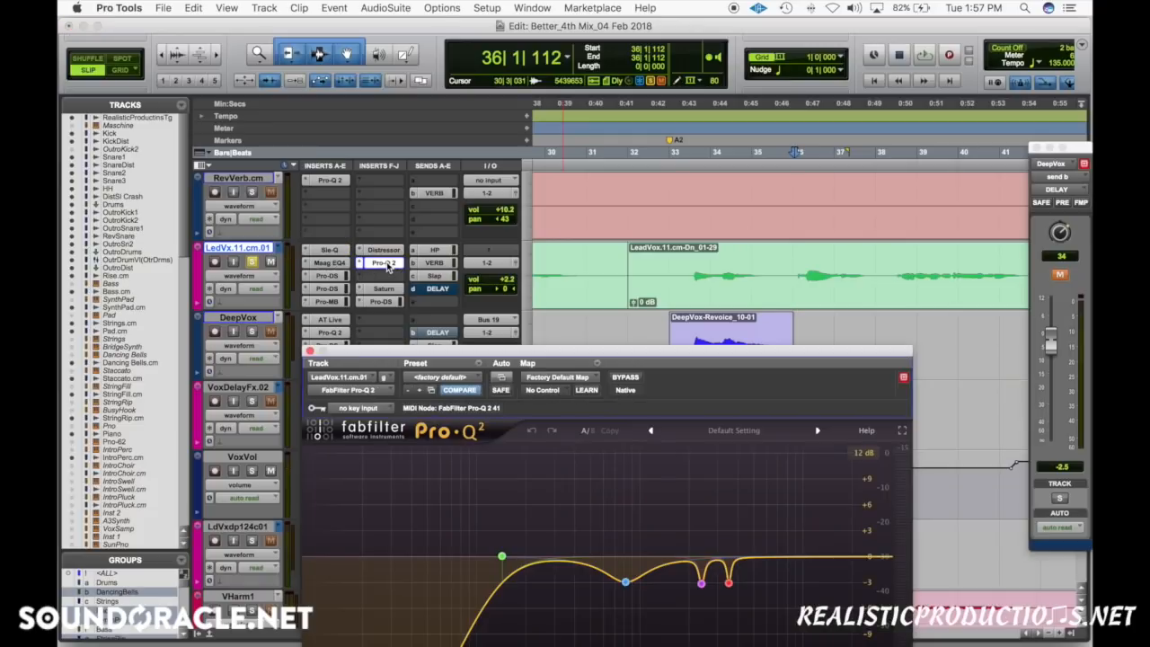
click(309, 351)
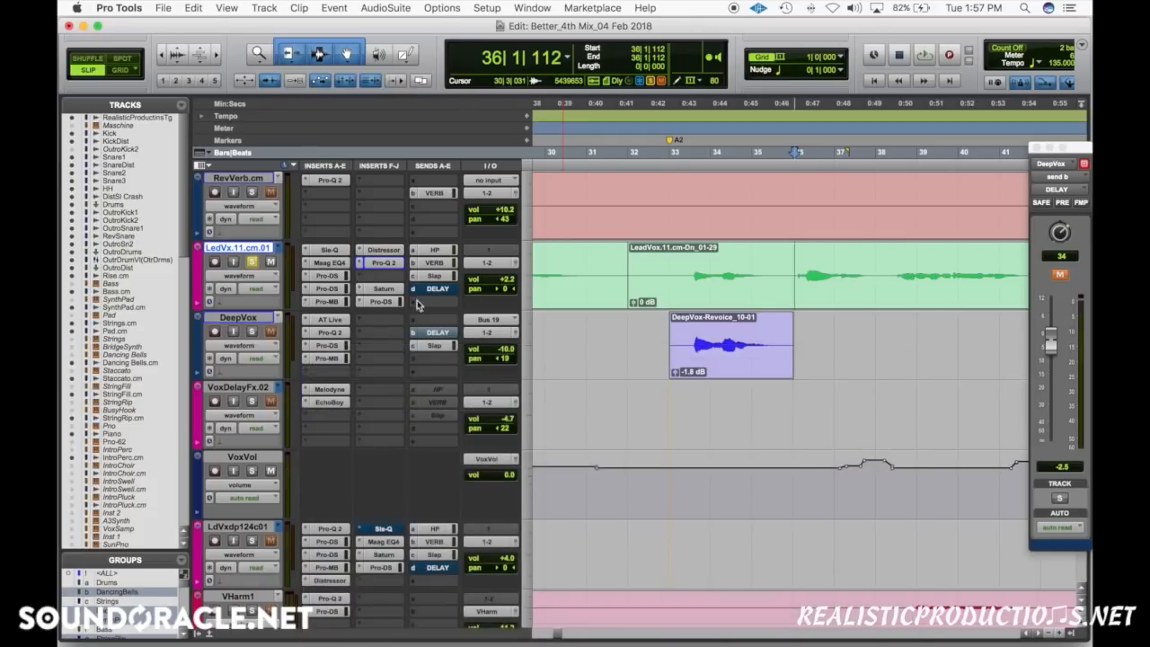
click(798, 270)
click(796, 270)
key(space)
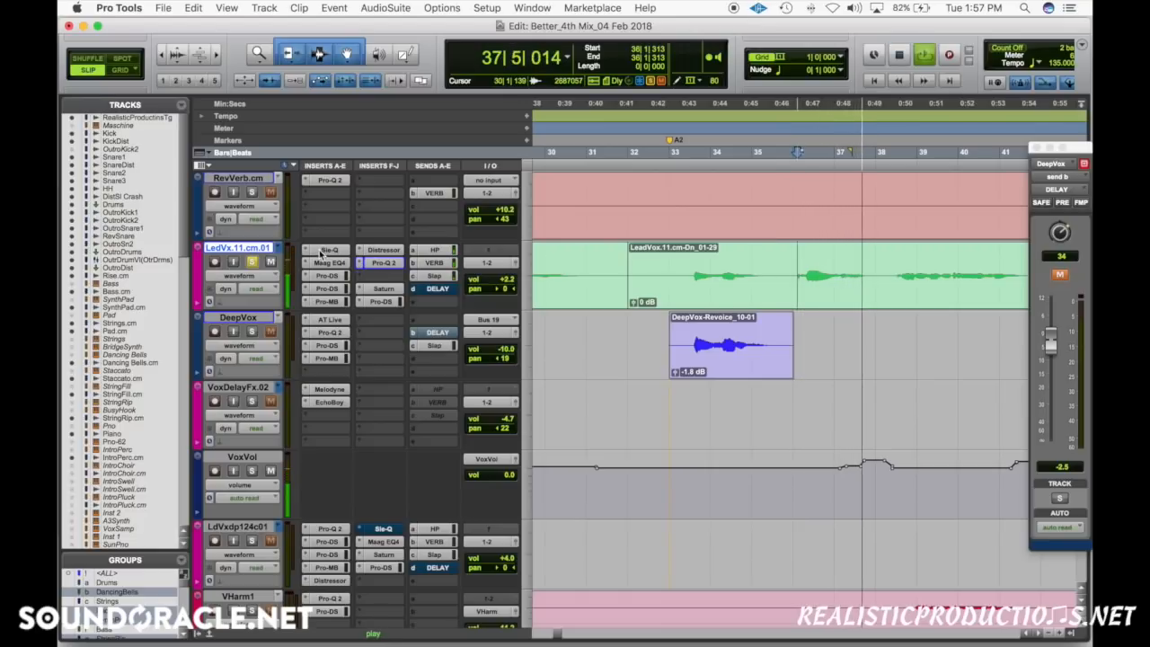
Step: Return Pro-Q 2 and the Distressor to inserts A and B, with Maag EQ4 in G and Sie-Q in H, and replay the phrase
key(space)
key(space)
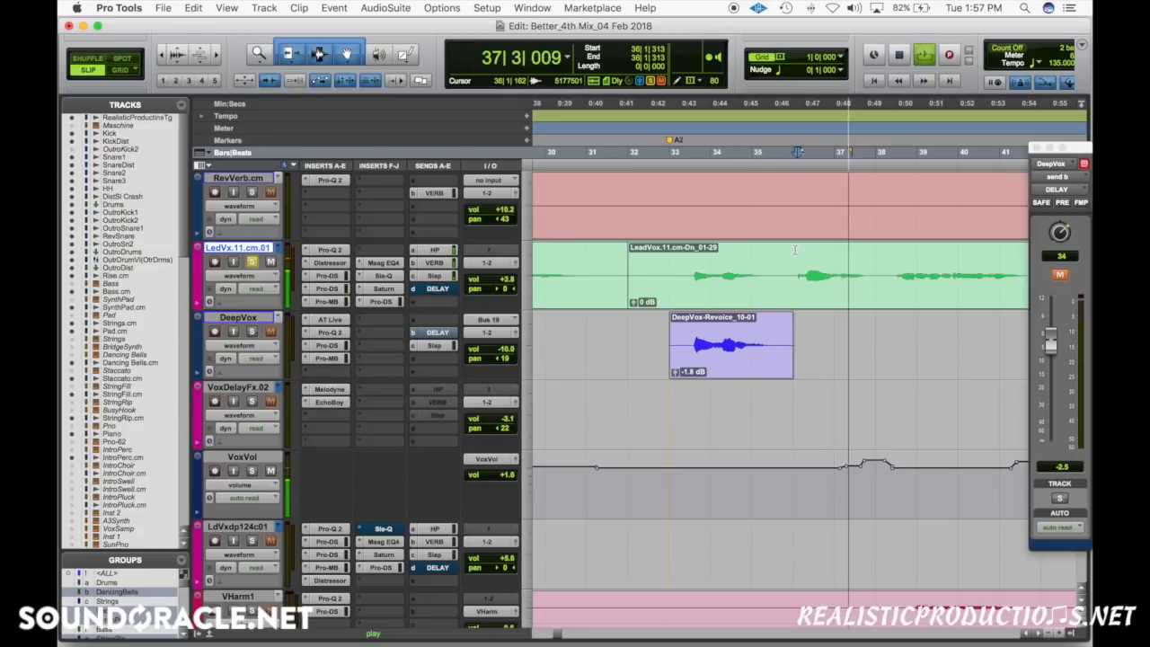
key(space)
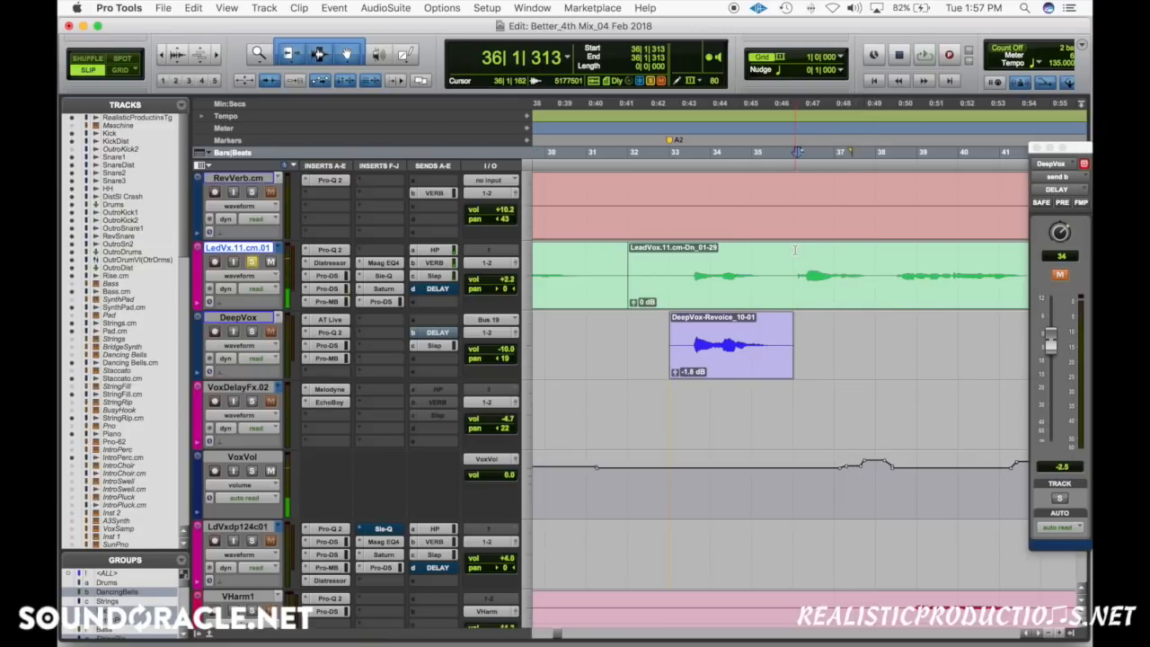
Step: Unsolo the lead vocal and move the Distressor to insert E, after both Pro-DS de-essers and Pro-MB
click(253, 263)
click(672, 267)
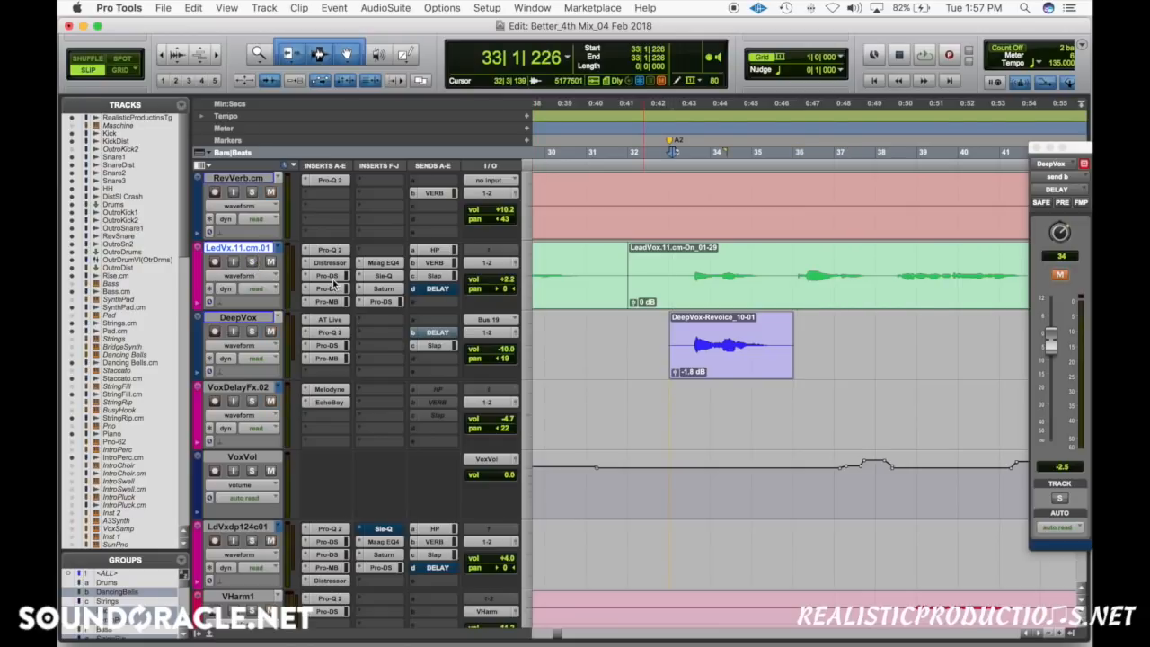
drag(333, 265, 334, 290)
drag(383, 250, 329, 300)
Step: Open the Pro-DS in insert C, audition its detection band on the vocal from bar 36, and close it
click(328, 263)
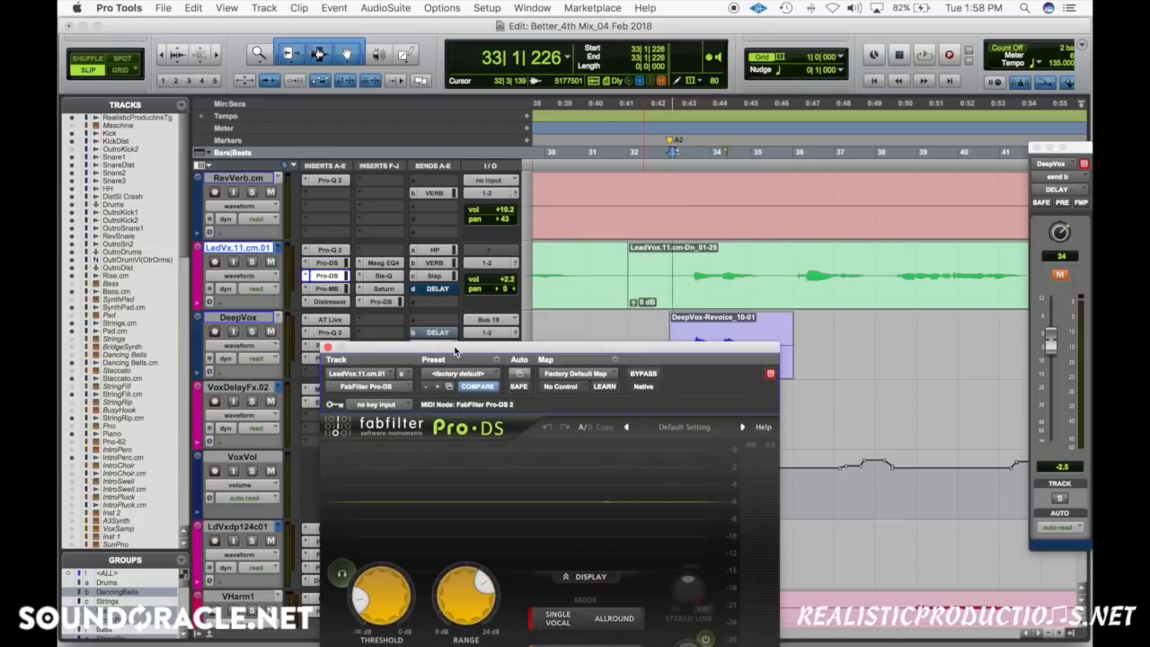
drag(456, 348, 465, 318)
click(692, 260)
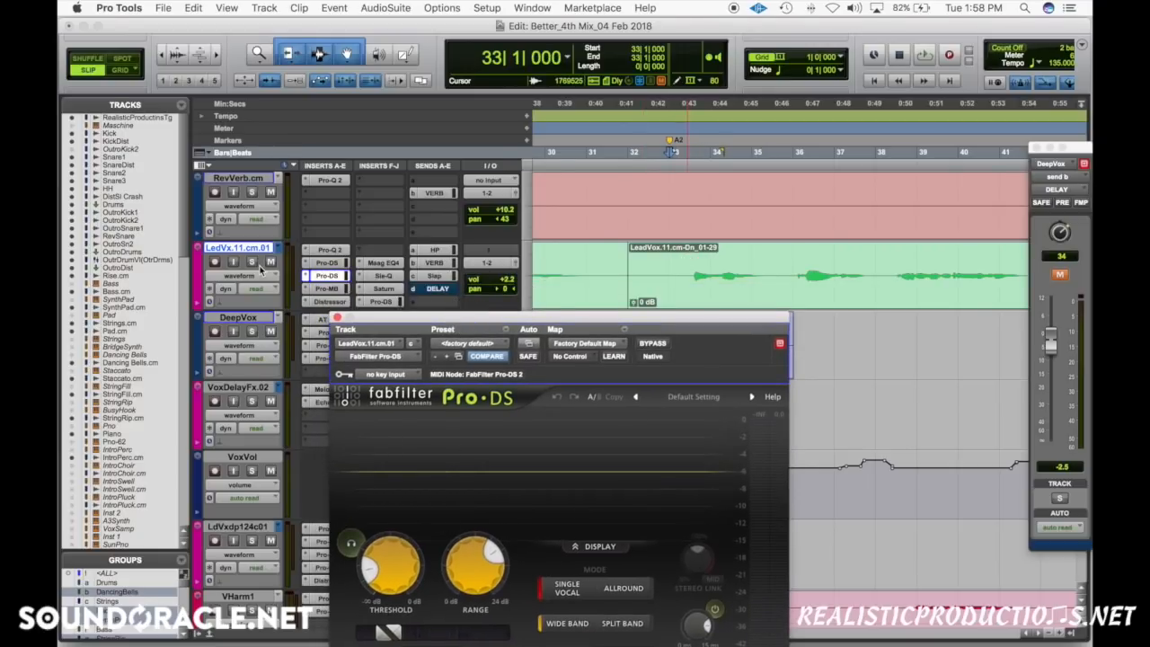
drag(441, 327, 320, 159)
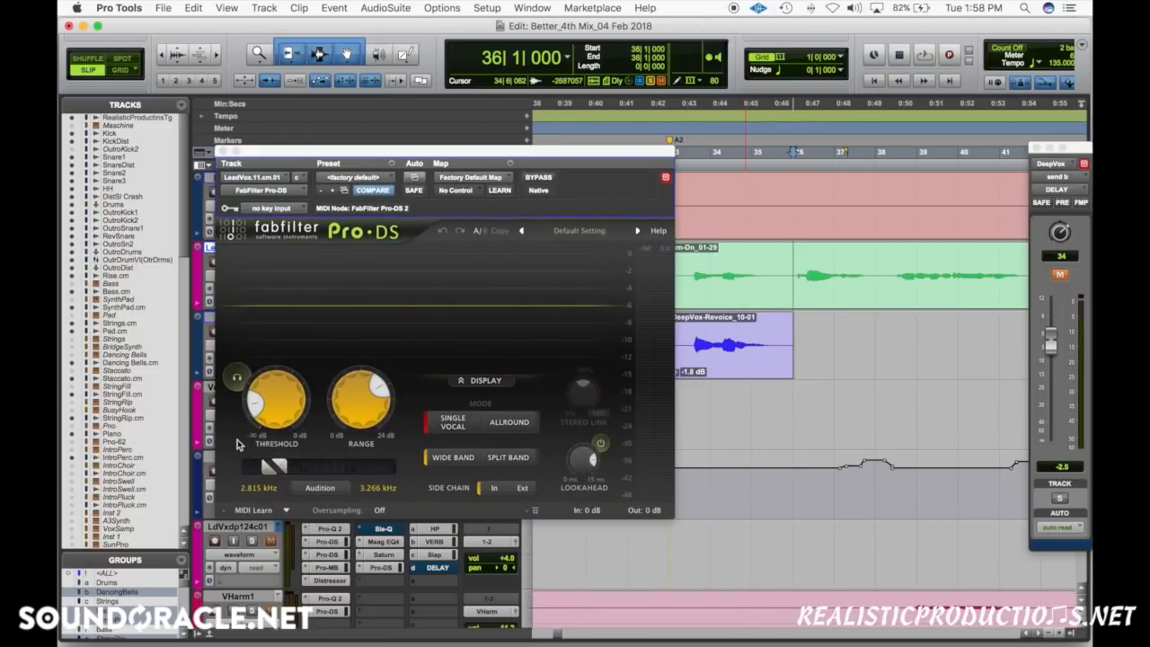
click(326, 488)
key(space)
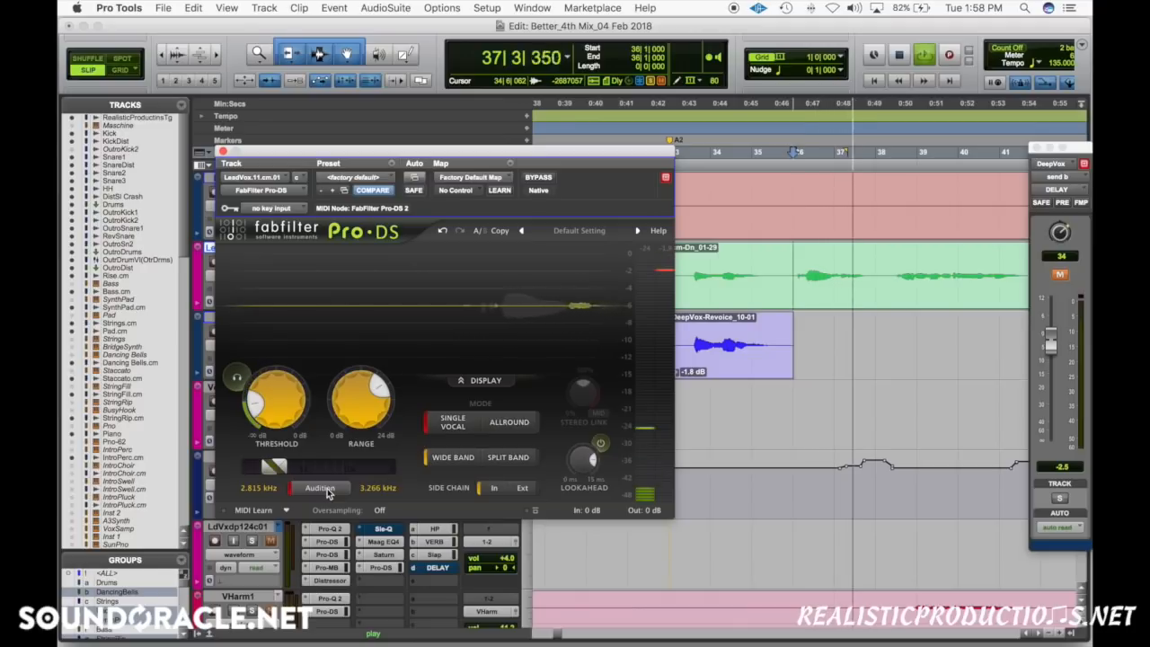
click(326, 488)
key(space)
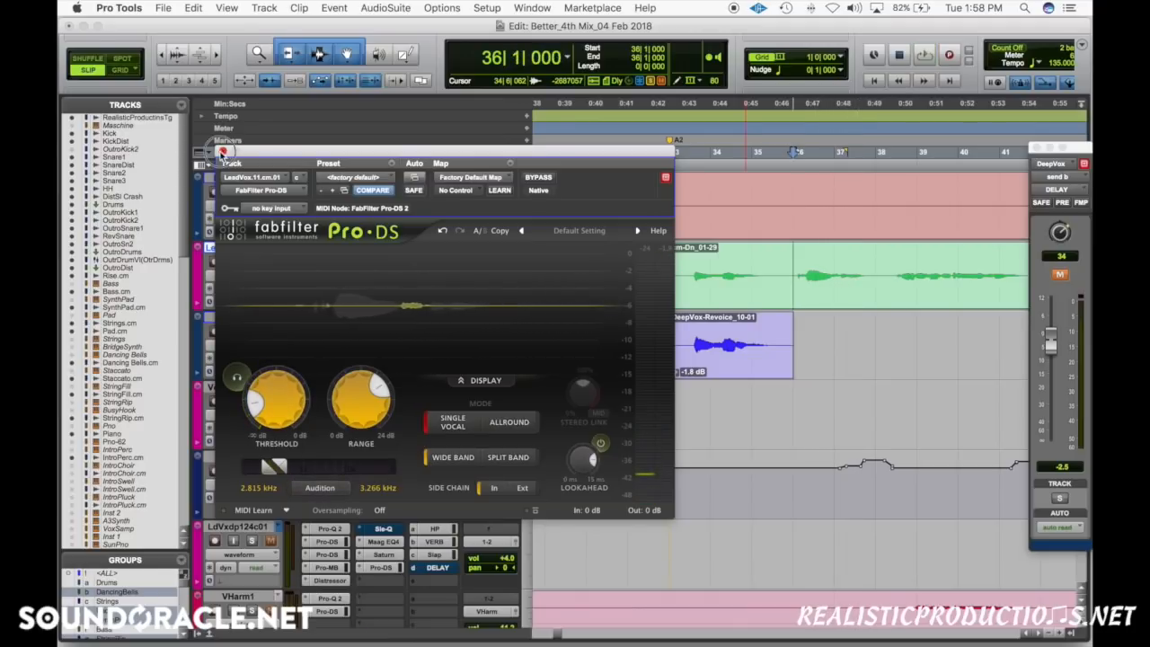
click(224, 150)
Step: Open the Pro-DS in insert B and play the vocal from 42|2|257 to check its de-essing
click(317, 277)
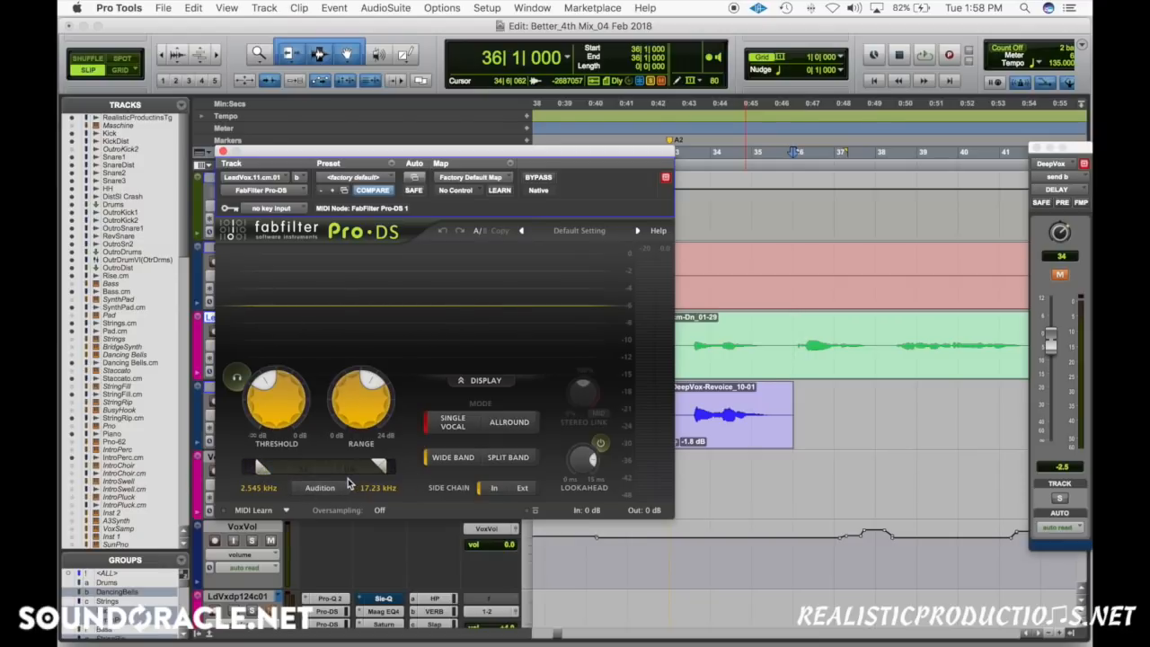
scroll(710, 374, left, 2)
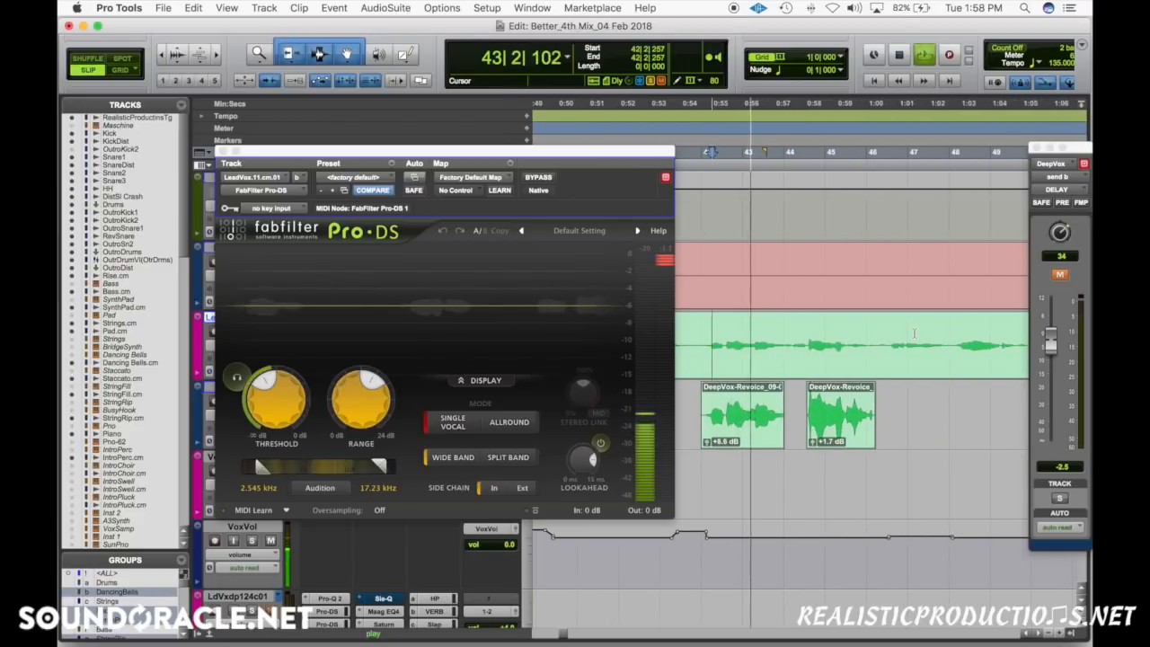
key(space)
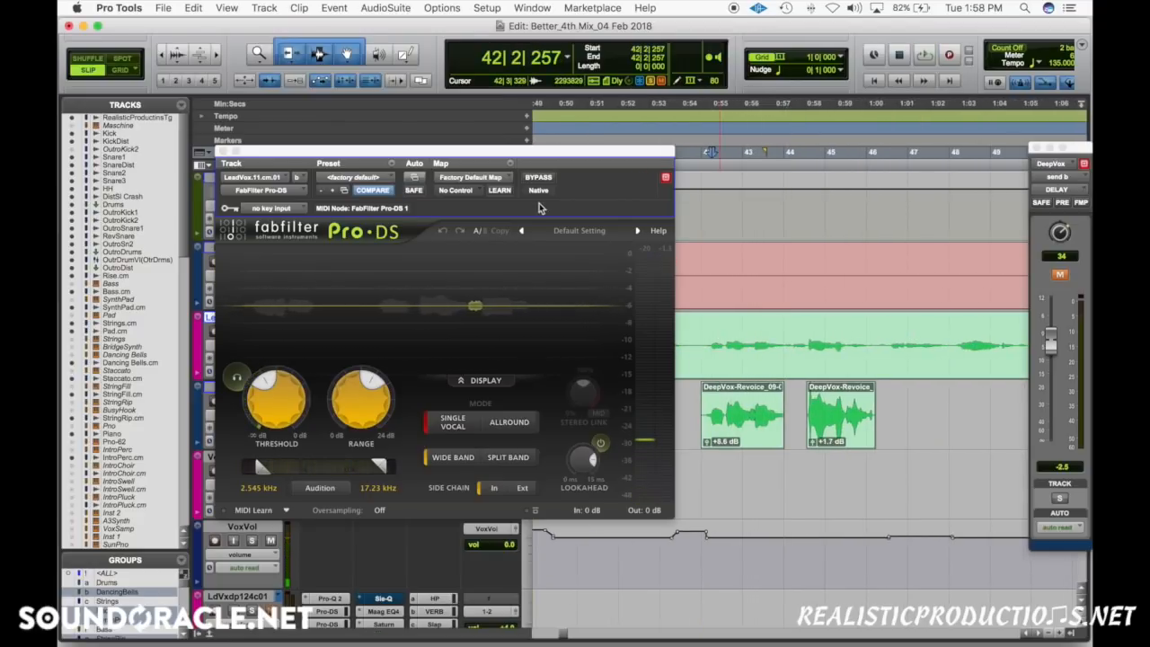
click(223, 151)
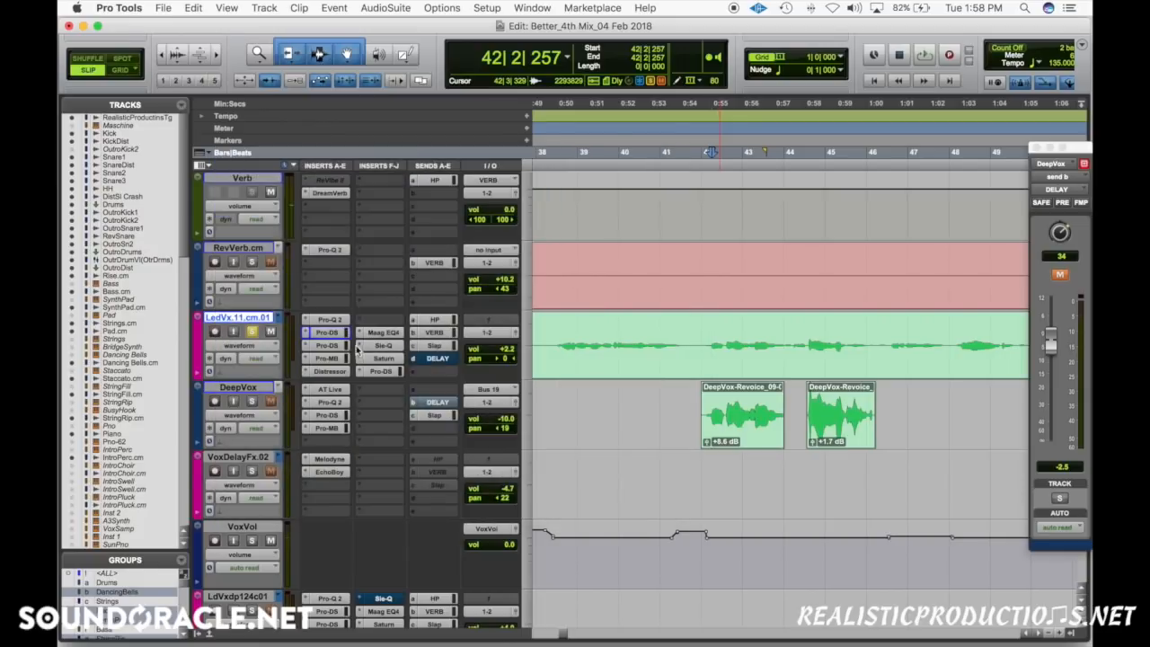
Step: Open the lead vocal's Pro-MB and play from 42|2|257 with its band soloed and again unsoloed to examine the compression
click(334, 361)
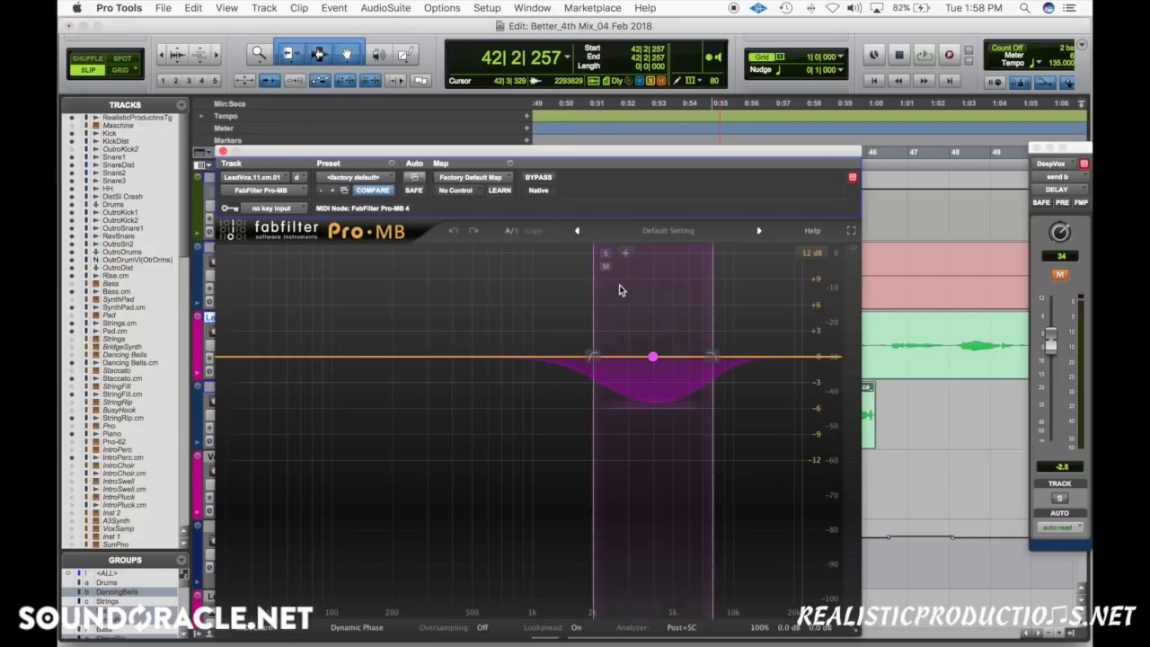
click(604, 256)
key(space)
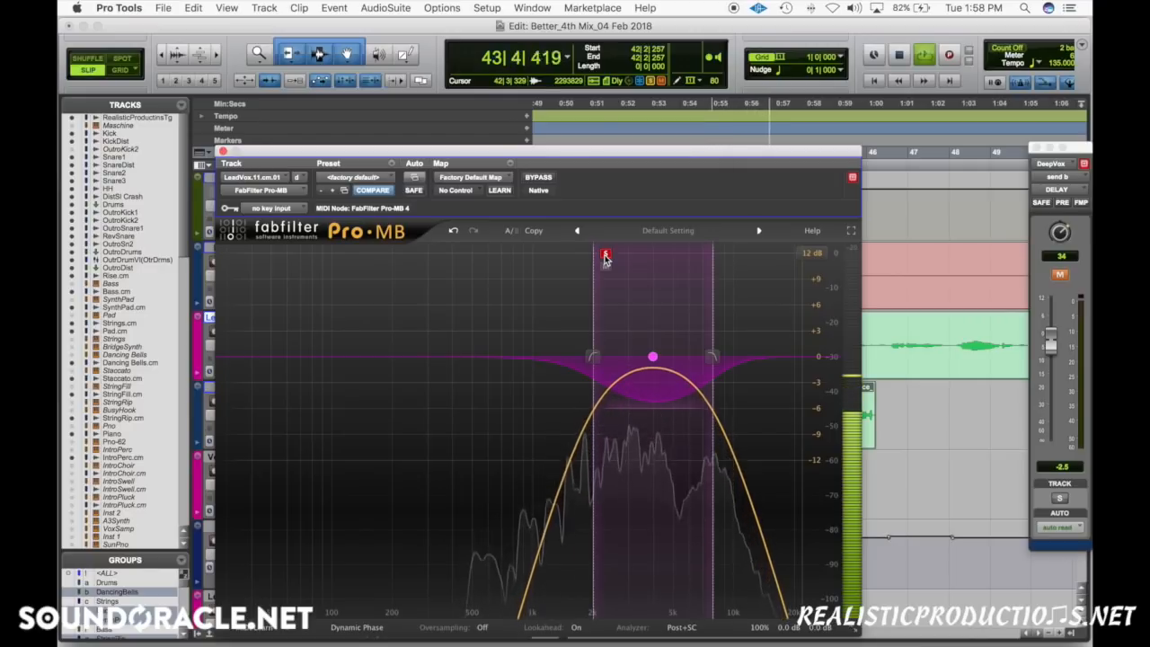
key(space)
click(605, 256)
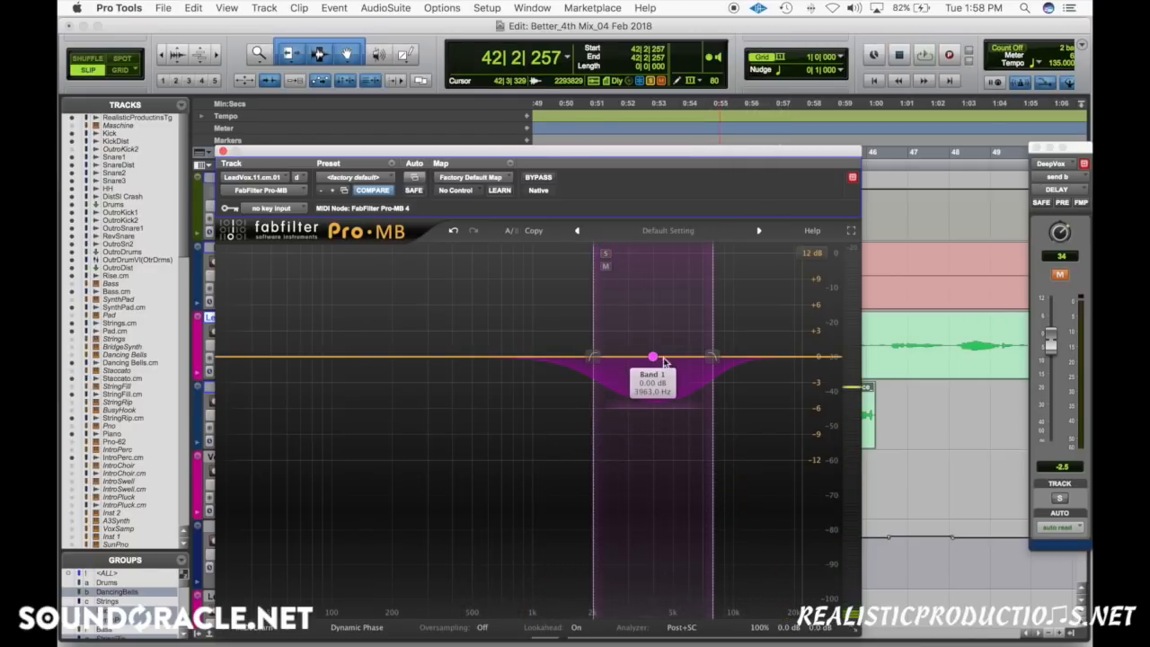
key(space)
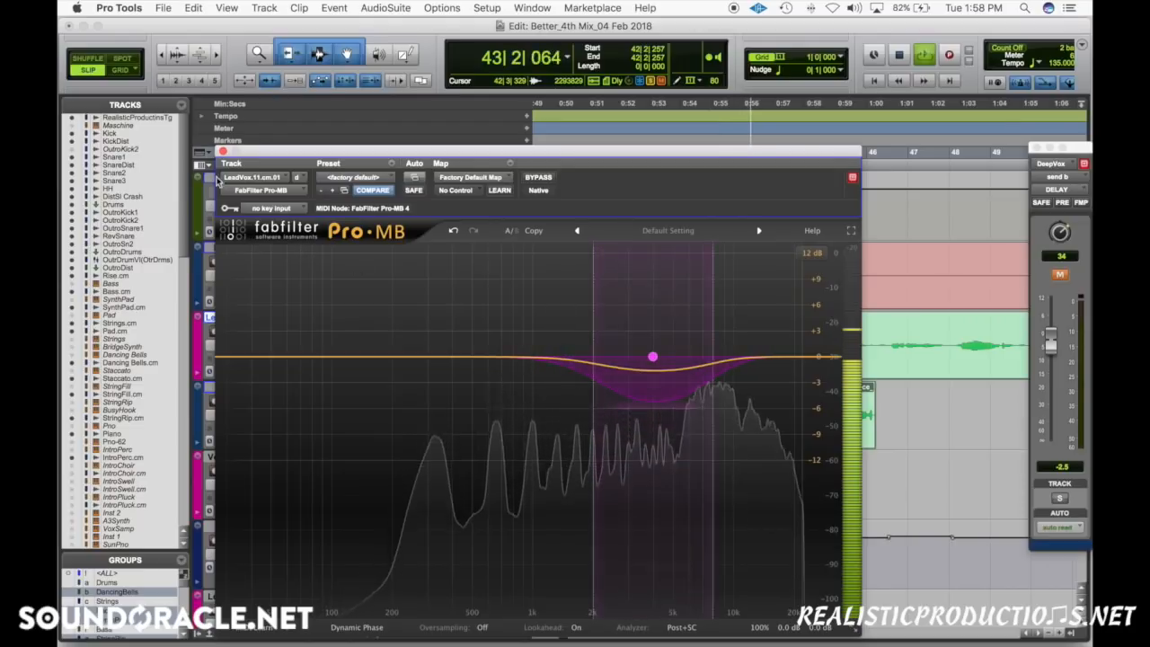
key(space)
click(223, 151)
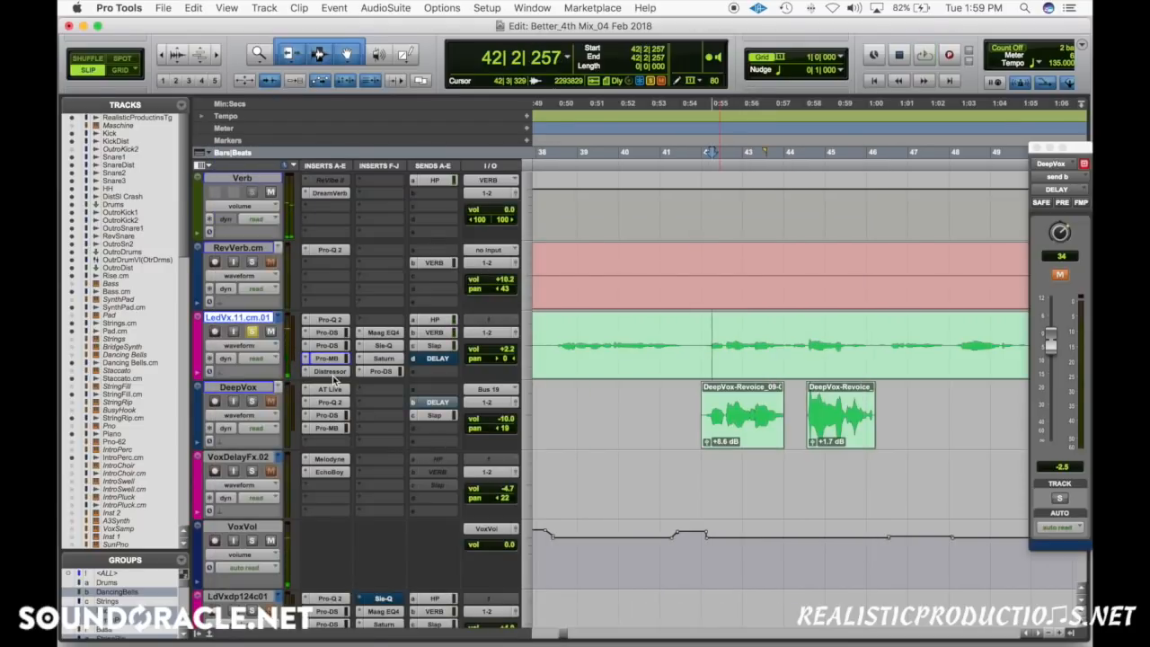
Step: Open the Distressor in the lead vocal's insert E to examine its settings, close it, and place the edit cursor at 38|3|414
click(330, 370)
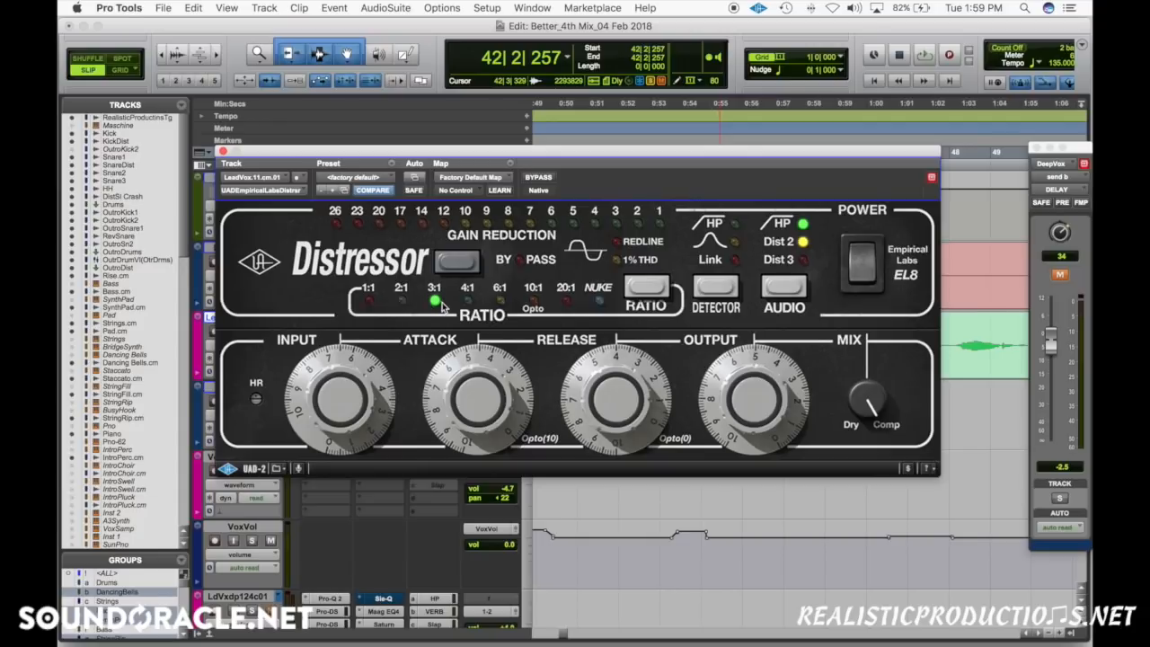
click(222, 151)
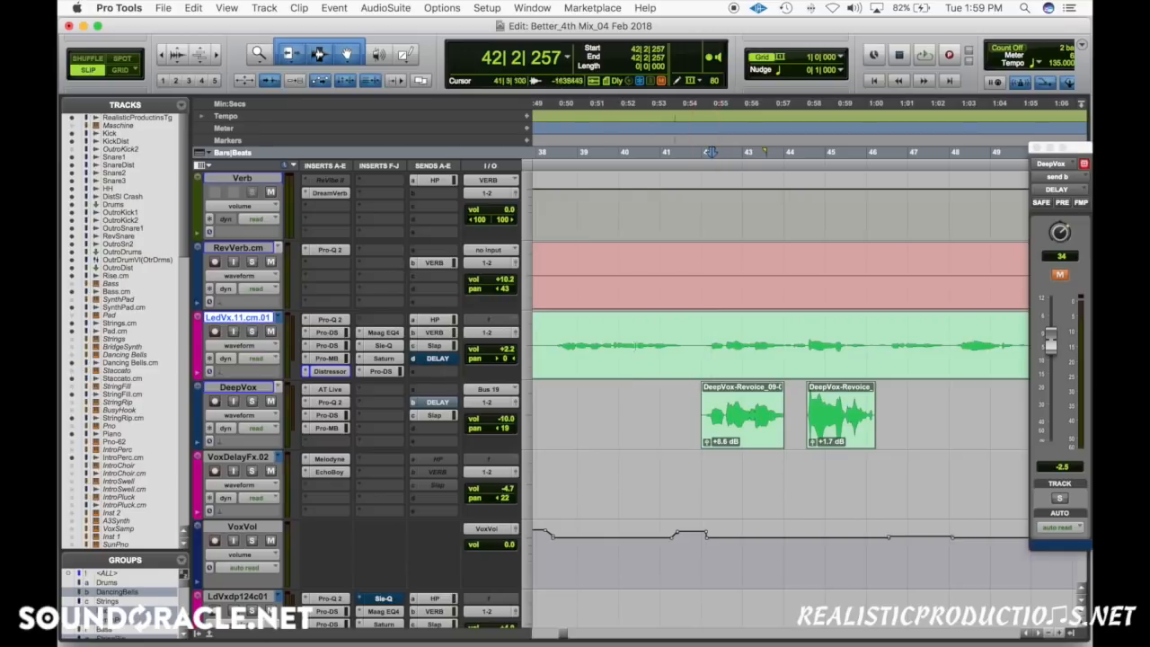
click(556, 338)
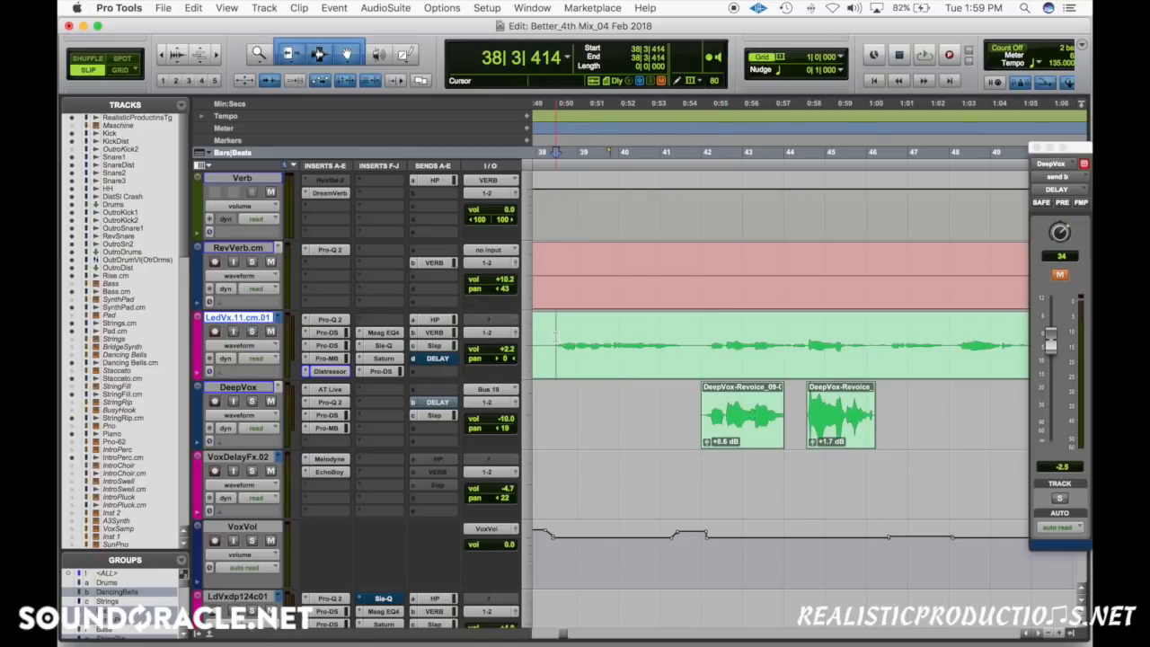
scroll(556, 338, up, 20)
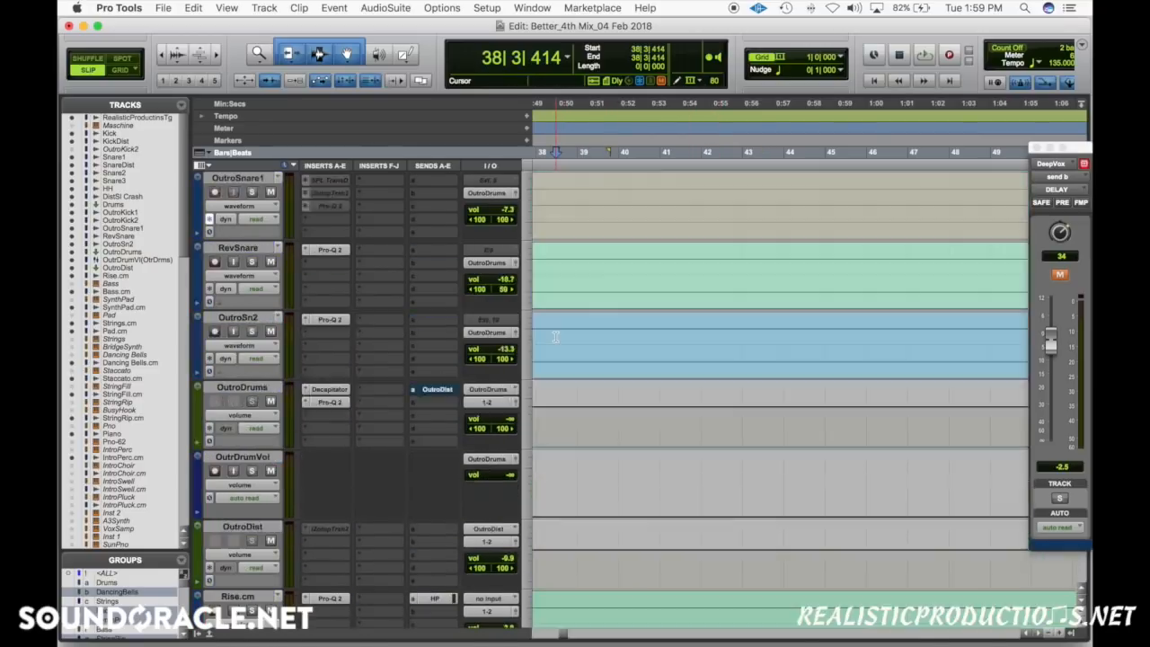
scroll(556, 338, up, 10)
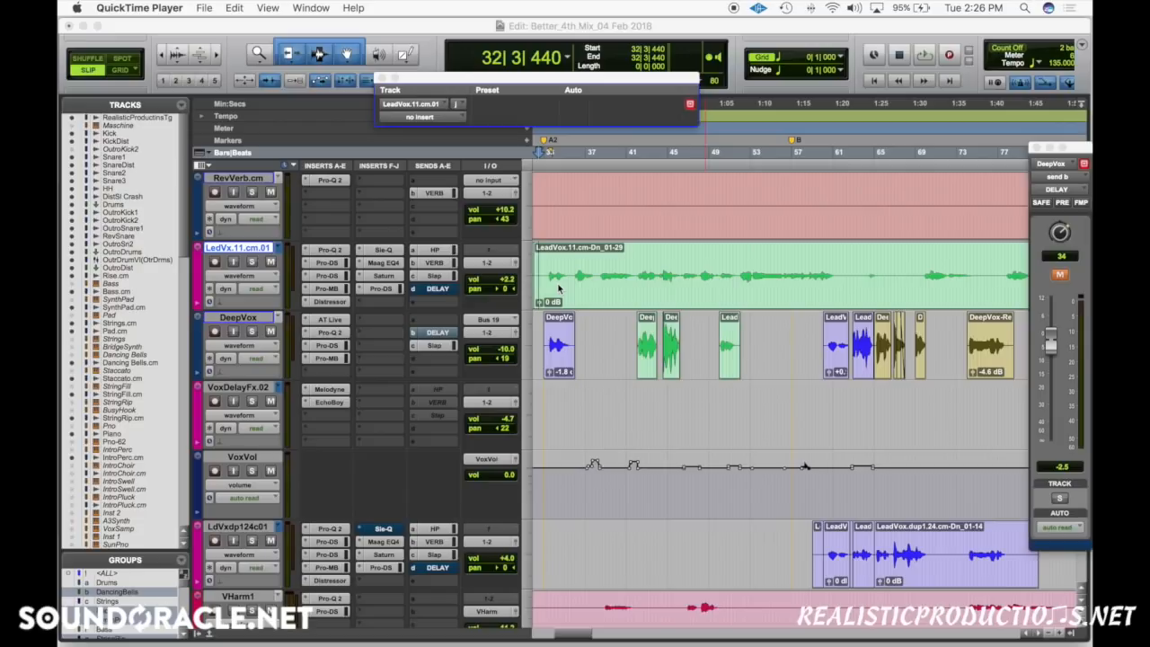
Step: Insert a FabFilter Pro-Q 2 in the lead vocal's insert J, solo the track, and start playback from 32|3|440
click(388, 305)
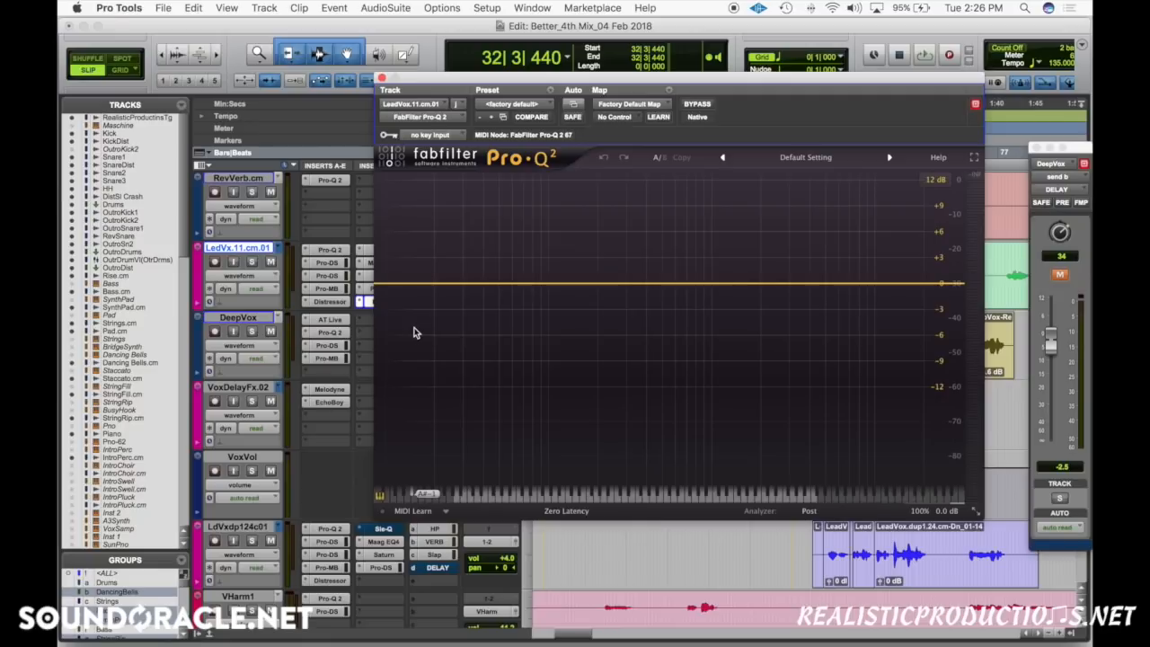
click(251, 262)
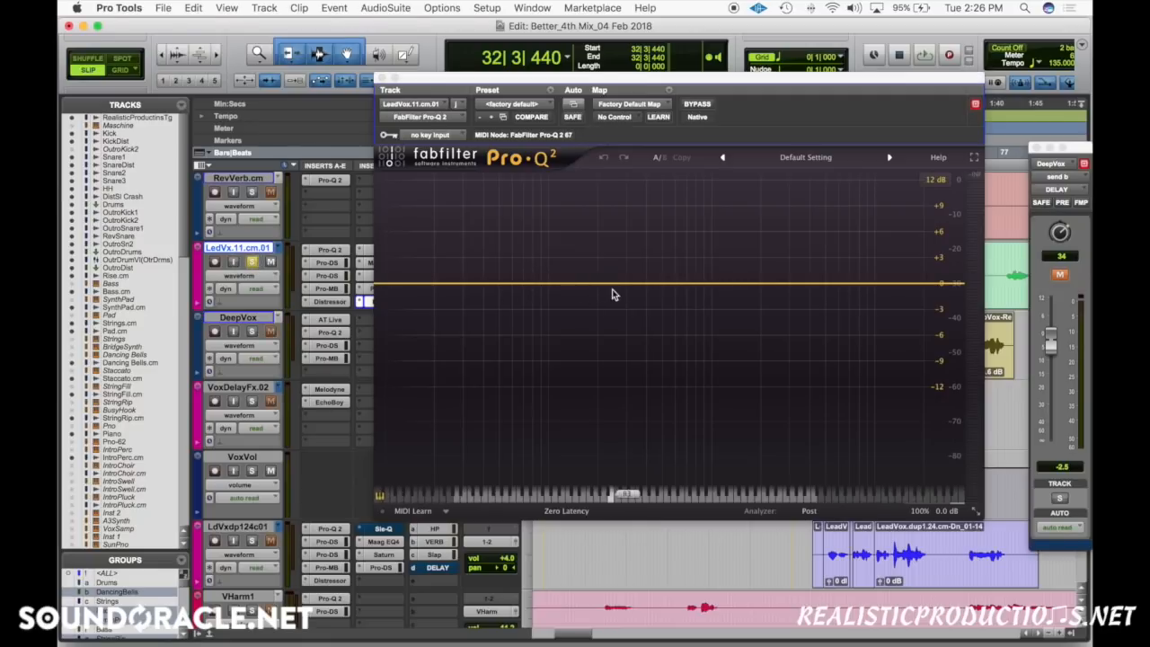
key(space)
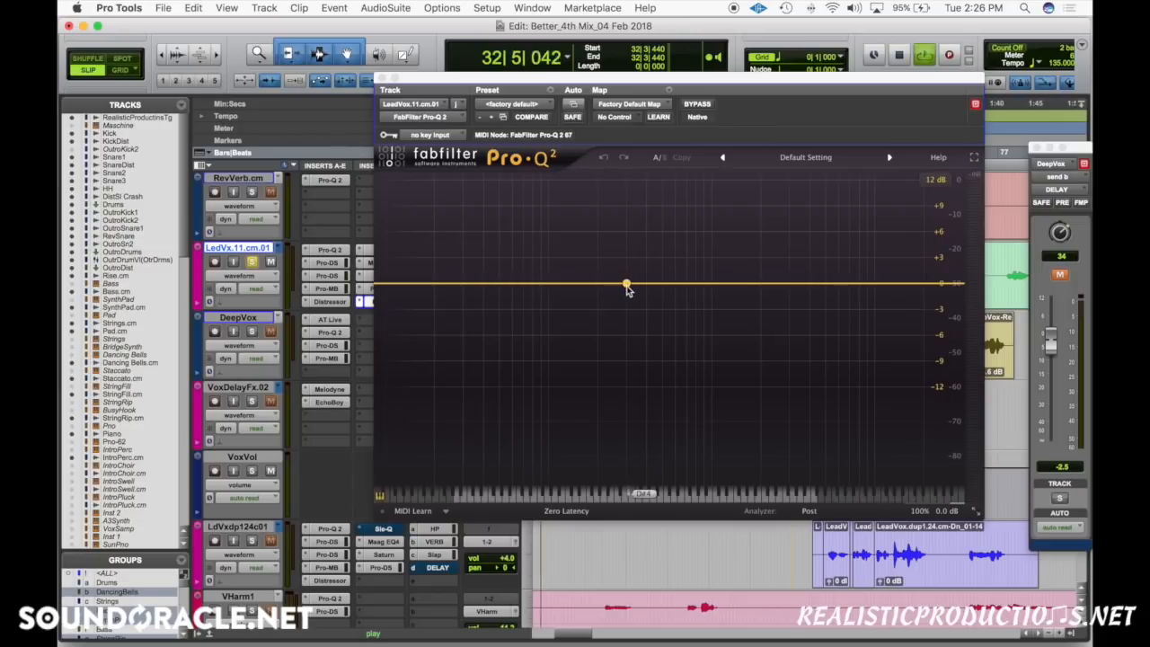
Step: Add a bell band at about 536 Hz in the Pro-Q 2 and set its gain to a cut of about 1 dB
drag(634, 285, 667, 236)
key(space)
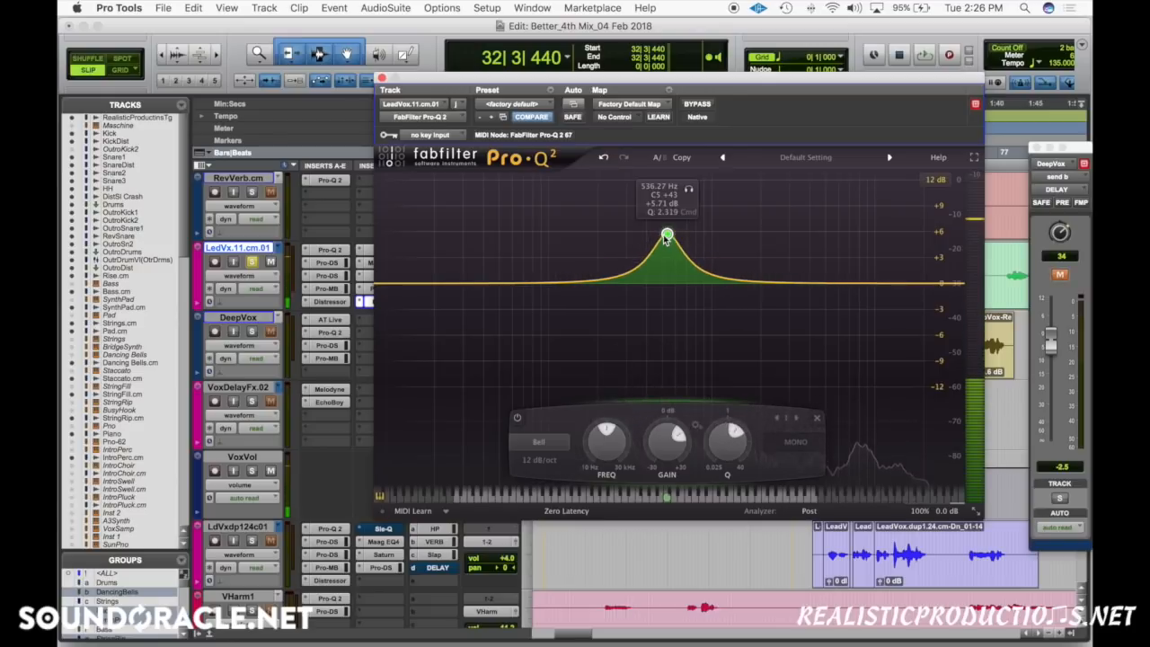
scroll(666, 449, down, 7)
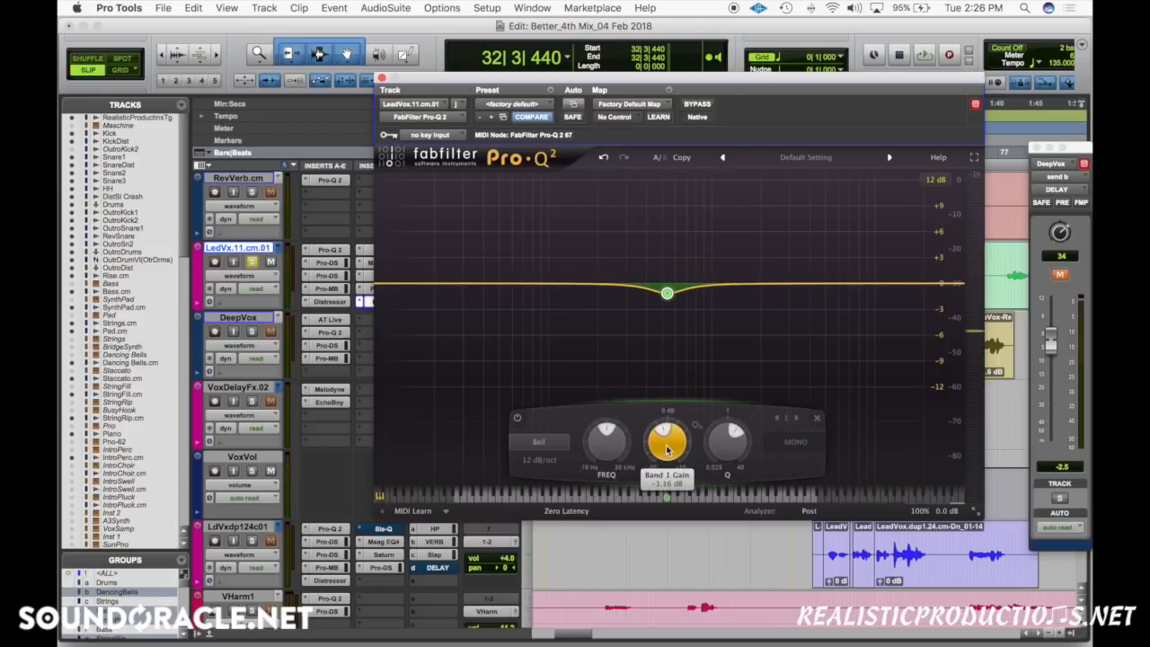
scroll(667, 451, up, 1)
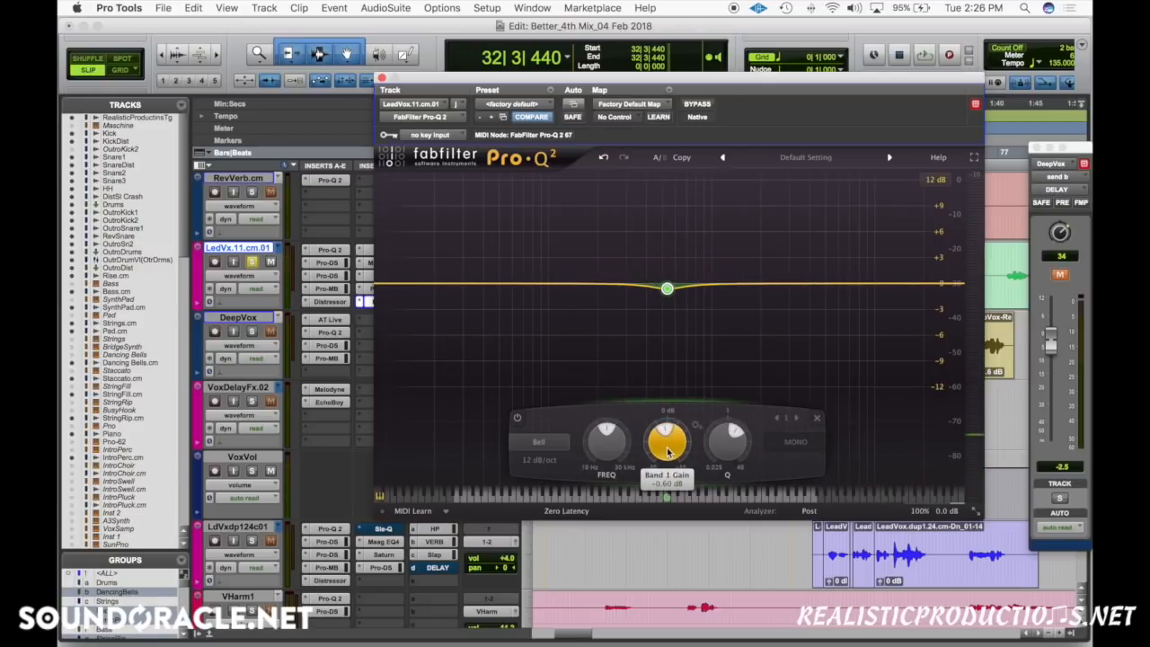
scroll(667, 451, down, 1)
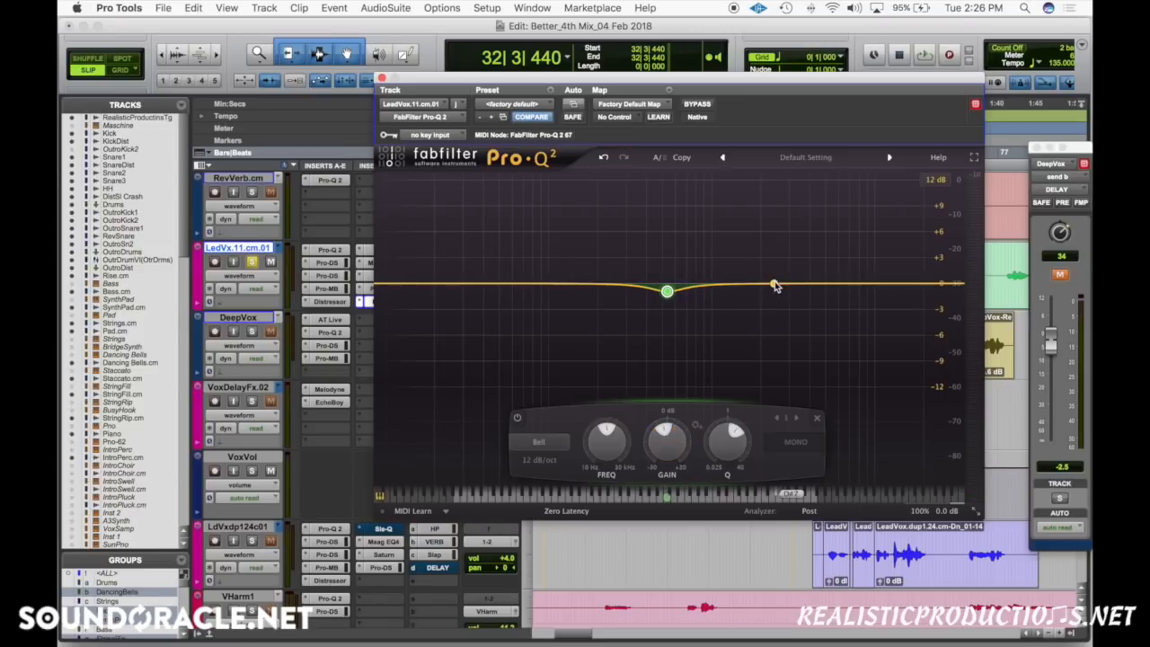
Step: Add a second bell band at about 2431 Hz with +3.68 dB gain and narrow its Q to about 20.6
drag(775, 284, 774, 251)
scroll(775, 252, up, 10)
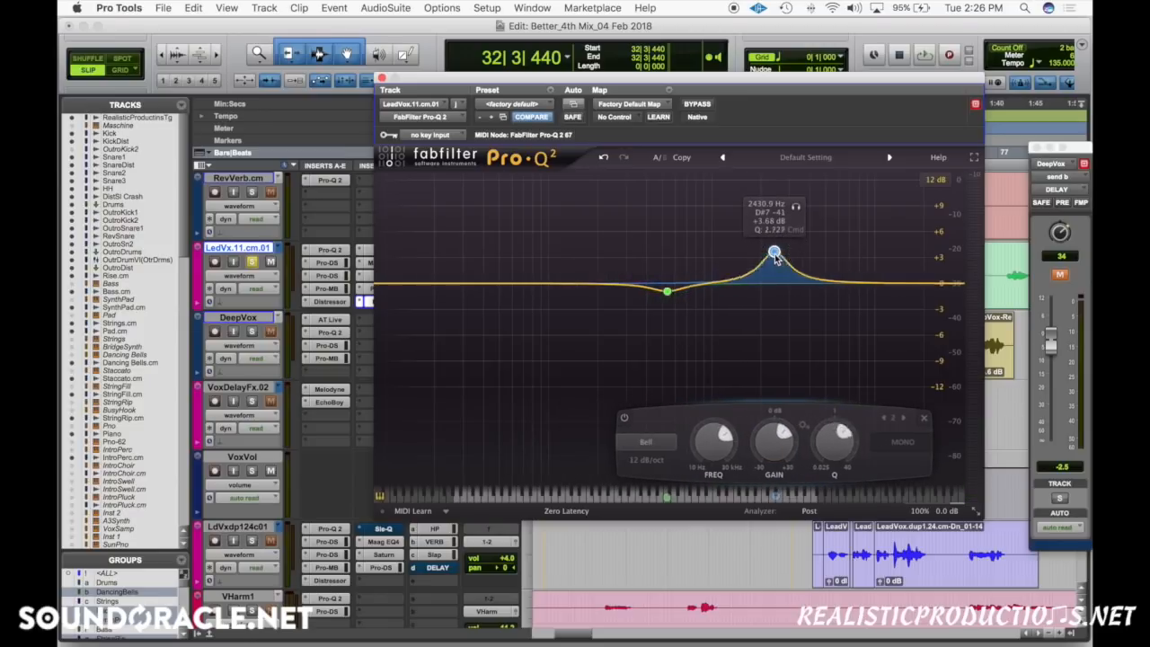
click(364, 279)
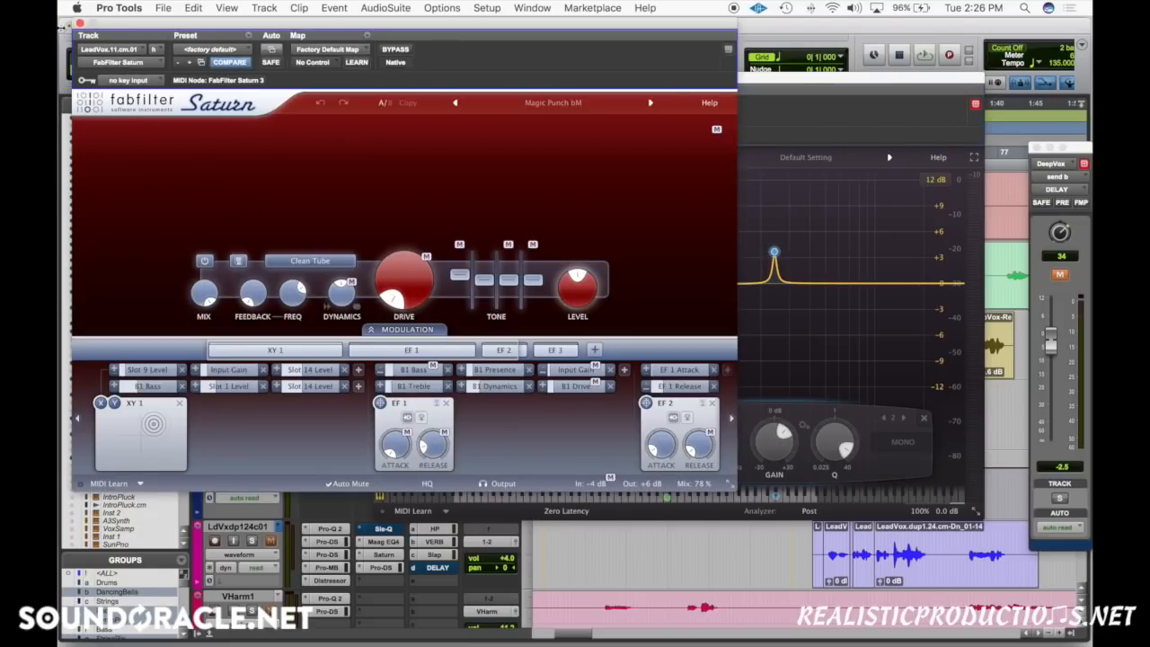
click(80, 23)
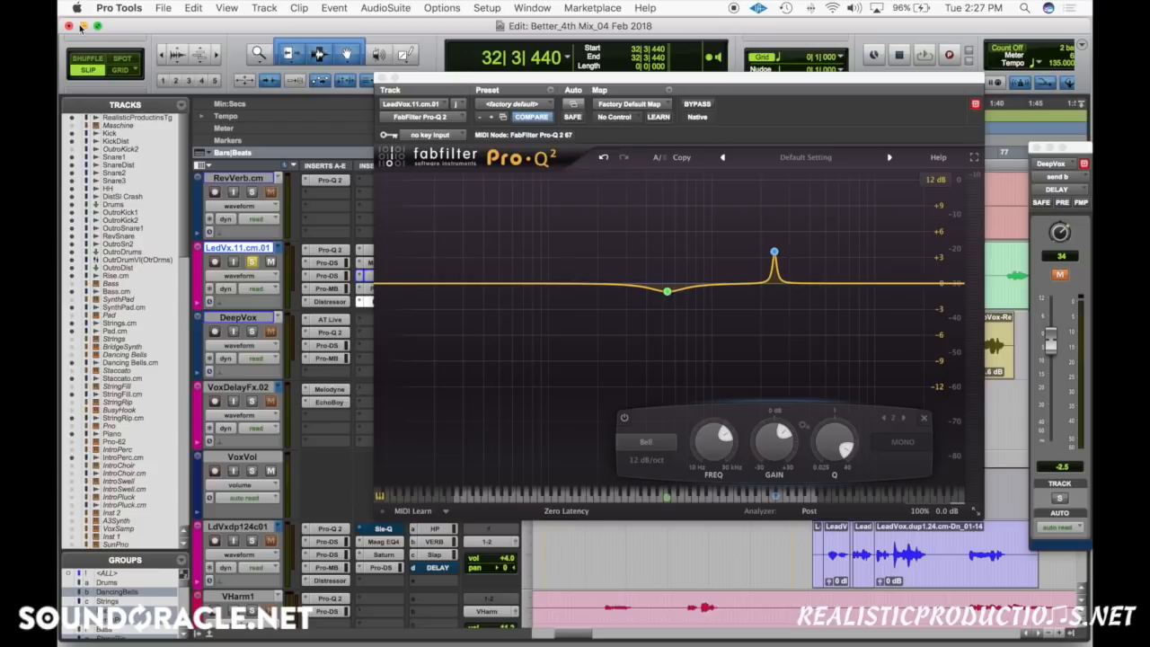
Step: Audition the second band during playback, shift it slightly lower in frequency, and set its gain to -0.96 dB
mouse_move(772, 250)
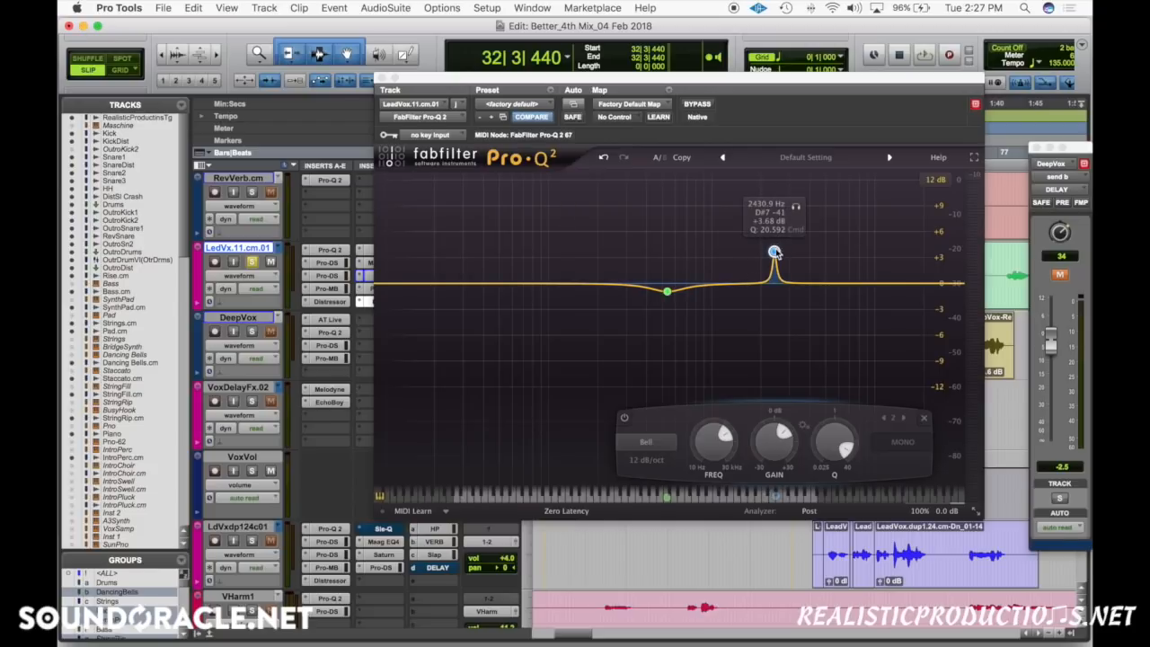
key(space)
drag(775, 252, 789, 200)
click(795, 183)
scroll(765, 442, down, 6)
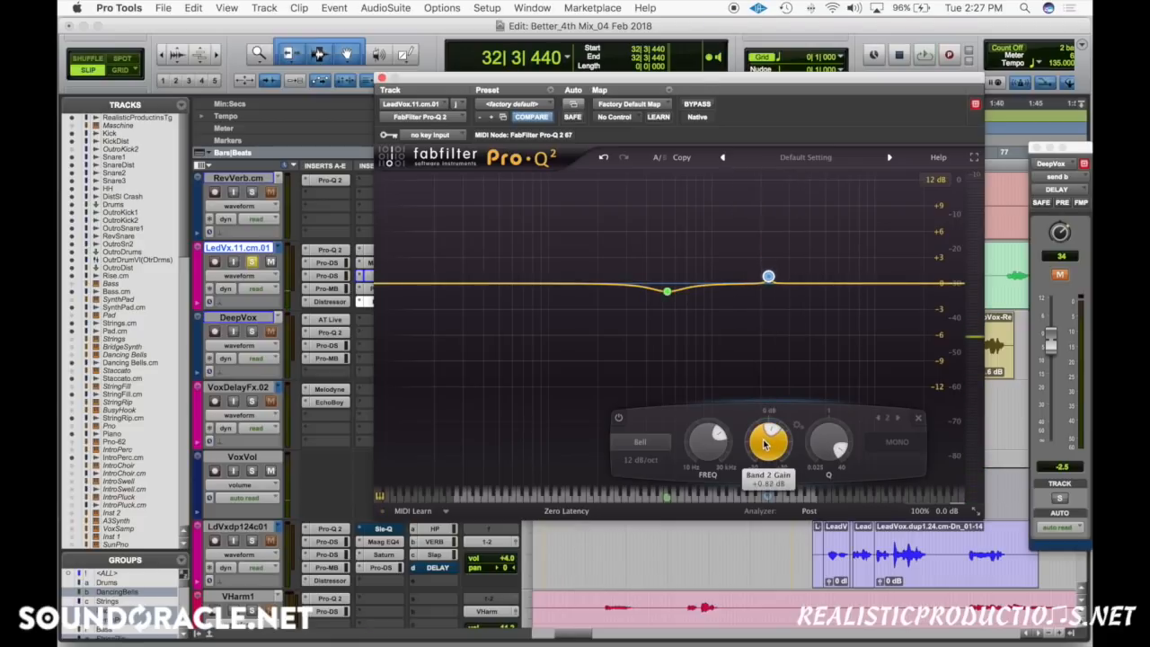
scroll(766, 442, down, 3)
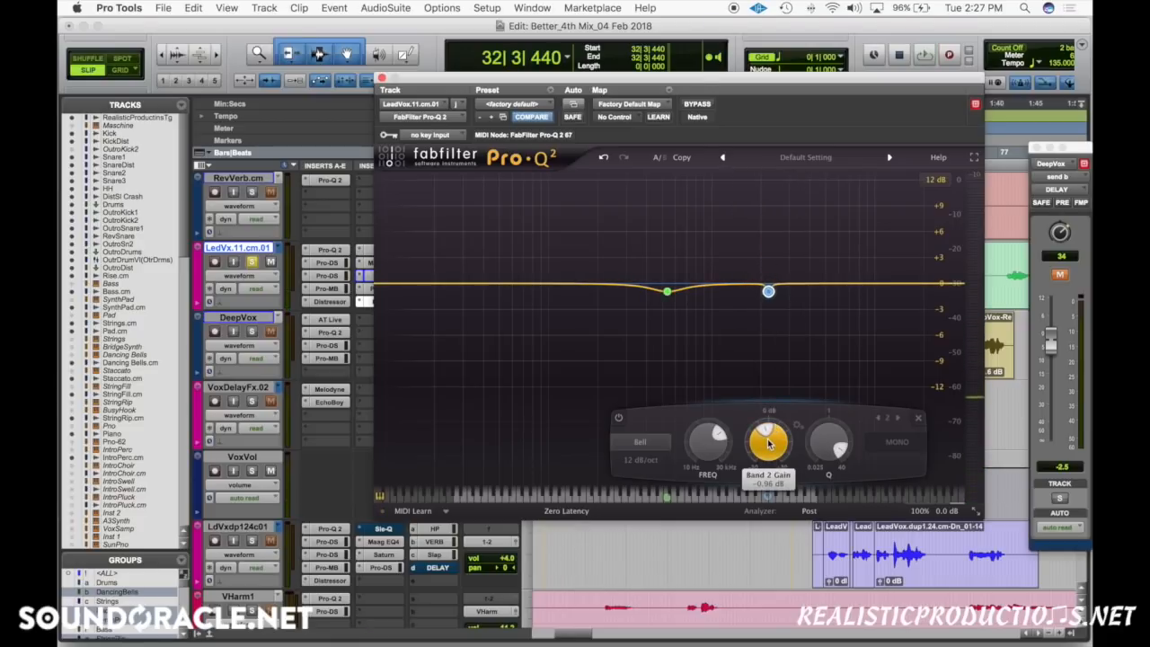
Step: Add a third bell band near 4.3 kHz with a boost of about 2 dB and Q 17.074, and set the display range to 6 dB
drag(816, 279, 818, 271)
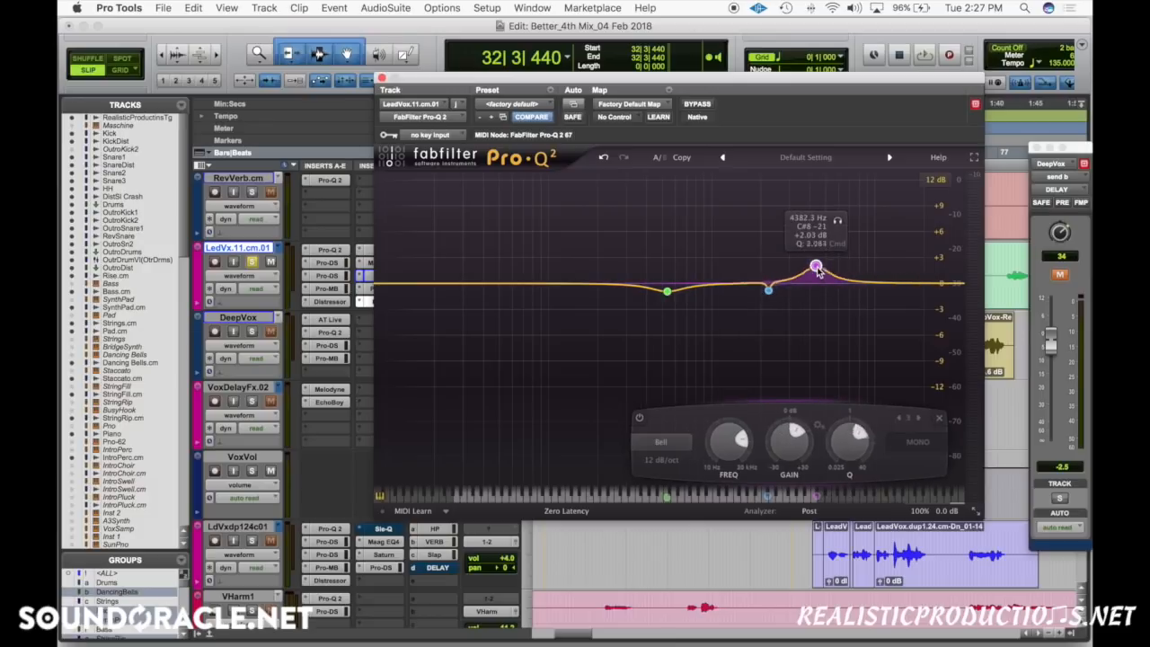
scroll(816, 272, up, 3)
click(935, 180)
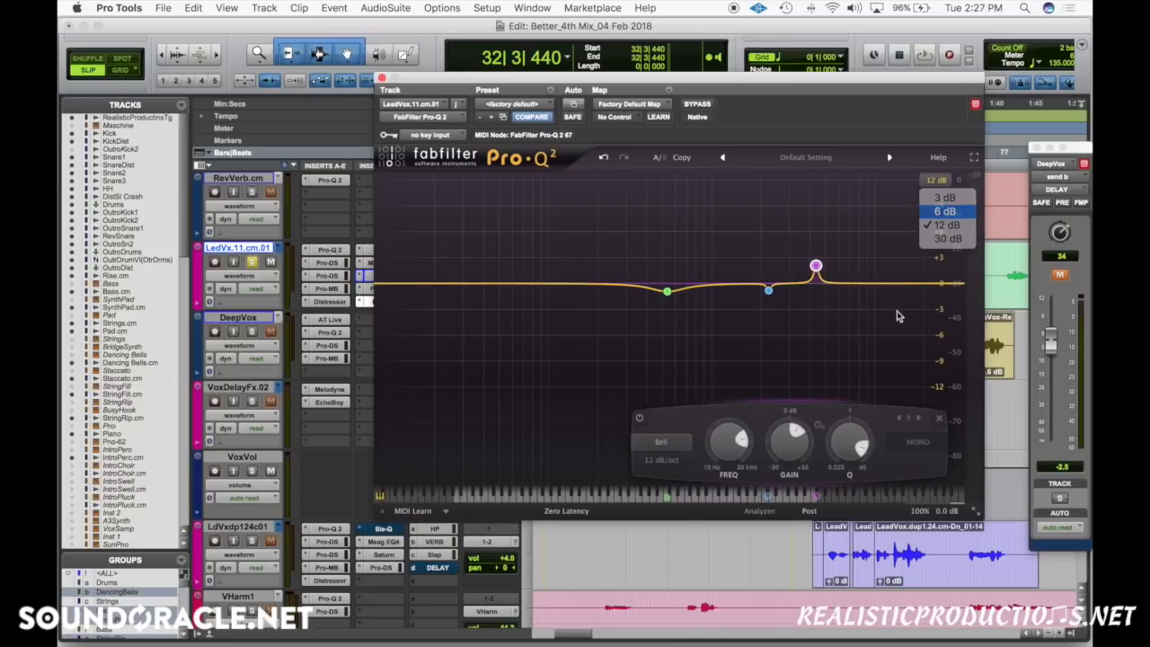
click(944, 211)
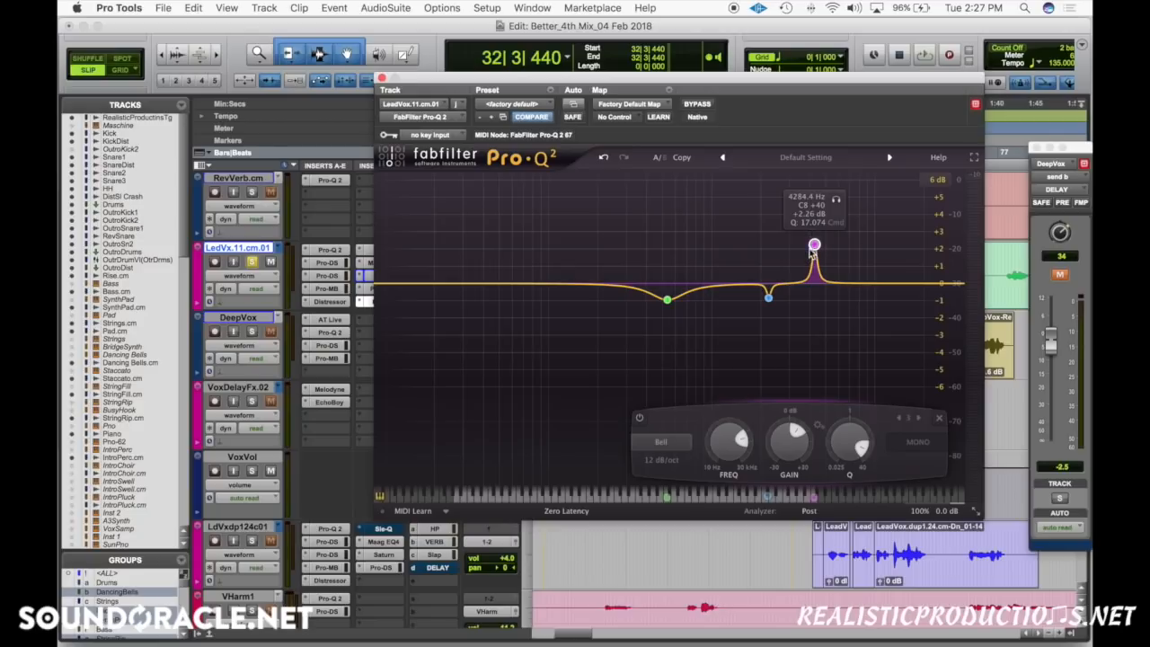
Step: Audition the third band during playback, move it to about 4063 Hz, turn its gain into a slight cut, and close the EQ
key(space)
drag(835, 205, 829, 212)
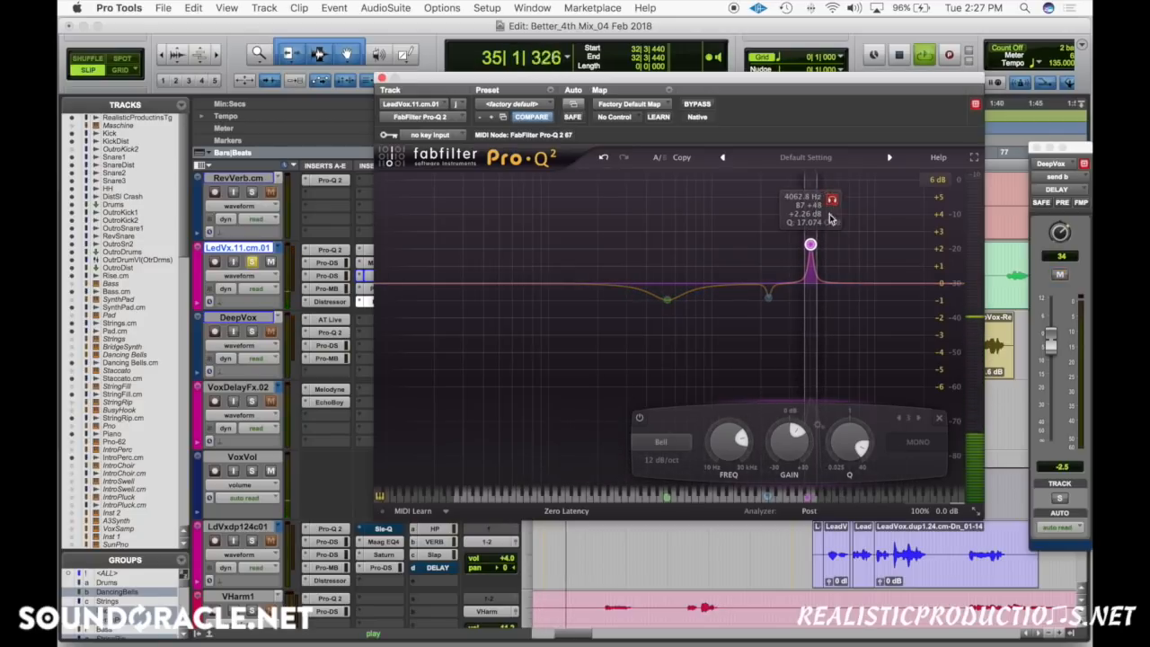
drag(789, 439, 792, 449)
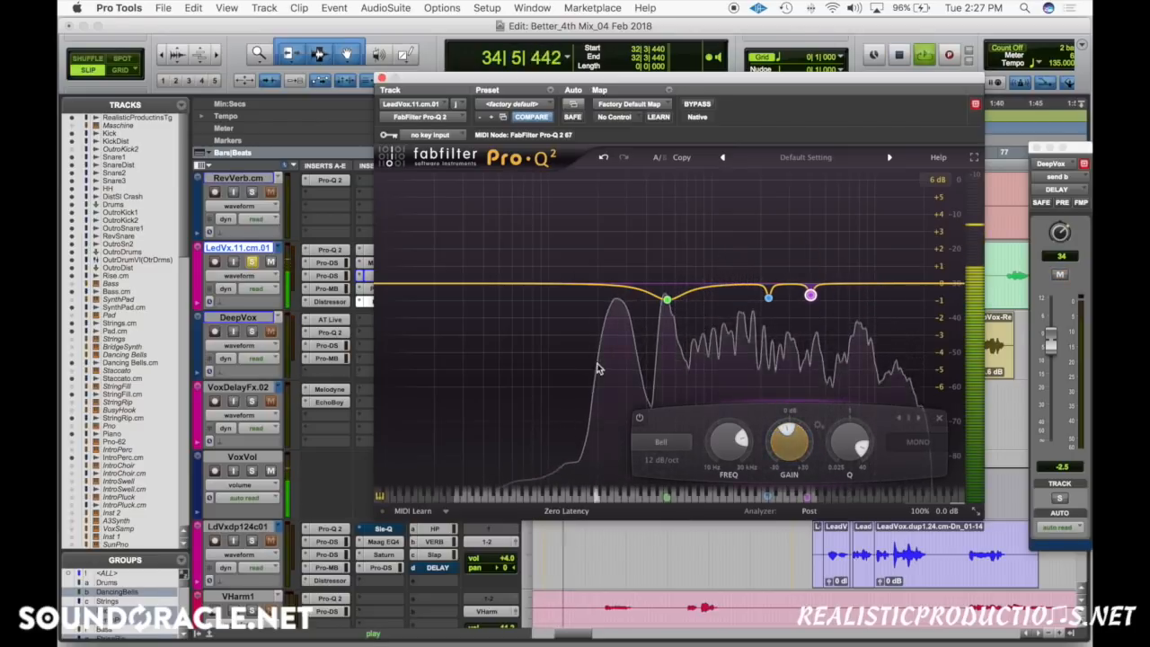
key(space)
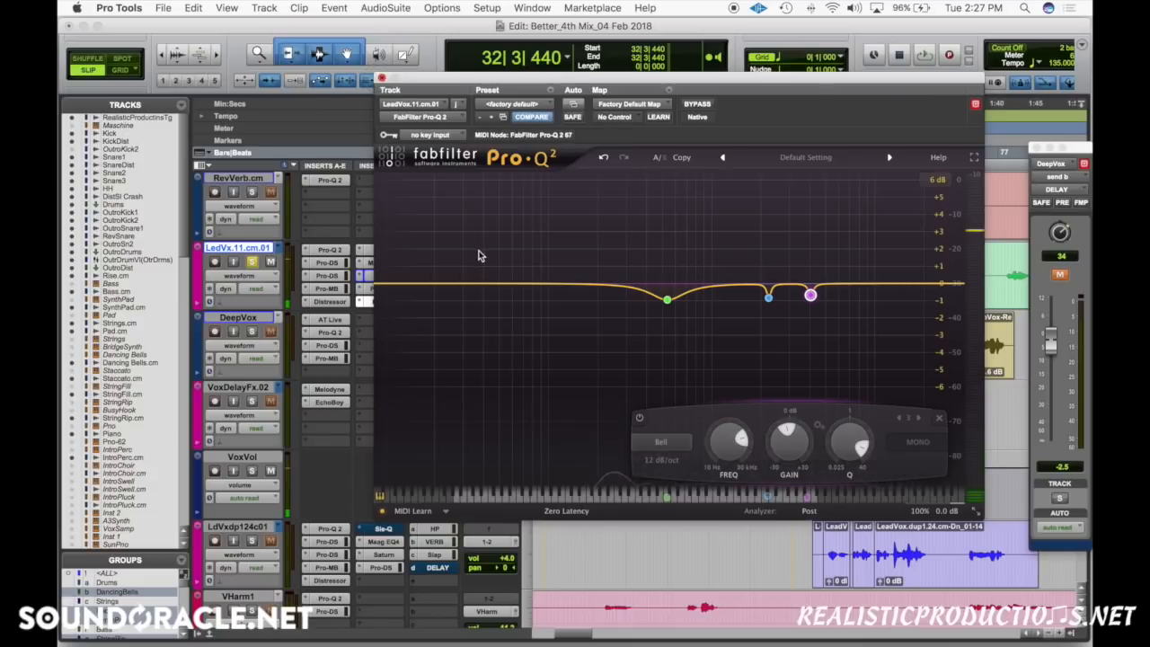
click(382, 78)
Step: Play the lead vocal from 32|3|440 while bypassing and re-enabling the Pro-Q 2 in insert J to compare the sound
key(space)
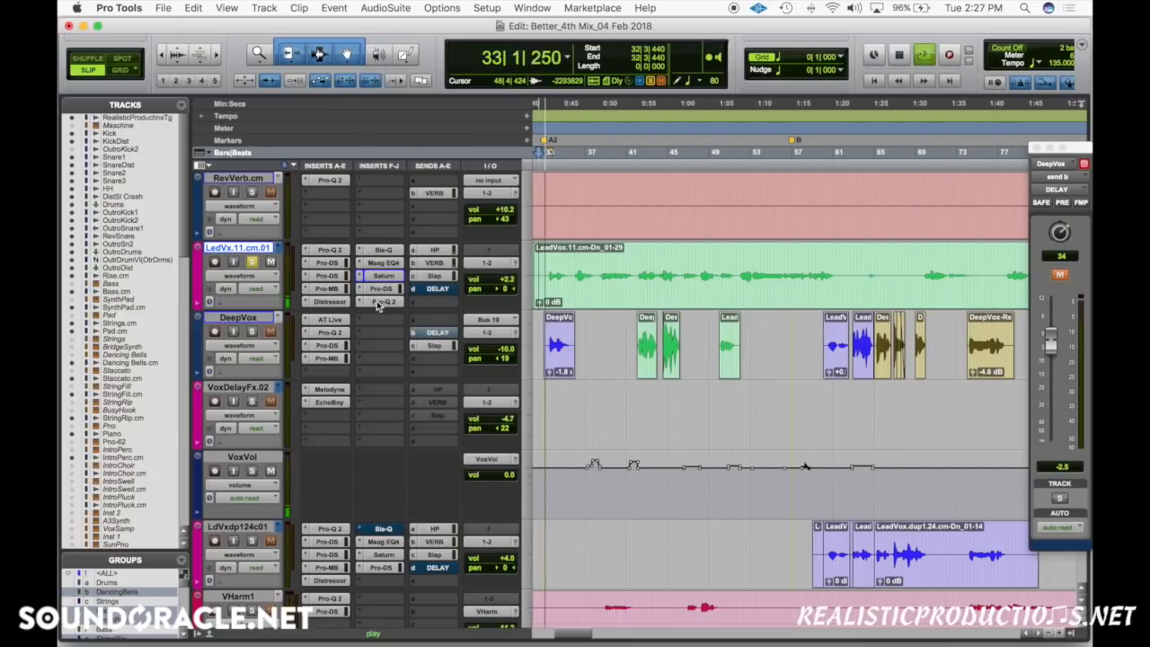
click(382, 303)
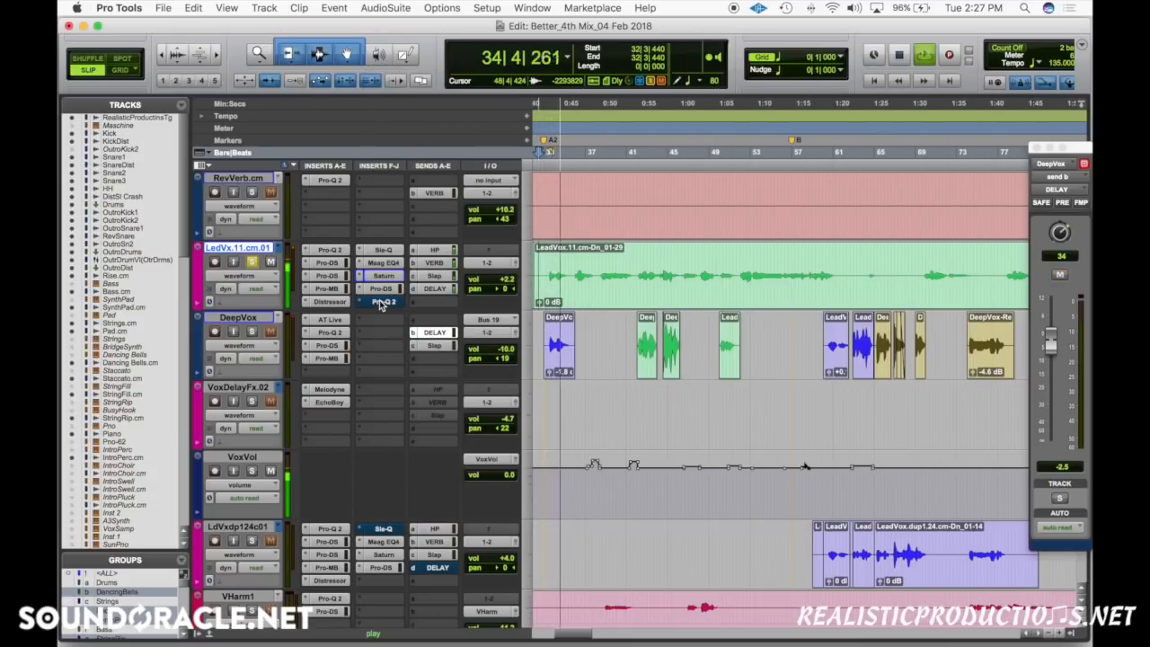
super+click(381, 306)
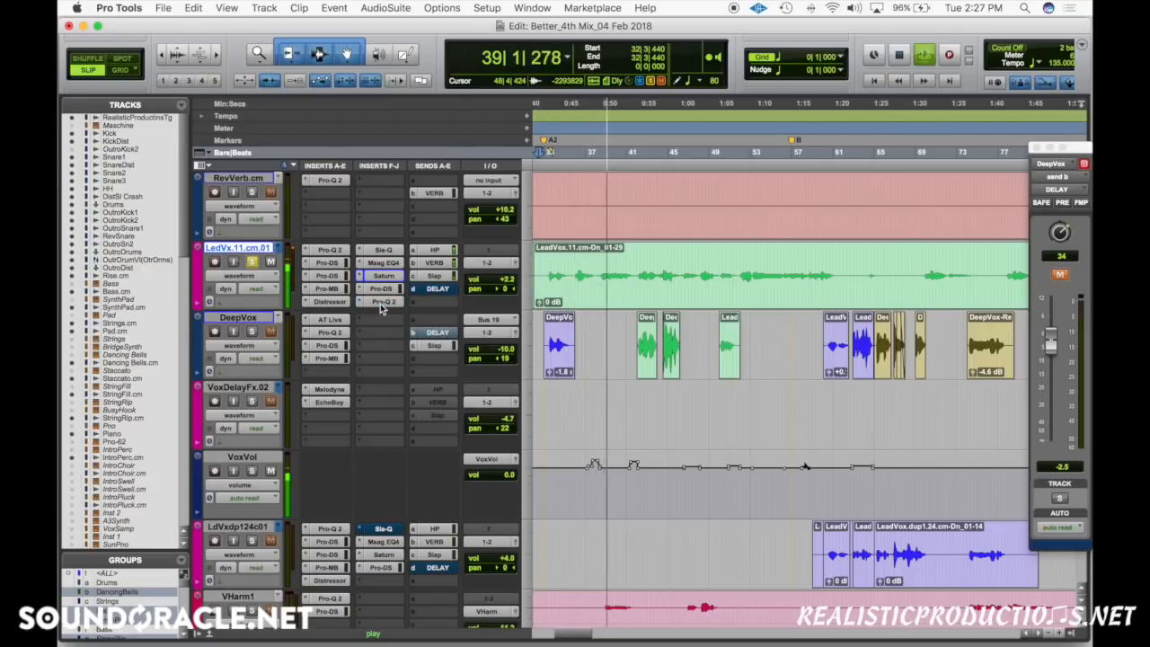
super+click(380, 303)
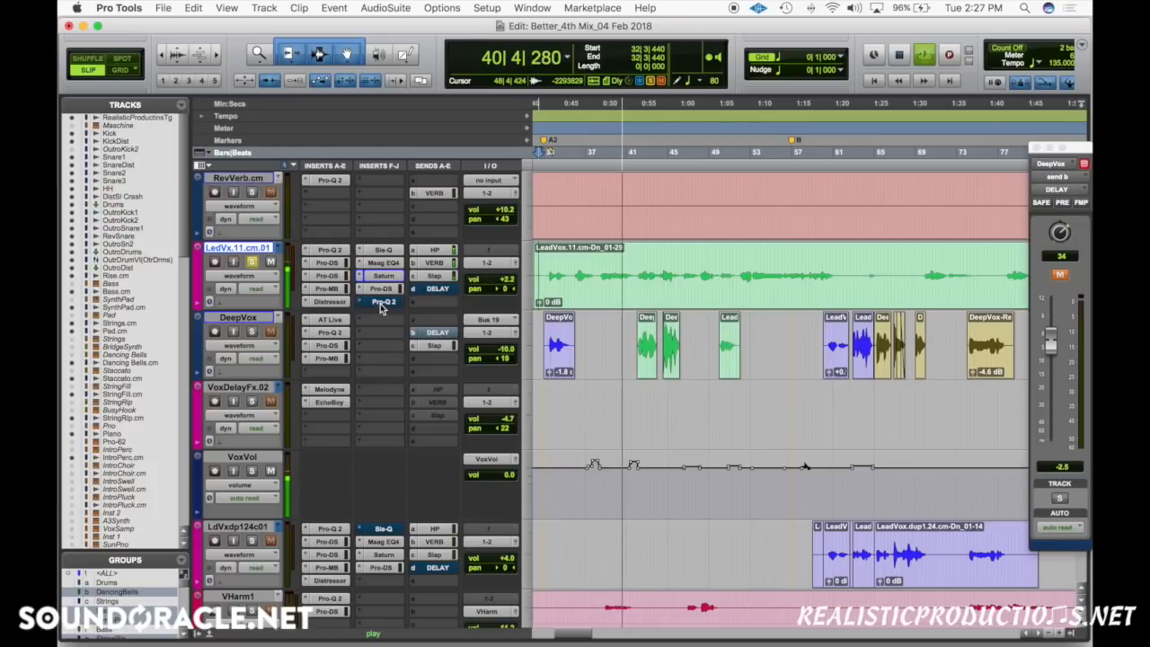
super+click(380, 303)
key(space)
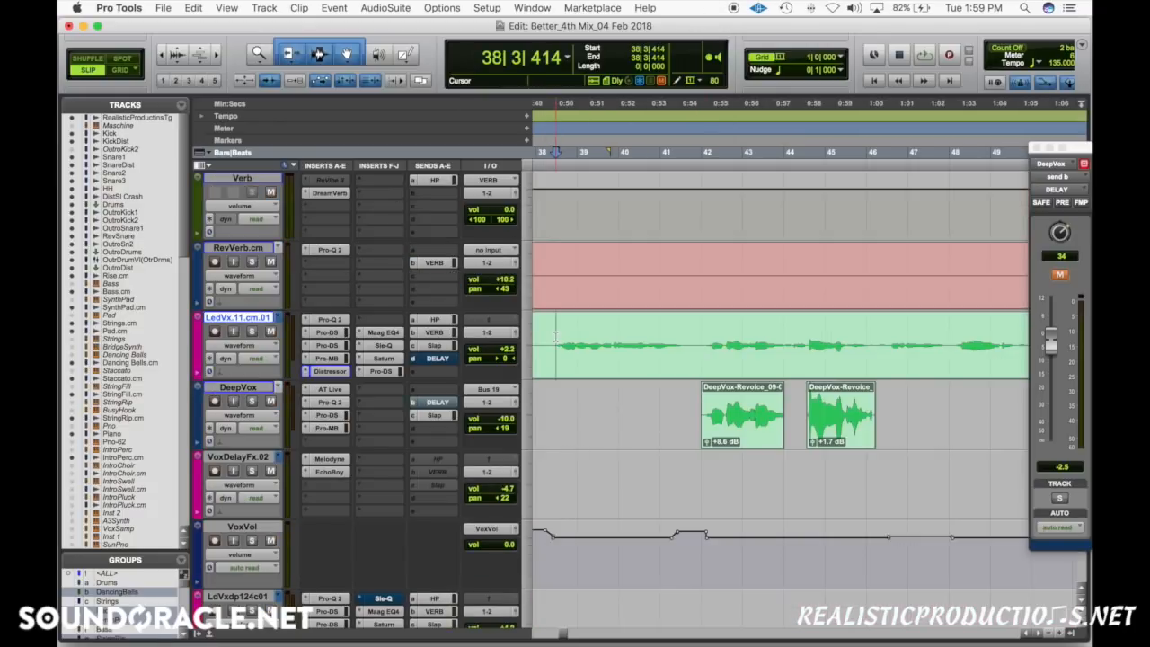
Step: Set the edit cursor to the kick hit at 39|1|000, solo the Kick and KickDist tracks, and play them together
scroll(555, 335, down, 15)
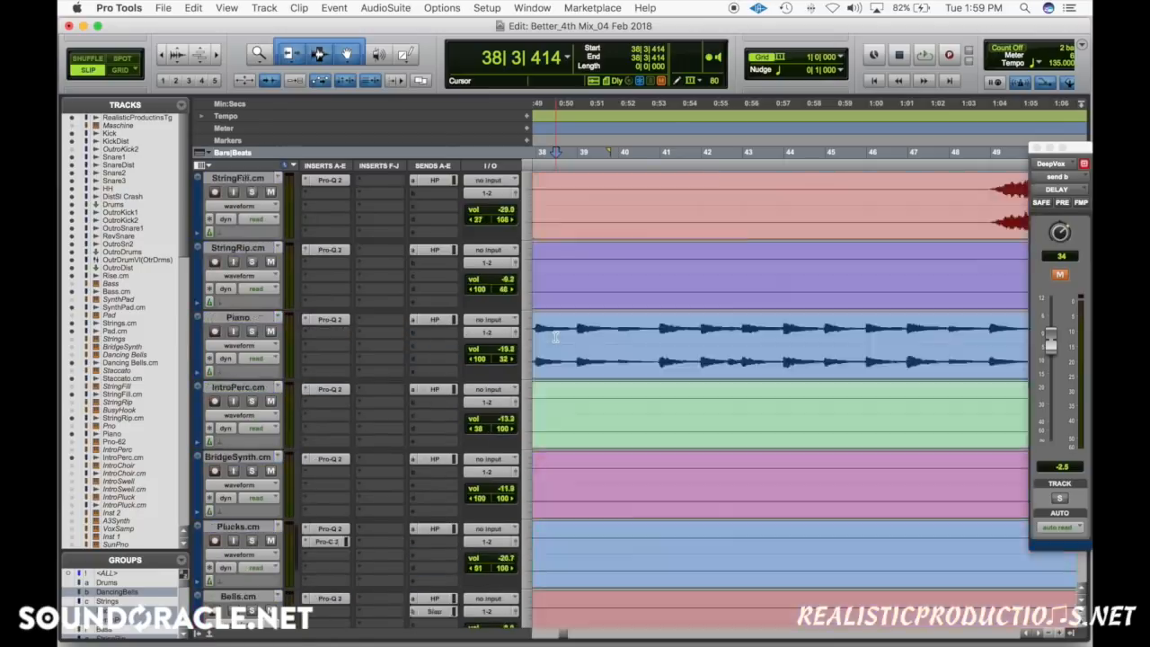
scroll(555, 335, up, 15)
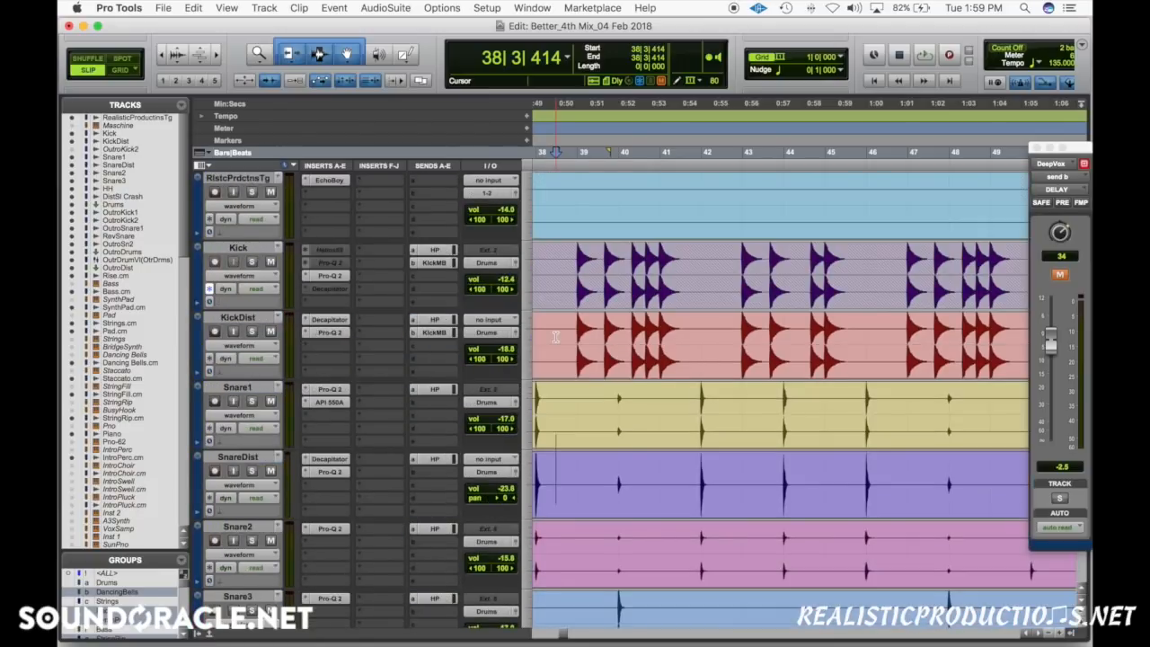
click(572, 321)
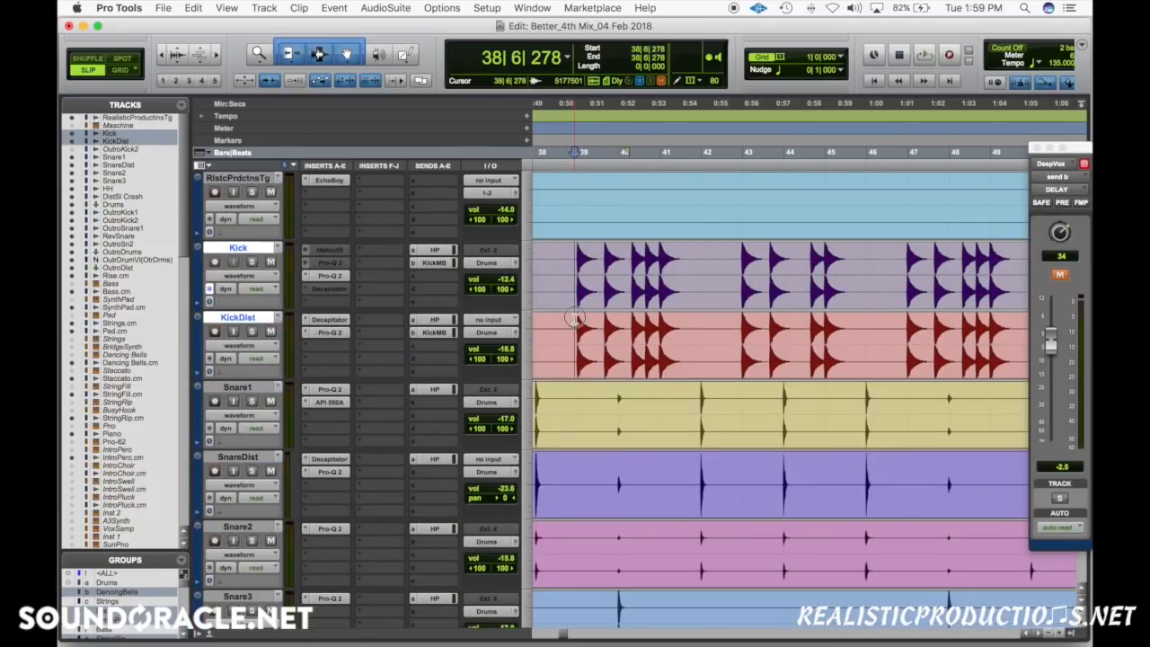
key(Tab)
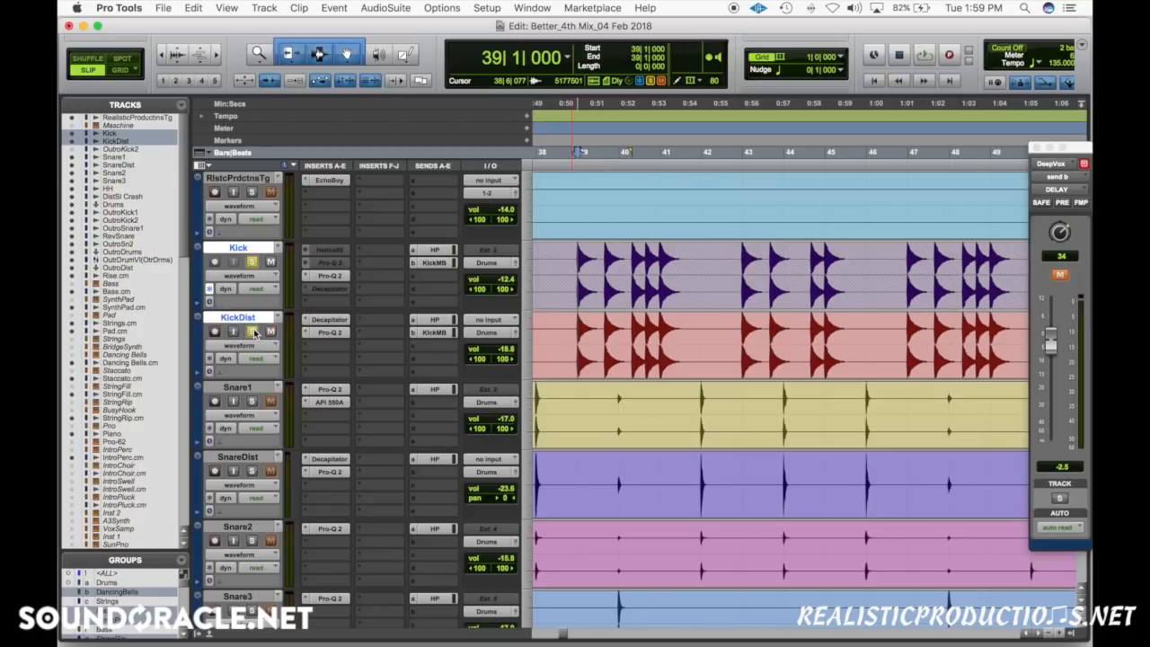
key(space)
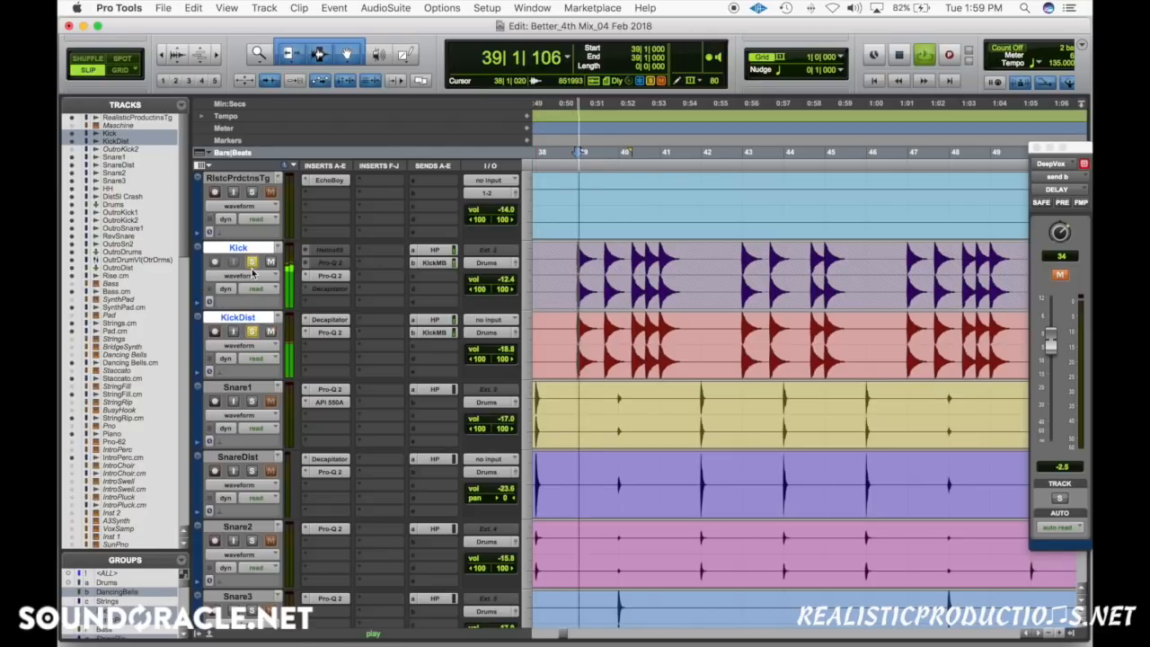
key(space)
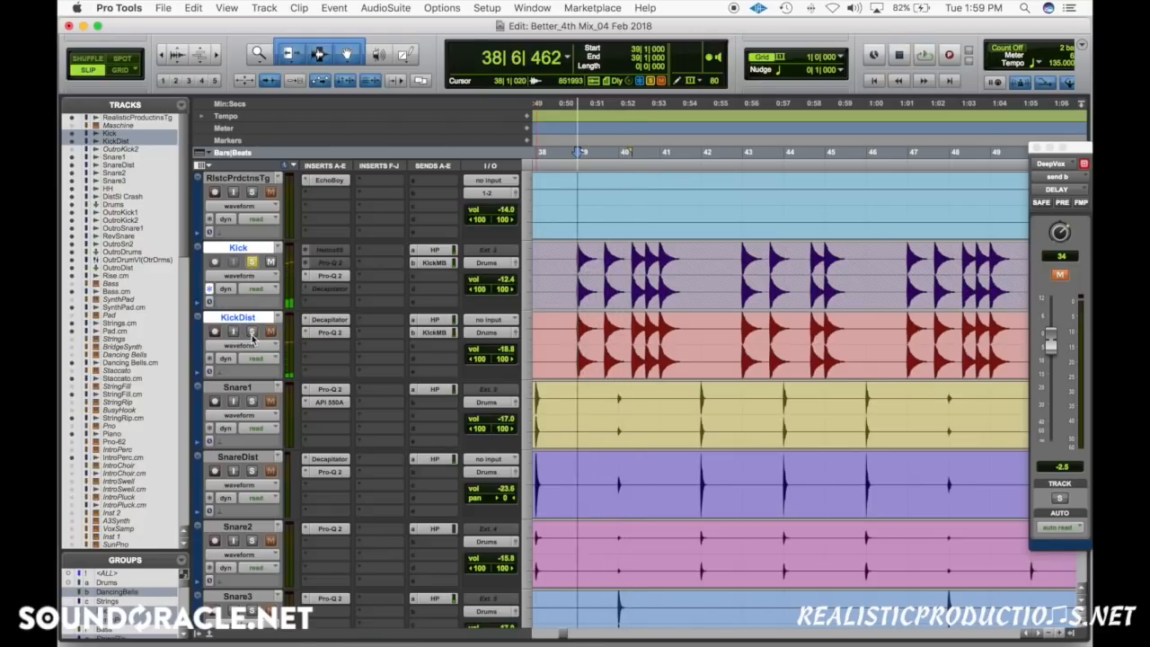
Step: Play the Kick and KickDist tracks one at a time in solo from 39|1|000 to compare their sound
key(space)
key(space)
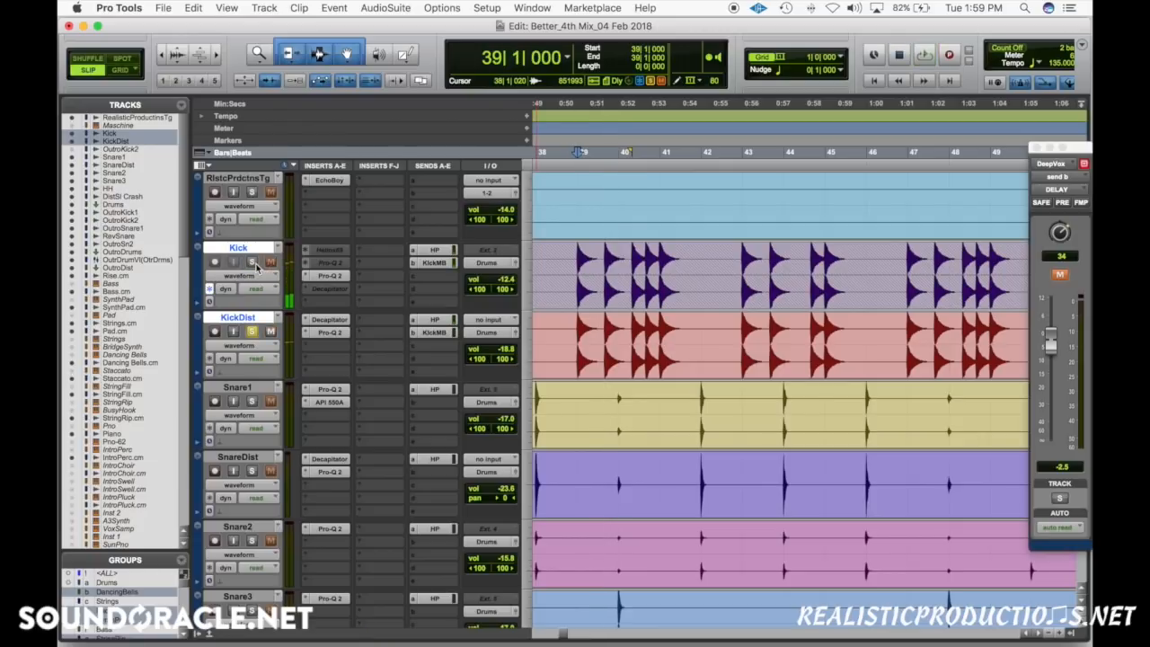
key(space)
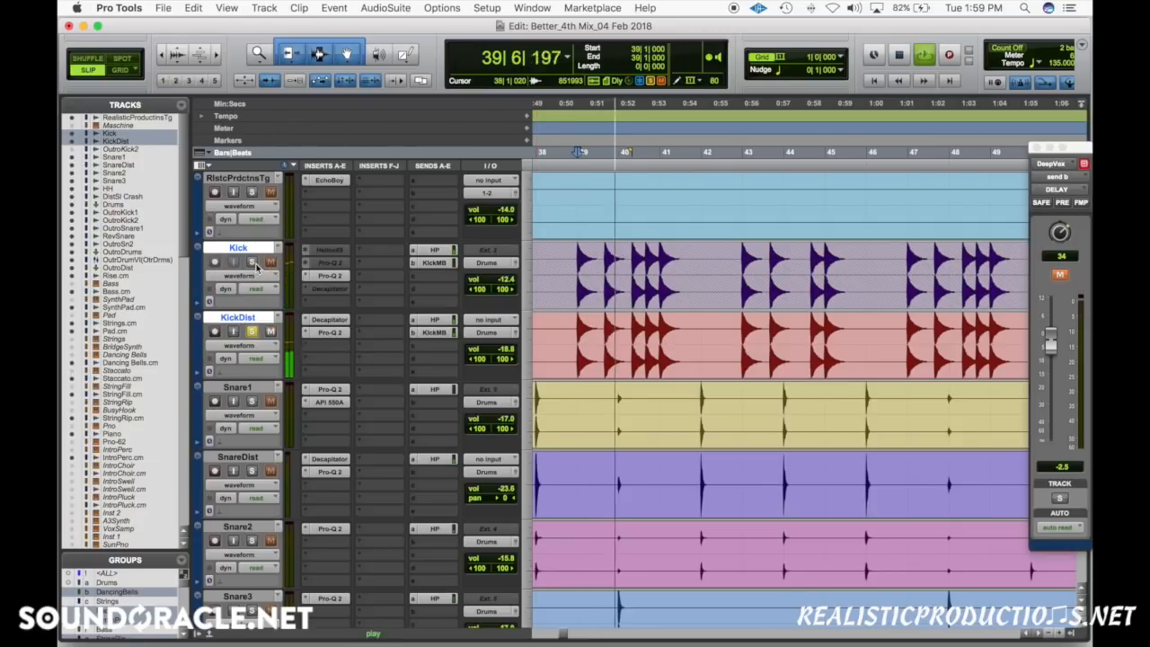
key(space)
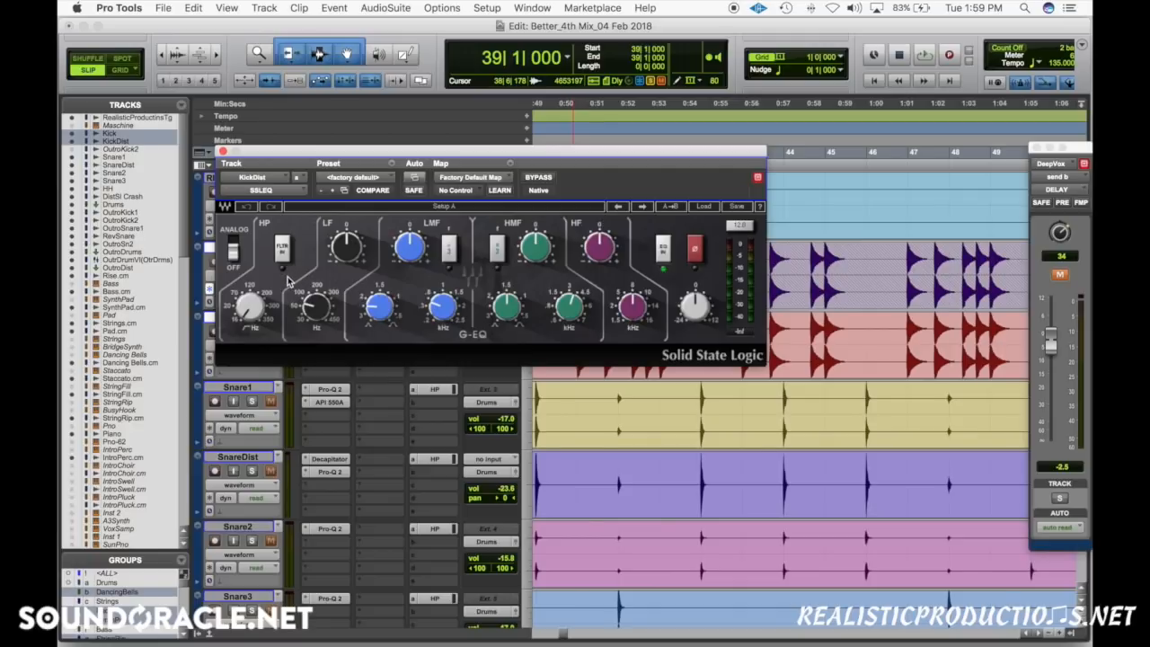
Step: Boost the low band of the SSLEQ on KickDist and adjust its frequency while playing the soloed track
drag(389, 158, 536, 107)
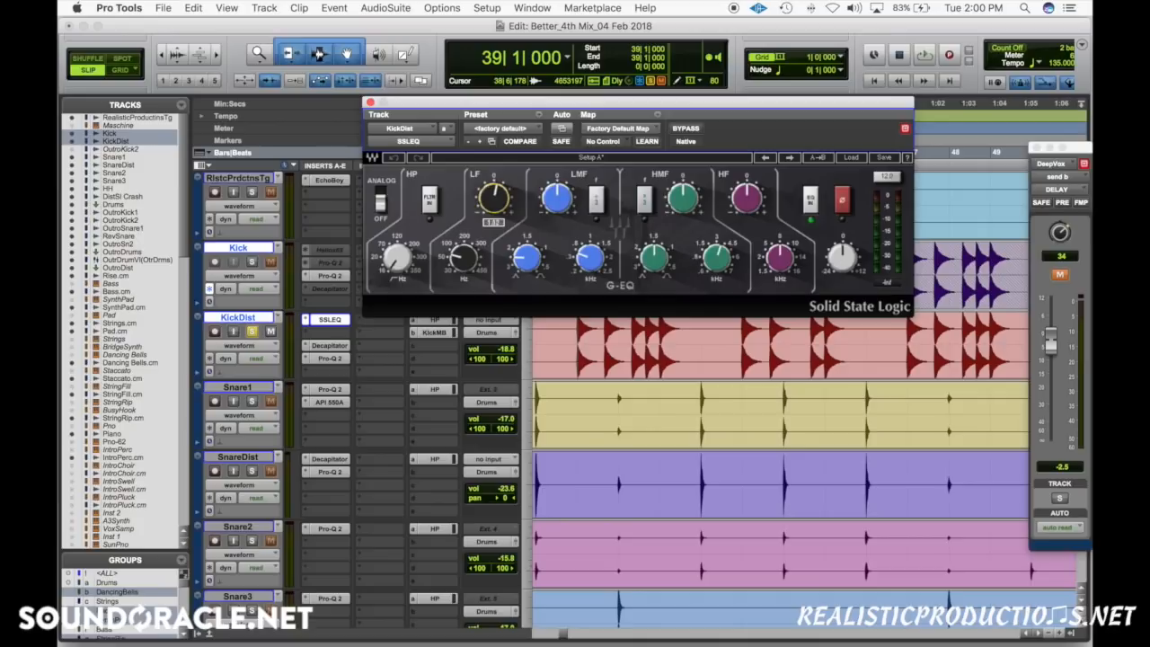
key(space)
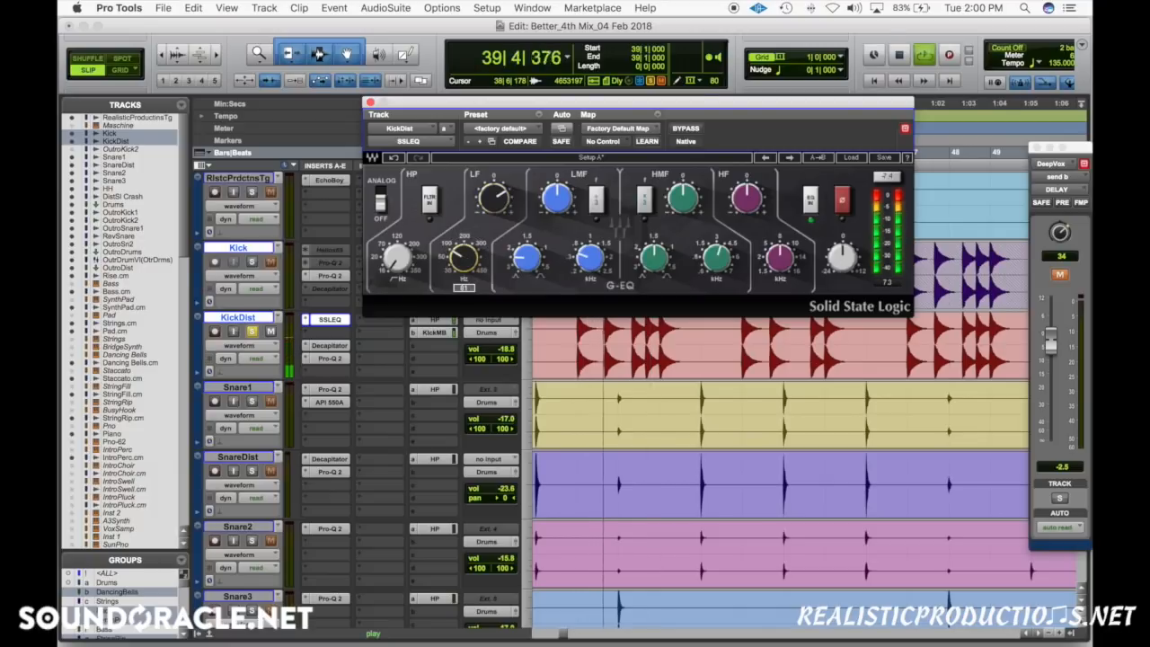
key(space)
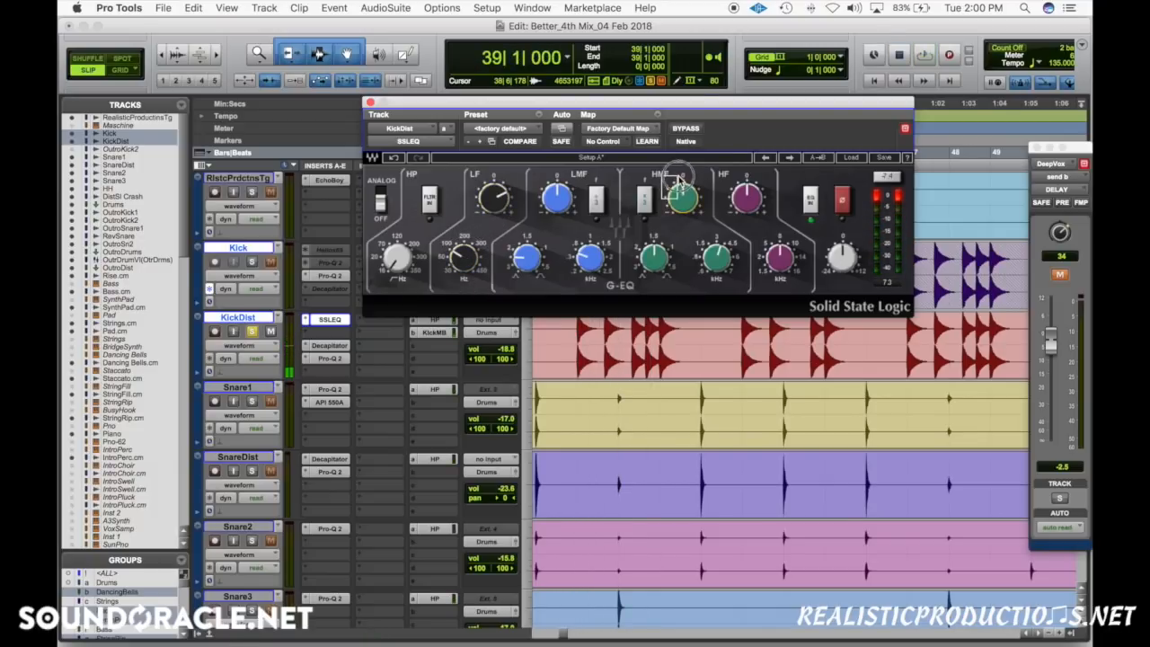
Step: Boost the SSLEQ's HMF band and tune its Q and frequency by ear during playback
key(space)
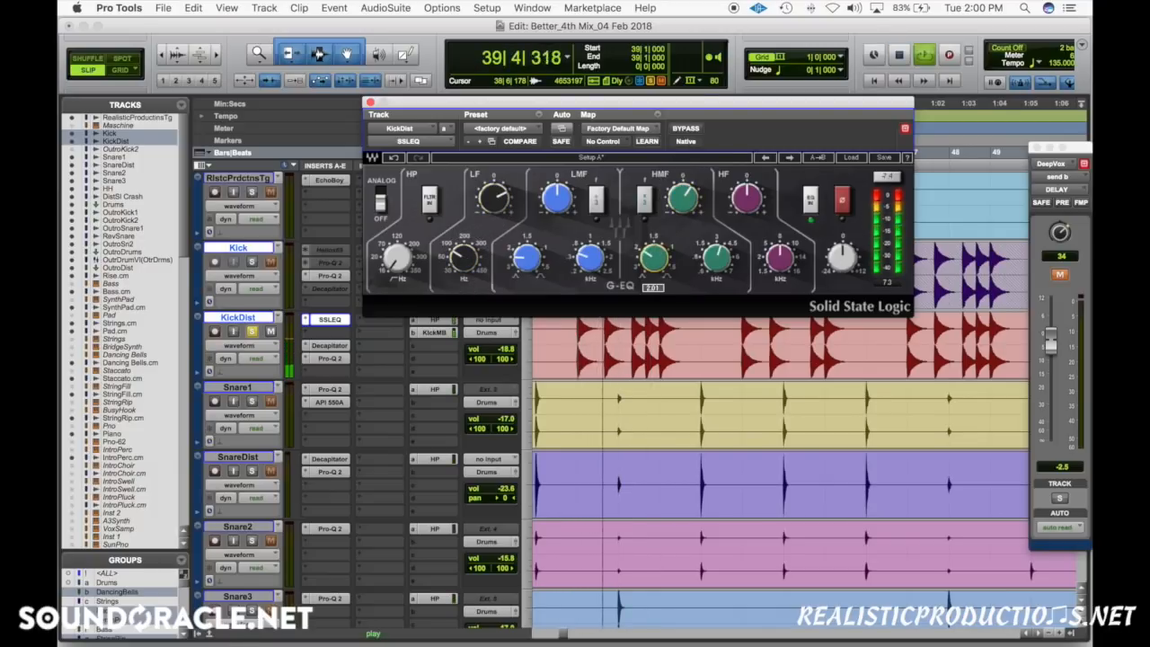
drag(717, 259, 718, 238)
drag(684, 200, 684, 191)
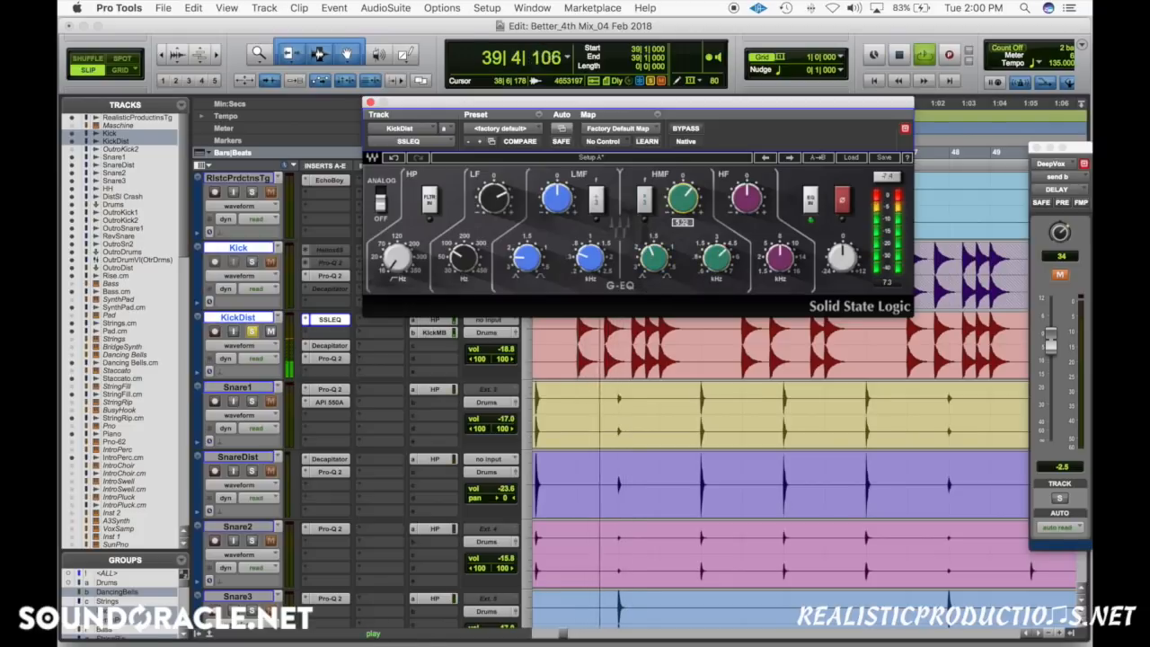
key(space)
drag(714, 258, 714, 251)
key(space)
drag(686, 200, 685, 190)
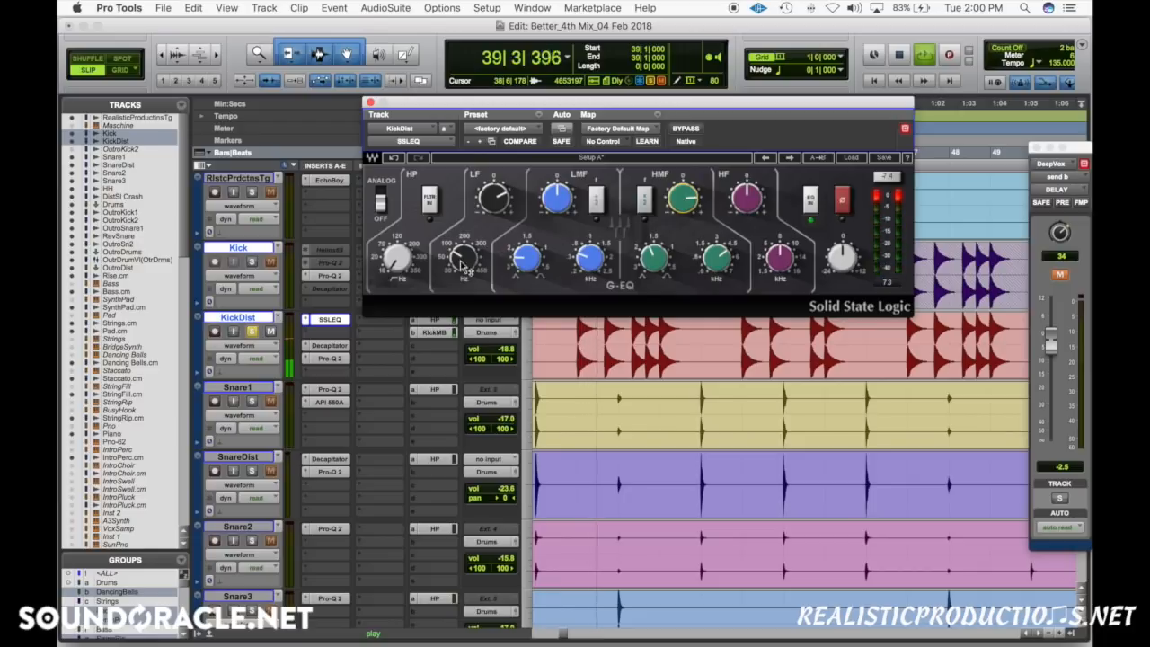
Step: Reduce the SSLEQ's LF boost, compare the sound with the EQ bypassed and active, and close the plug-in
drag(493, 199, 493, 190)
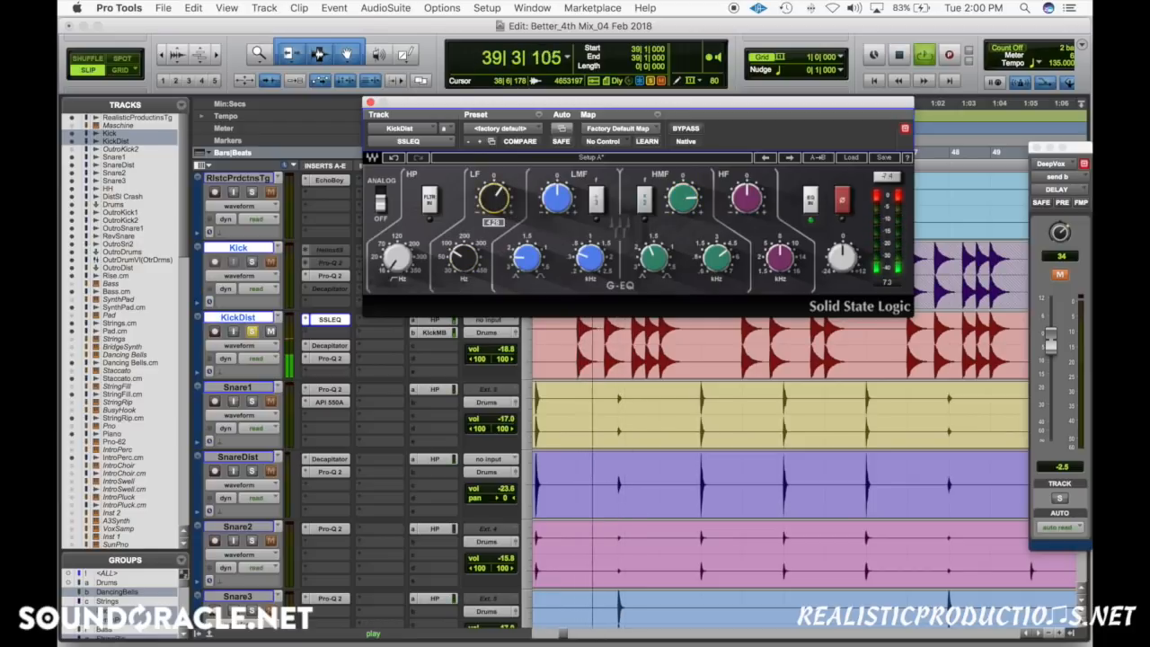
click(686, 130)
click(685, 135)
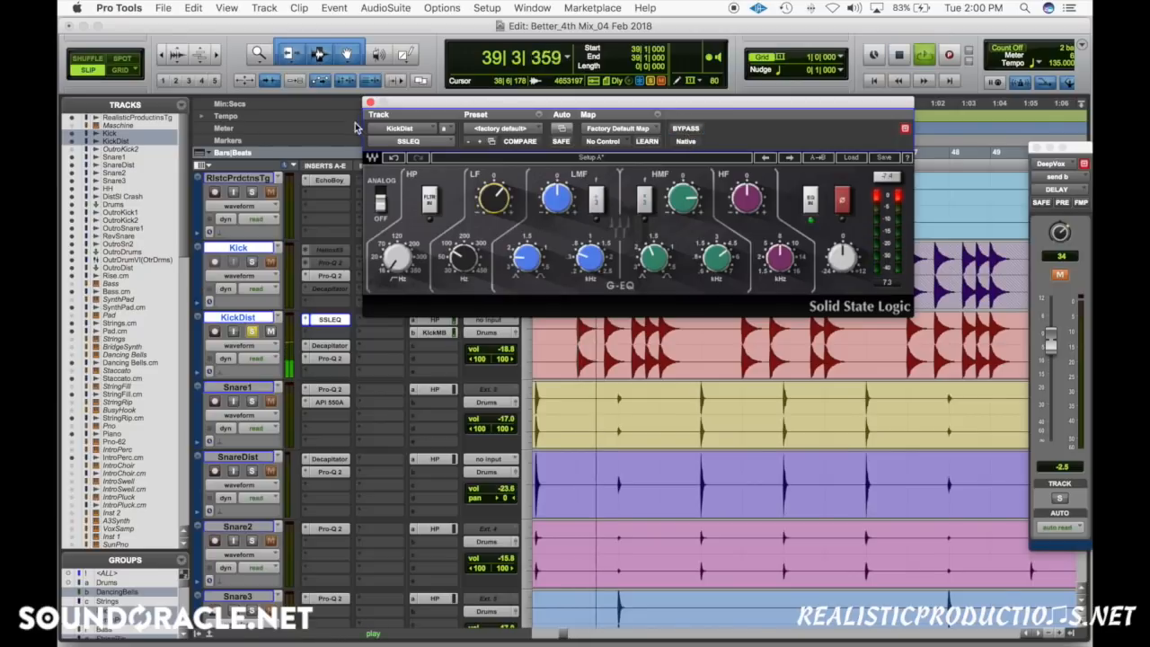
key(space)
click(370, 104)
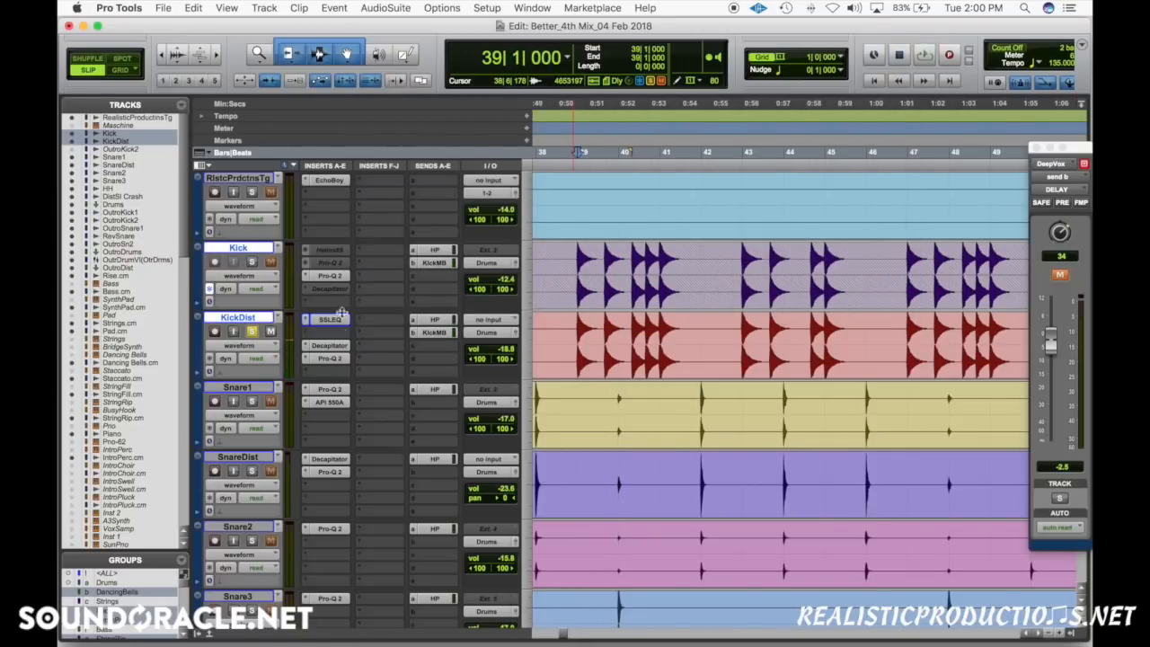
Step: Insert FabFilter Pro-C 2 after the SSLEQ on KickDist and set its style to Punch
click(334, 333)
click(395, 374)
click(577, 409)
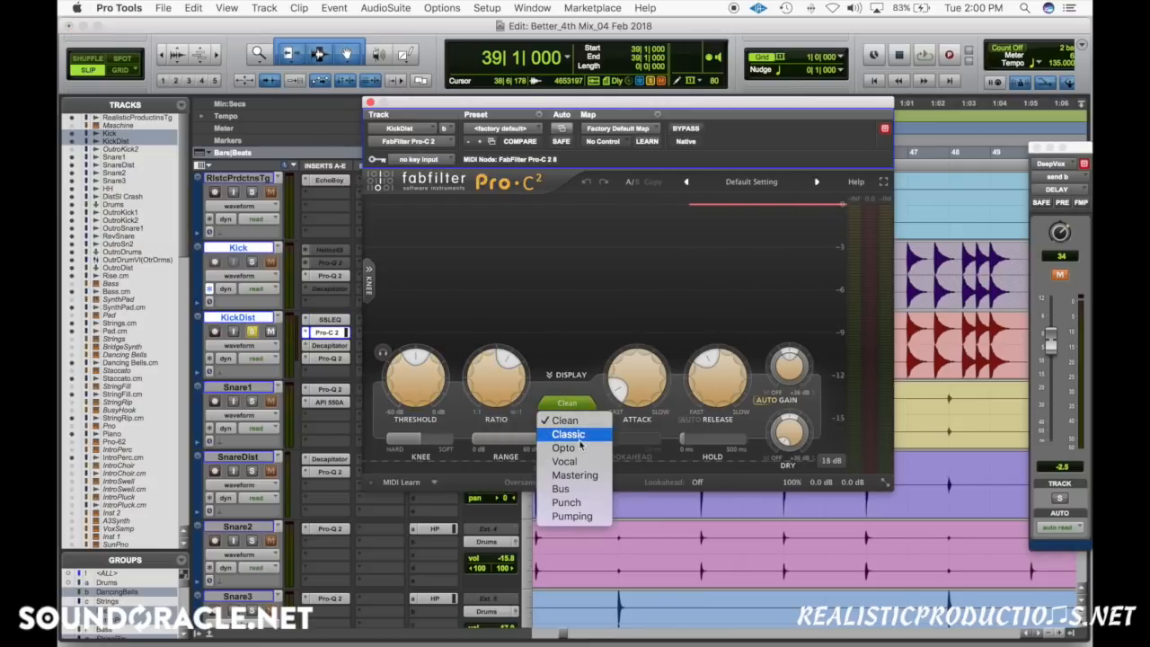
click(574, 504)
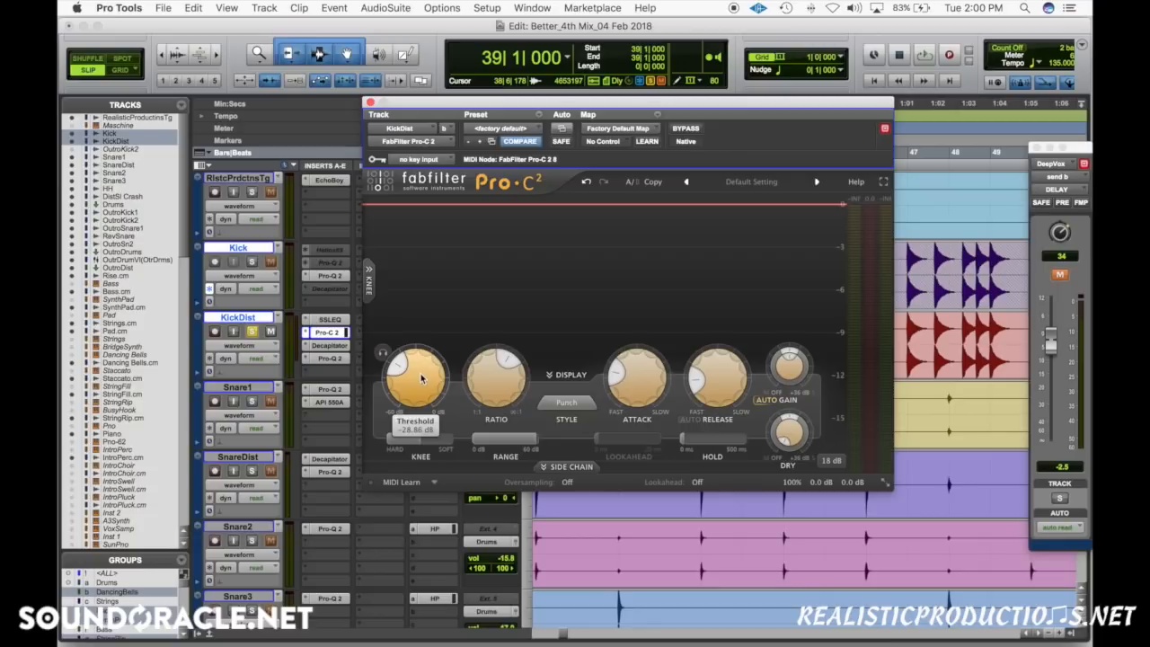
Step: Adjust the Pro-C 2's threshold, ratio and release by ear during playback, and move its window clear of the inserts
key(space)
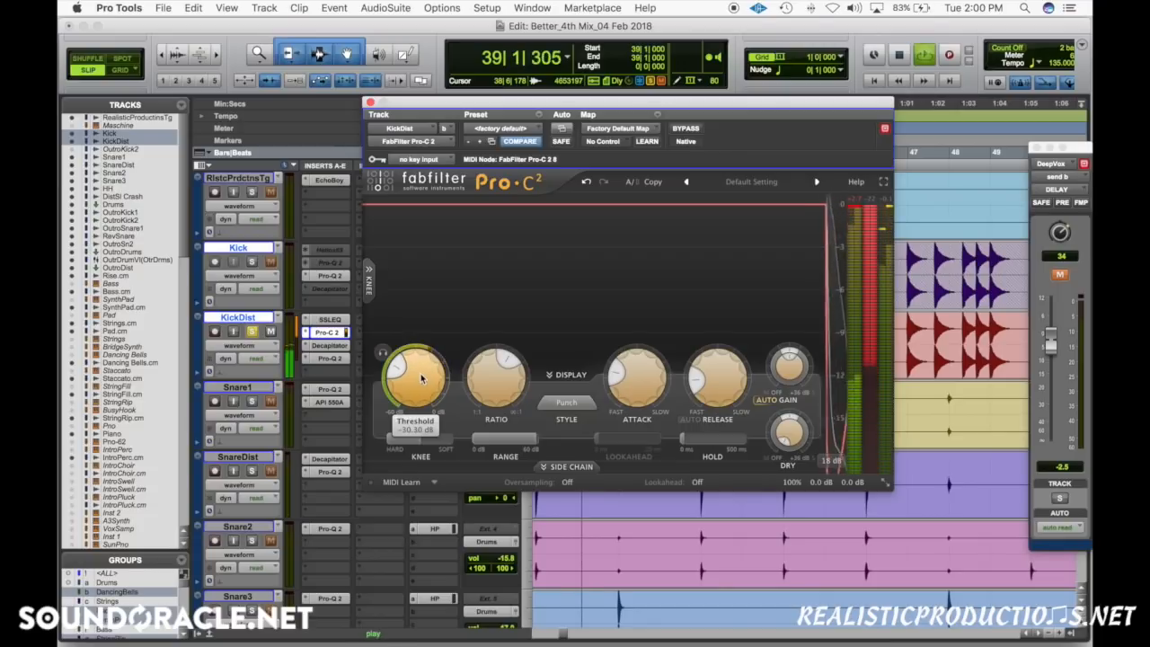
scroll(421, 378, up, 5)
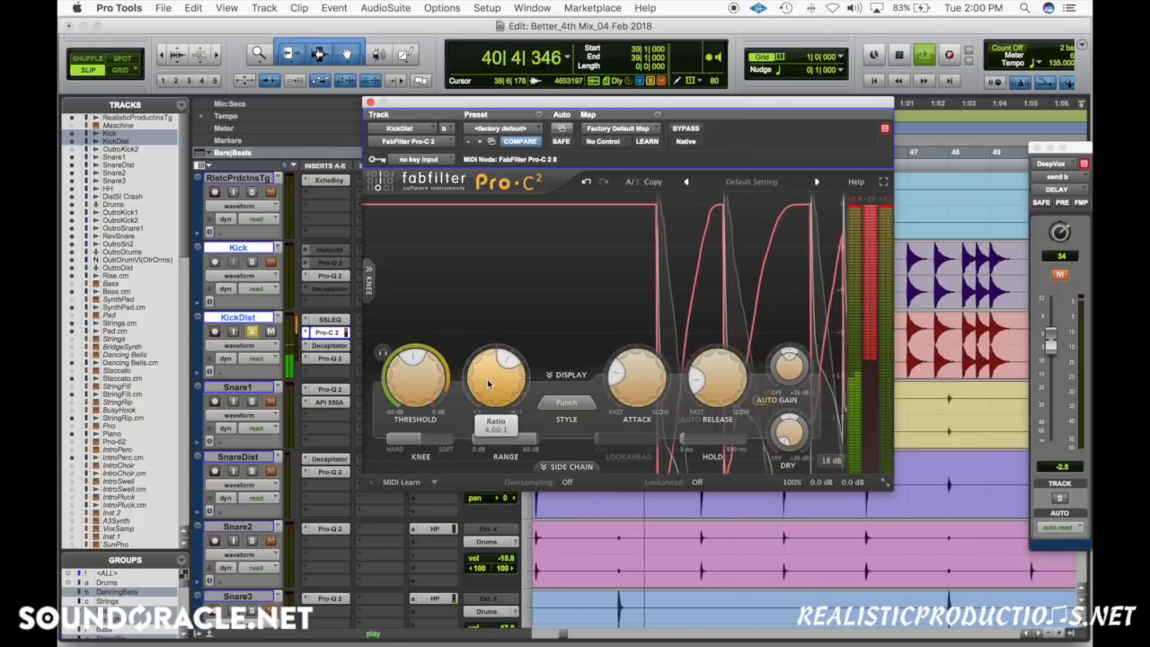
scroll(488, 384, down, 3)
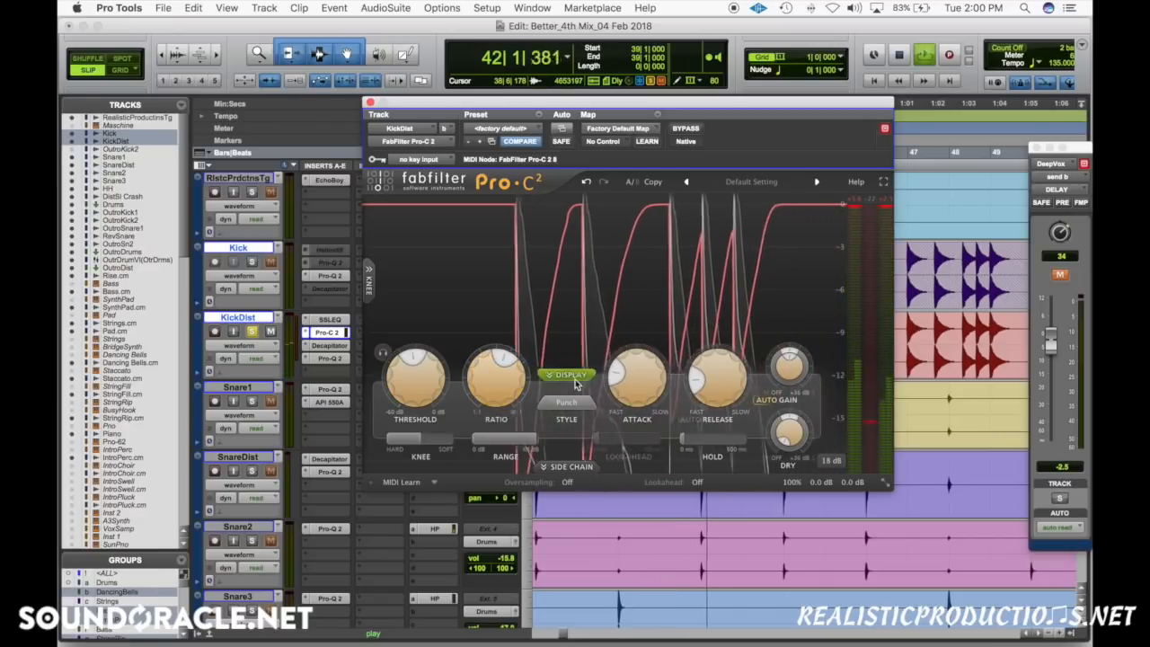
mouse_move(634, 388)
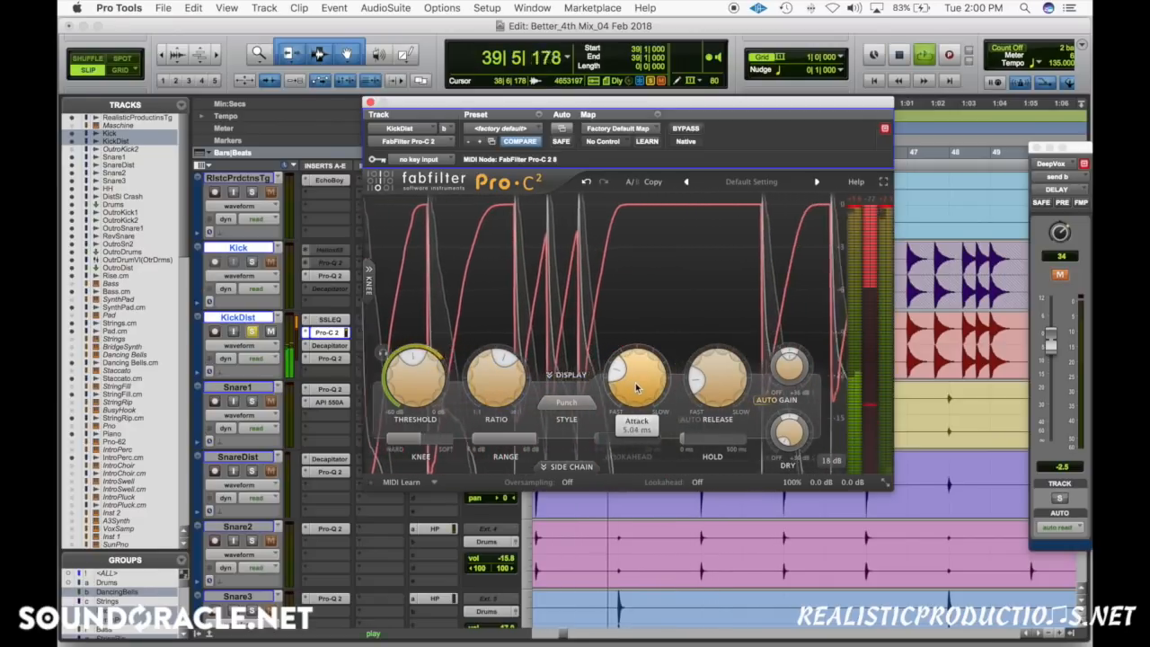
mouse_move(715, 389)
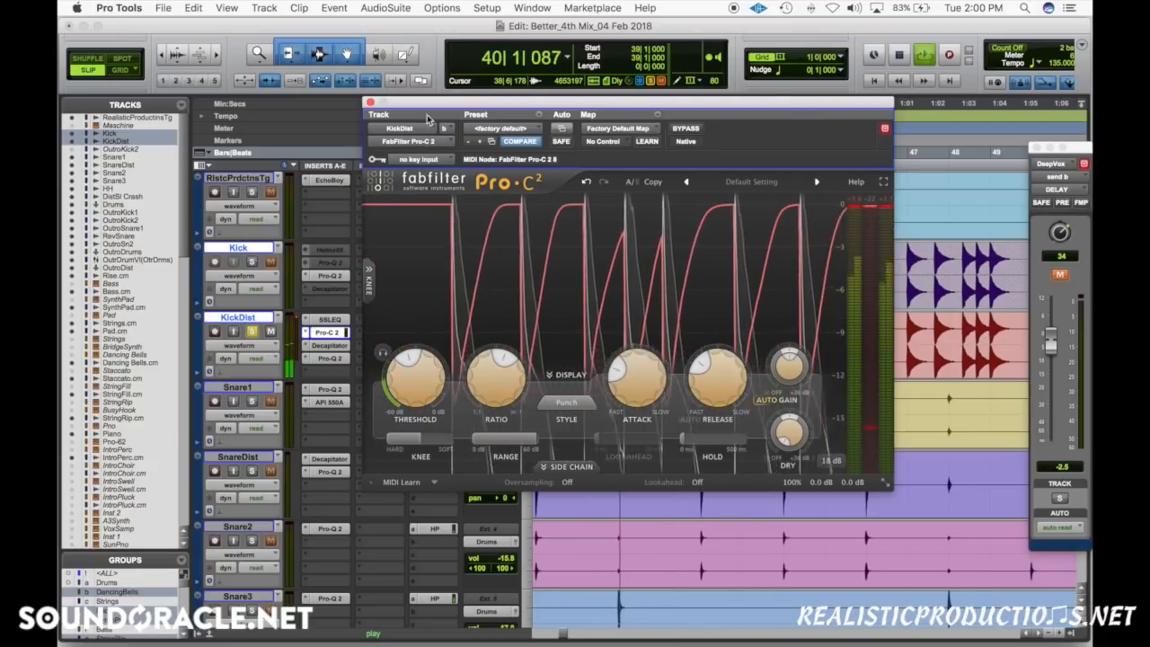
drag(426, 103, 624, 76)
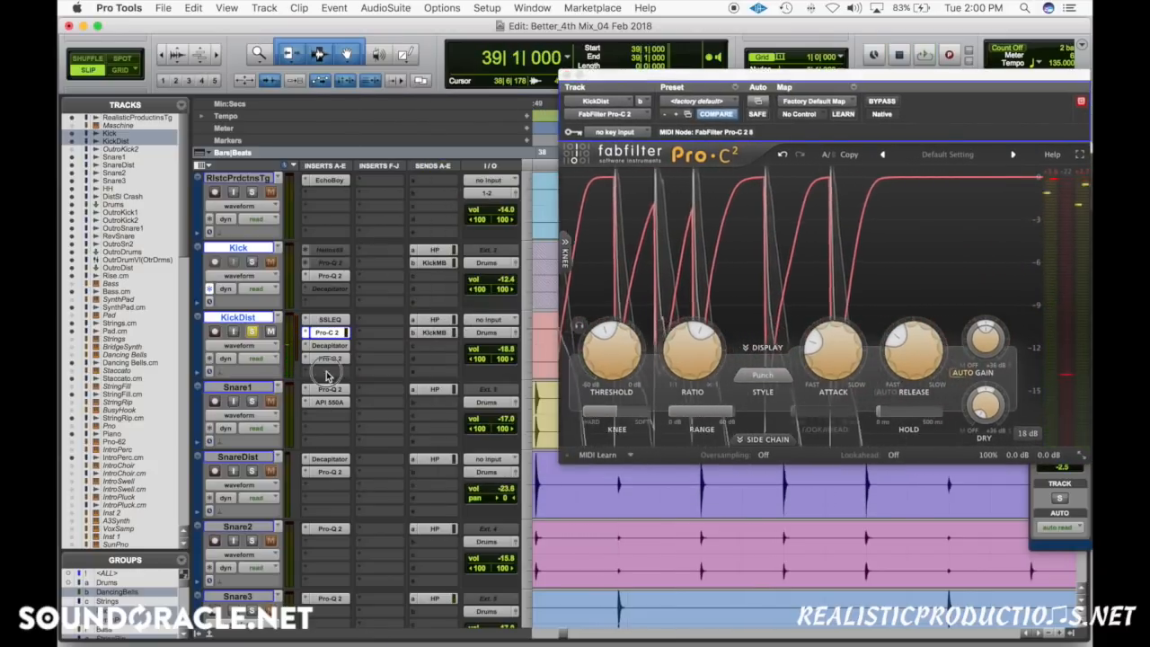
Step: Move KickDist's Decapitator and Pro-Q 2 down one slot, and audition the SSLEQ after and before the Pro-C 2
drag(334, 361, 333, 358)
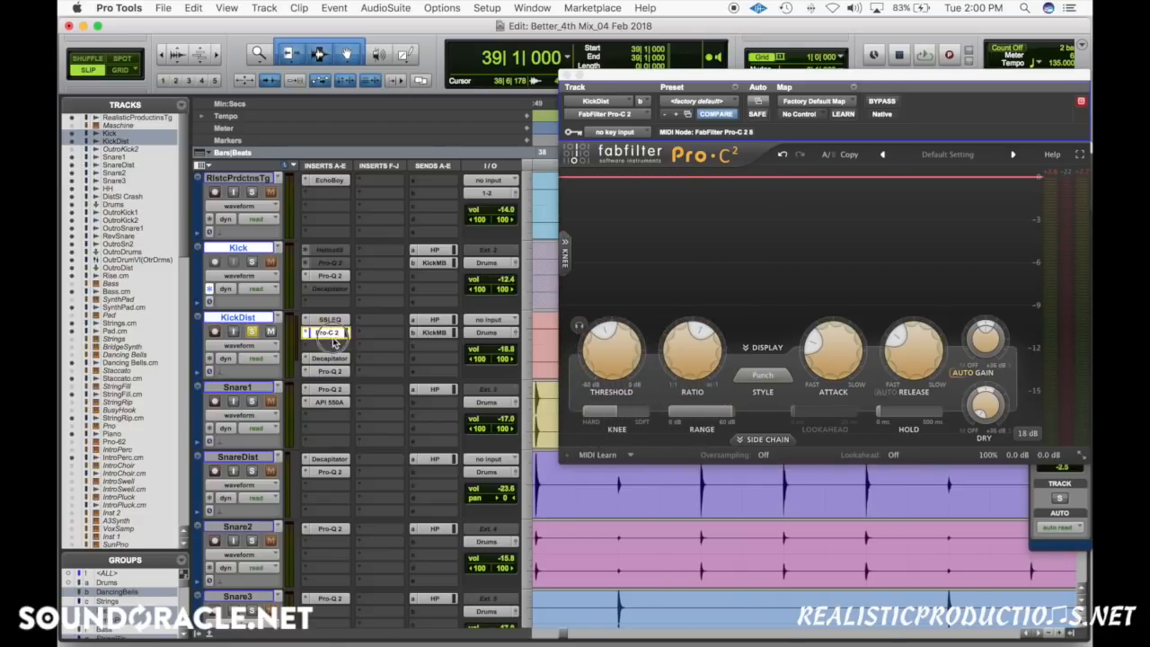
key(space)
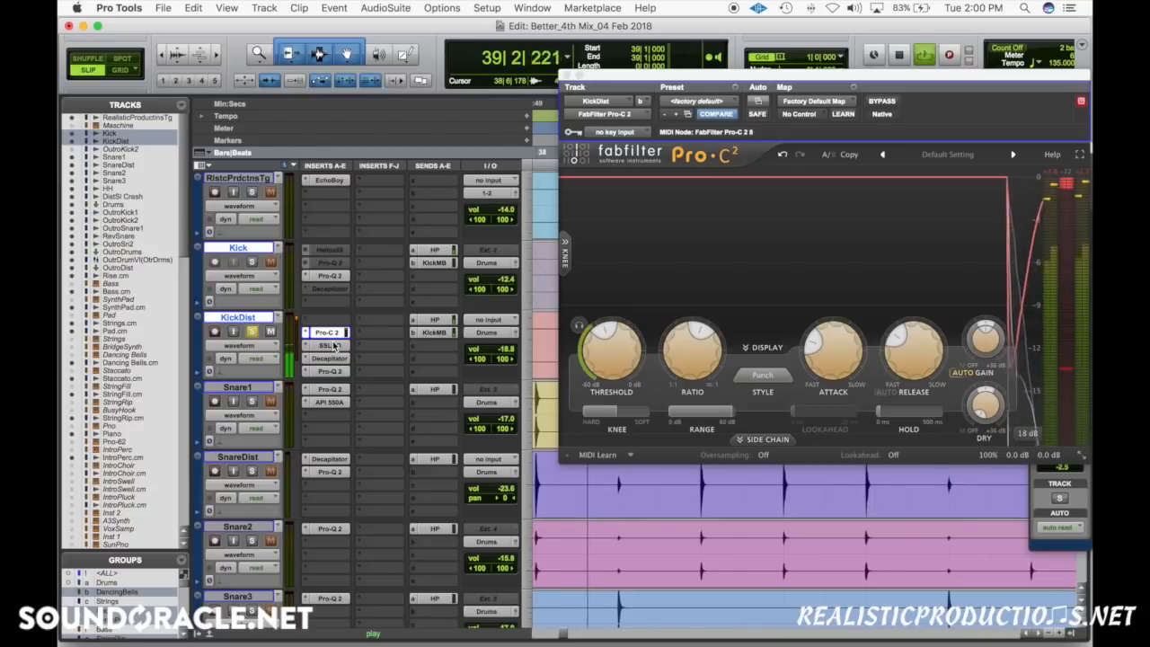
drag(334, 346, 335, 324)
key(space)
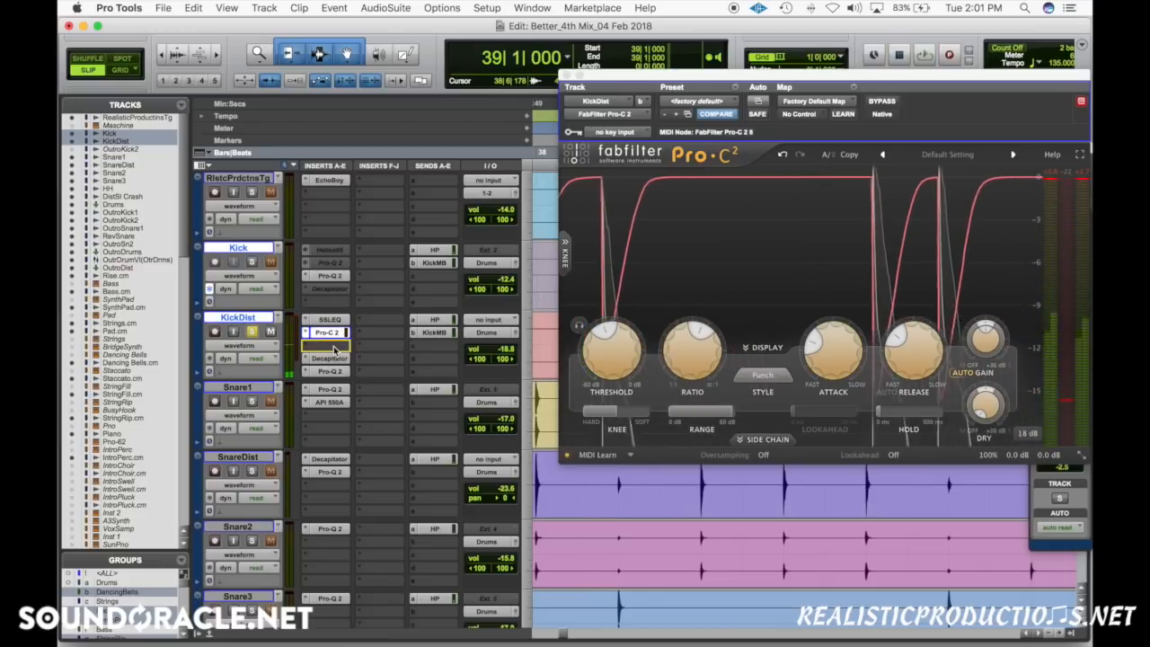
mouse_move(334, 325)
mouse_down()
mouse_move(335, 350)
mouse_move(328, 321)
mouse_up()
key(space)
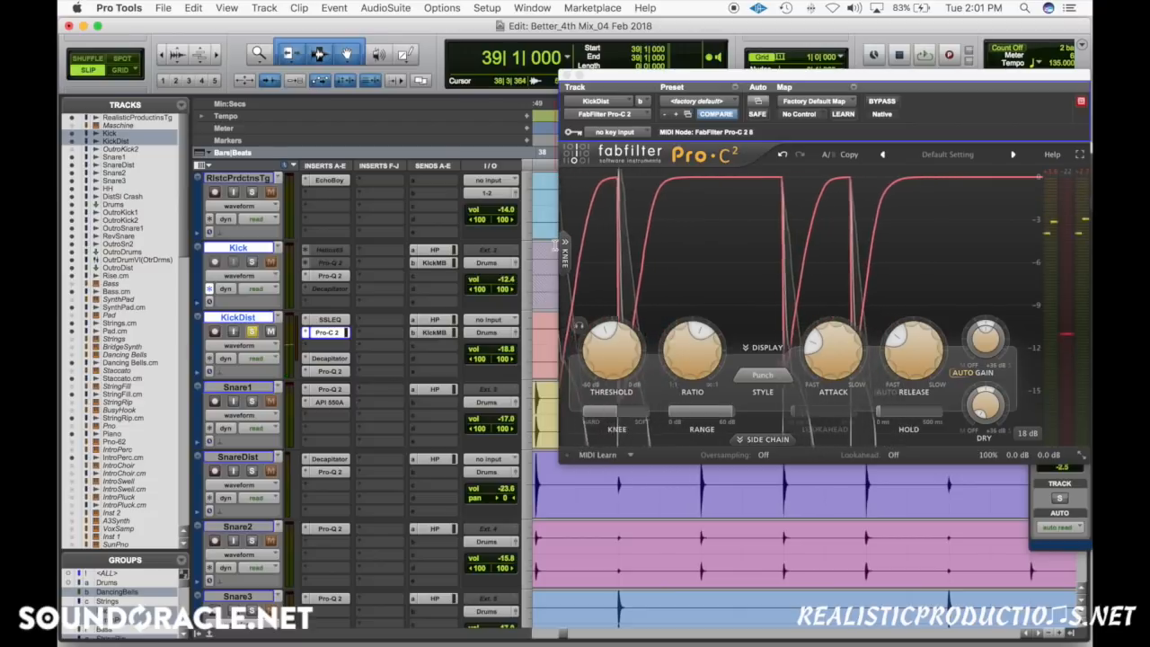
Step: Solo Kick together with KickDist, close the Pro-C 2, and compare the kick with and without KickDist during playback
key(space)
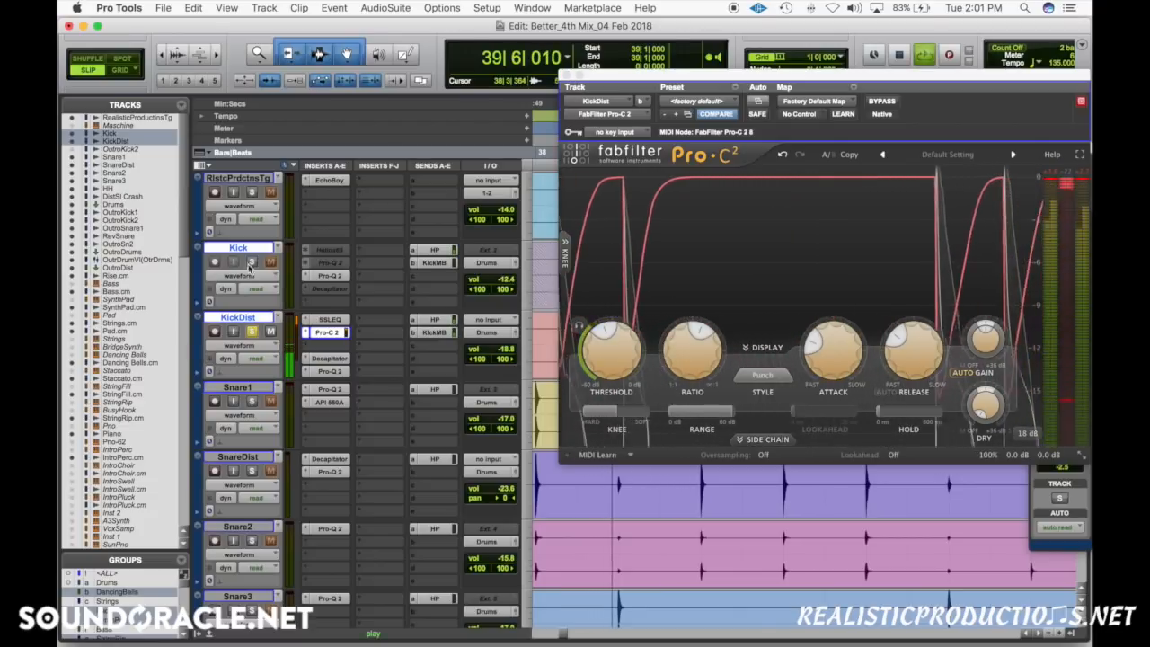
key(space)
key(space)
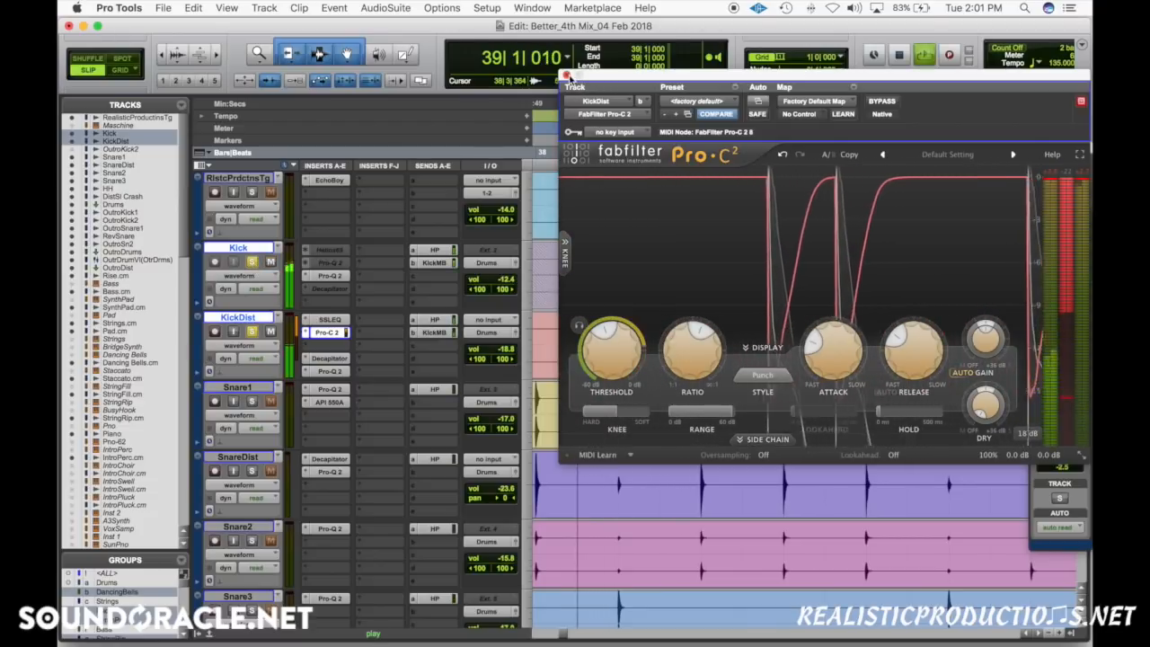
key(super+w)
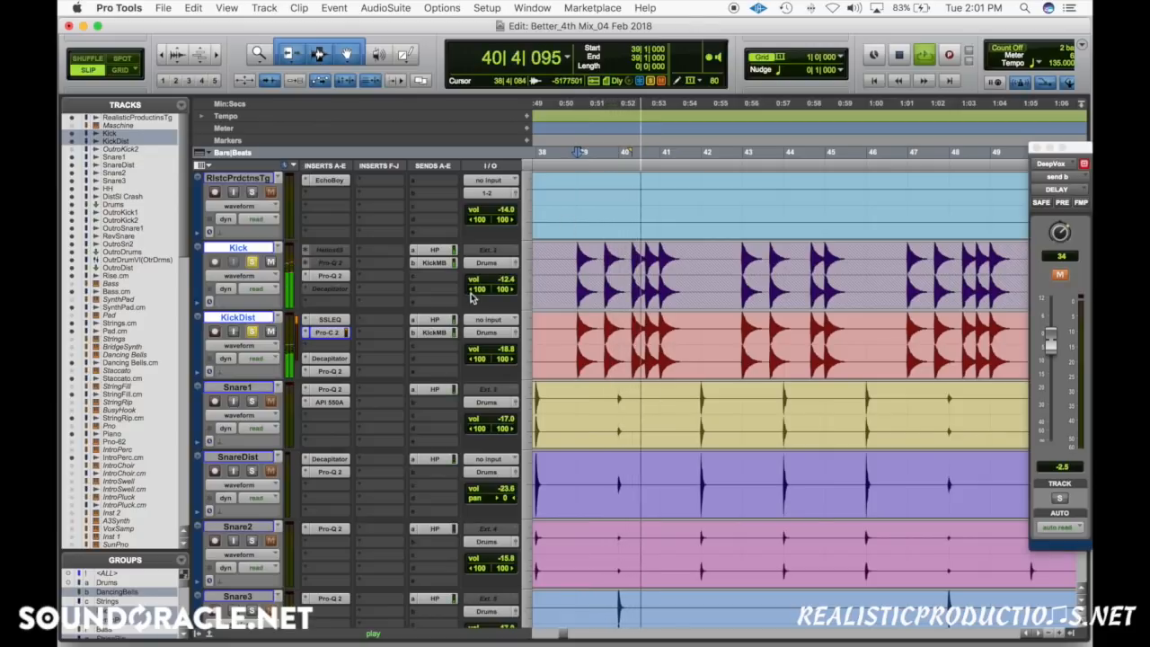
key(space)
key(space)
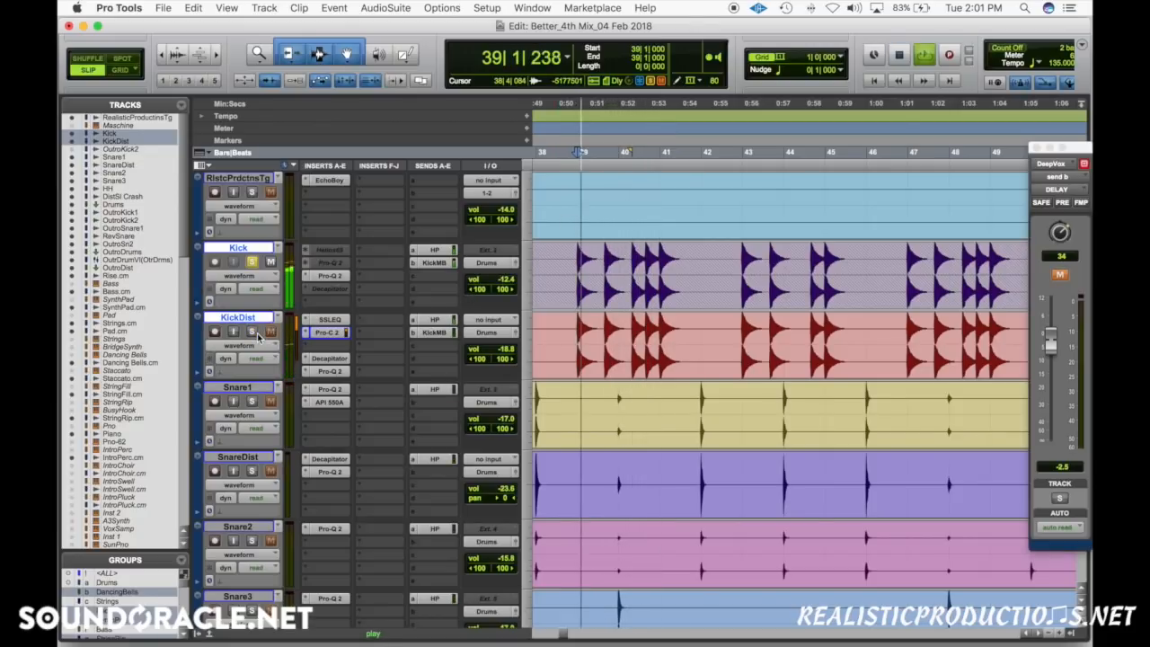
key(space)
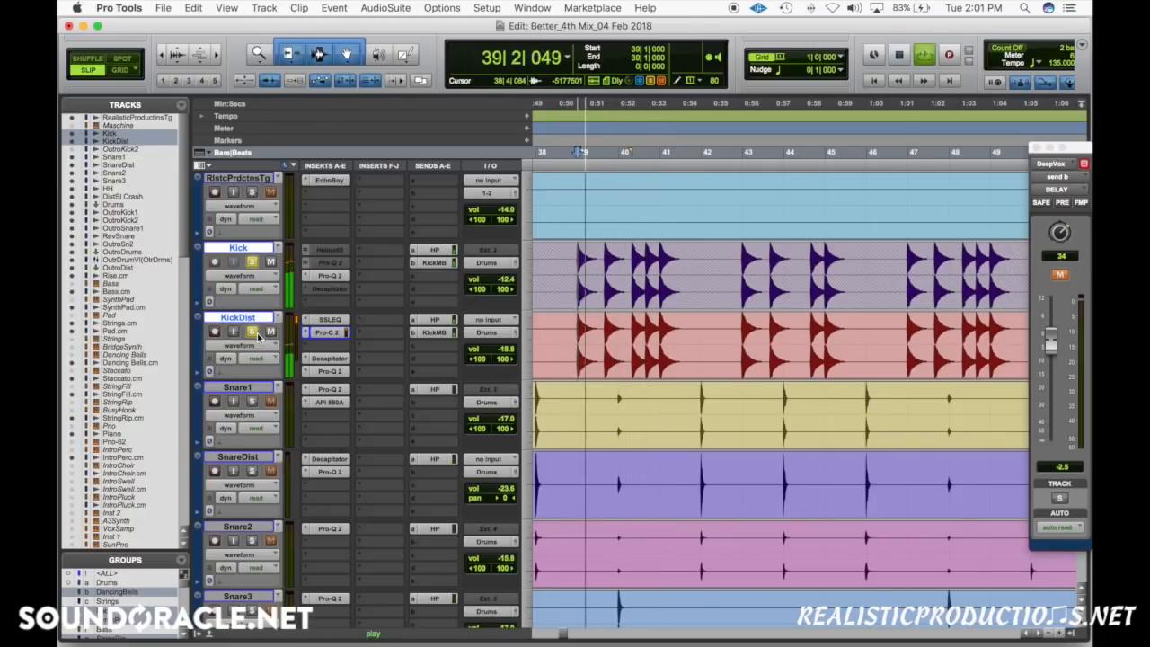
Step: Move the SSLEQ after the Pro-C 2 on KickDist, and play KickDist alone and together with Kick
drag(329, 319, 334, 348)
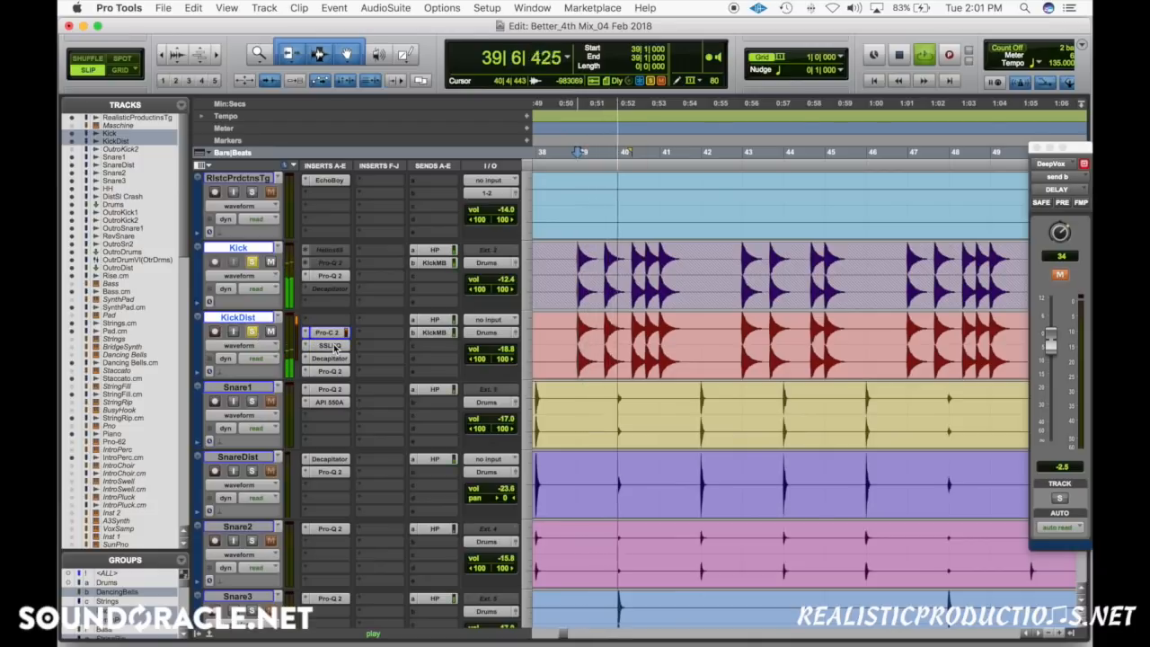
key(space)
key(space)
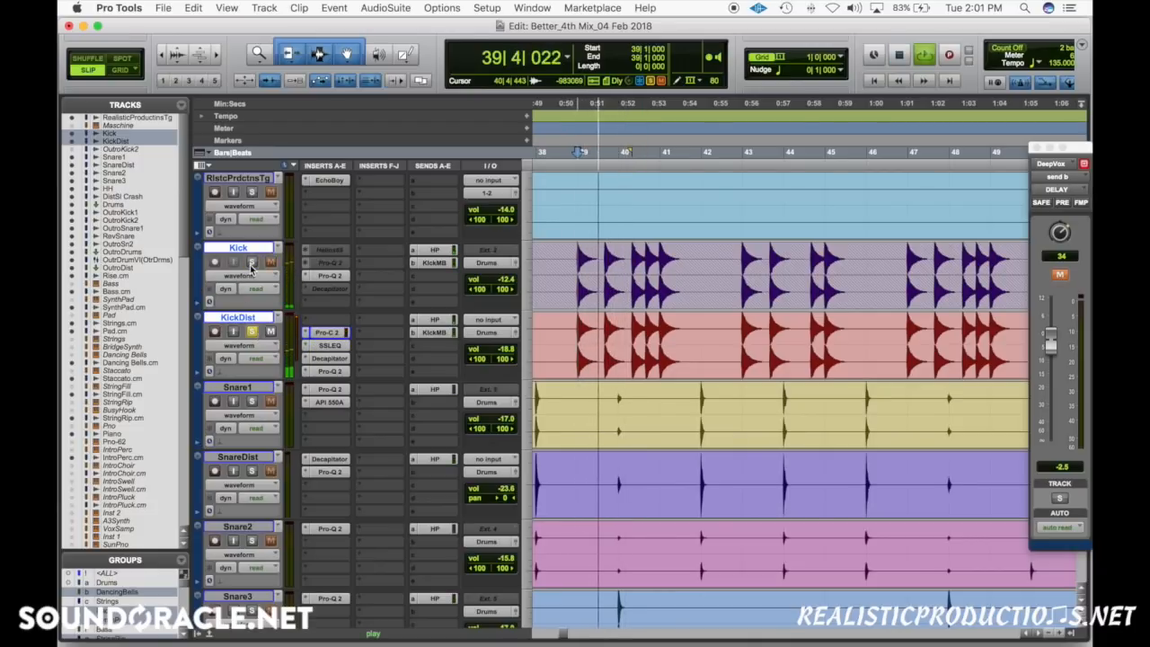
click(252, 263)
key(space)
key(space)
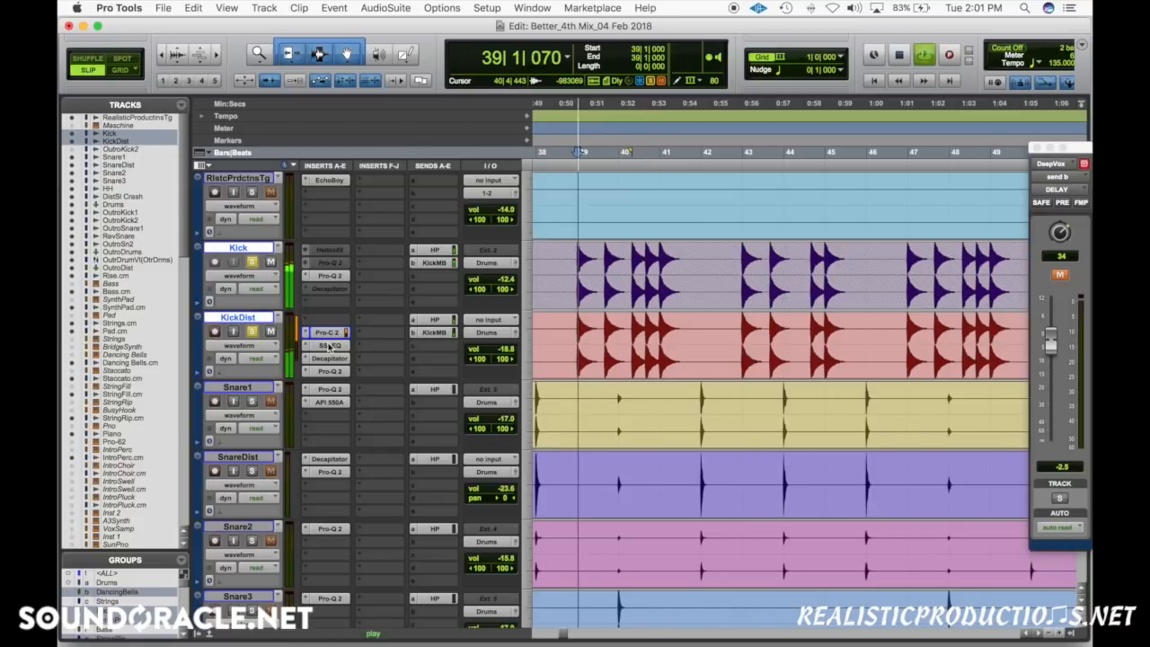
Step: Return the SSLEQ to the slot before the Pro-C 2 on KickDist and play both kick tracks again
key(space)
click(331, 333)
drag(332, 334, 327, 332)
key(space)
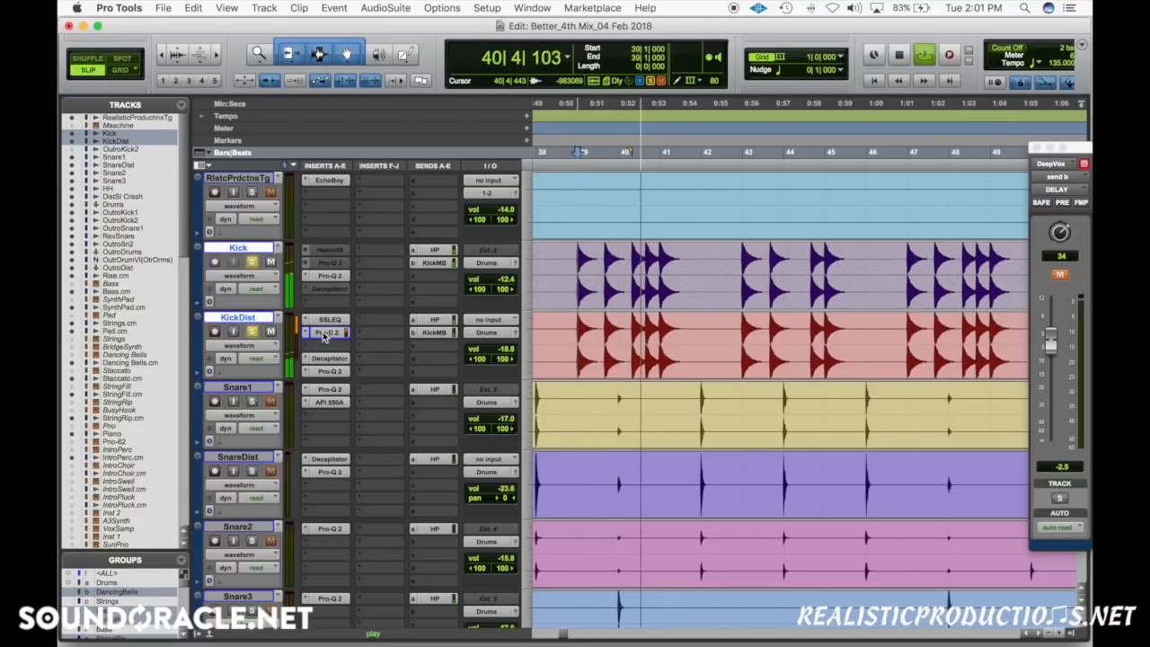
key(space)
Step: Open the SSLEQ on KickDist during playback, take Kick out of solo, and stop playback
click(339, 345)
mouse_move(328, 320)
mouse_down()
mouse_move(339, 345)
mouse_move(329, 320)
mouse_up()
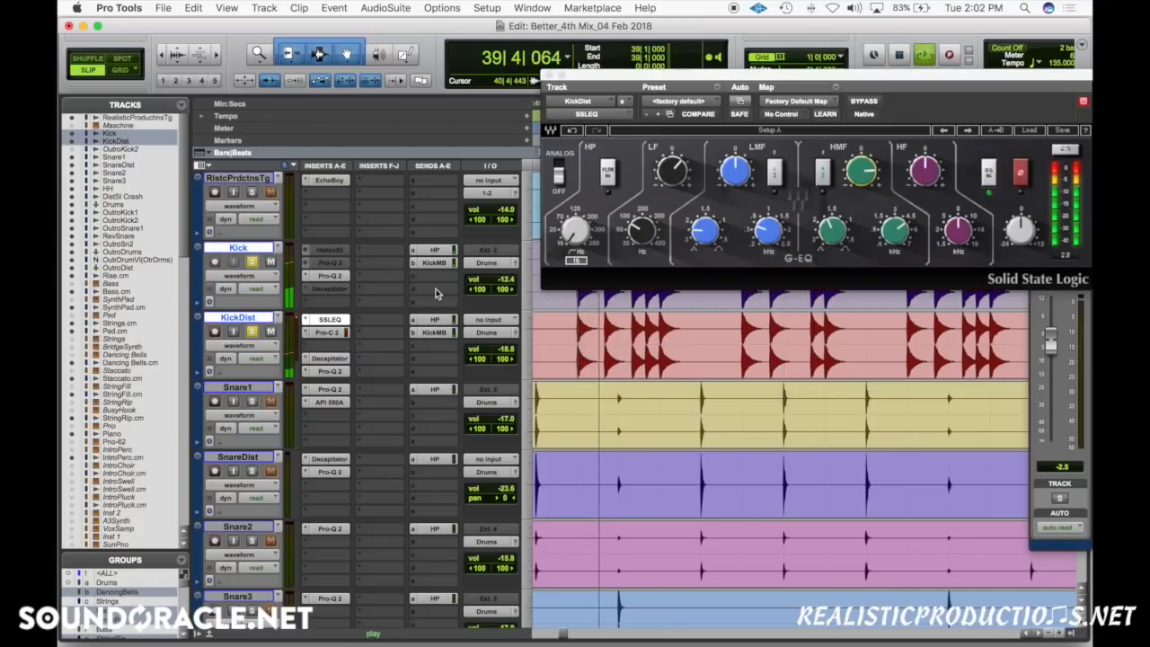
click(251, 261)
key(space)
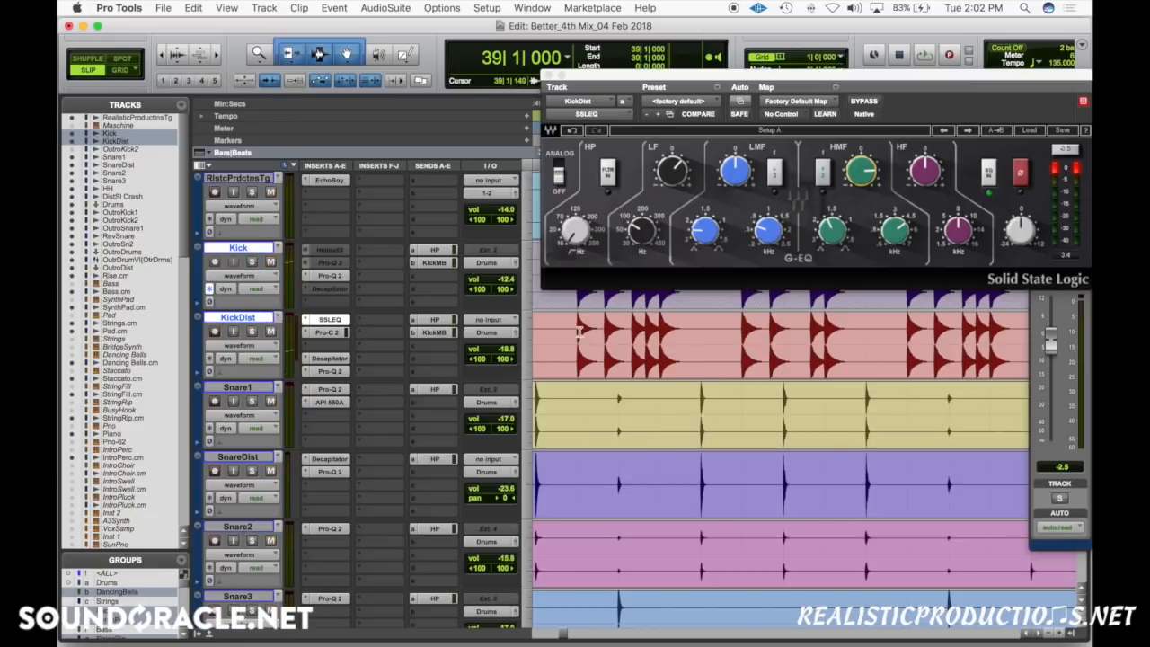
Step: Play both kick tracks with the SSLEQ before and after the Pro-C 2 on KickDist, and return it to the first slot
key(space)
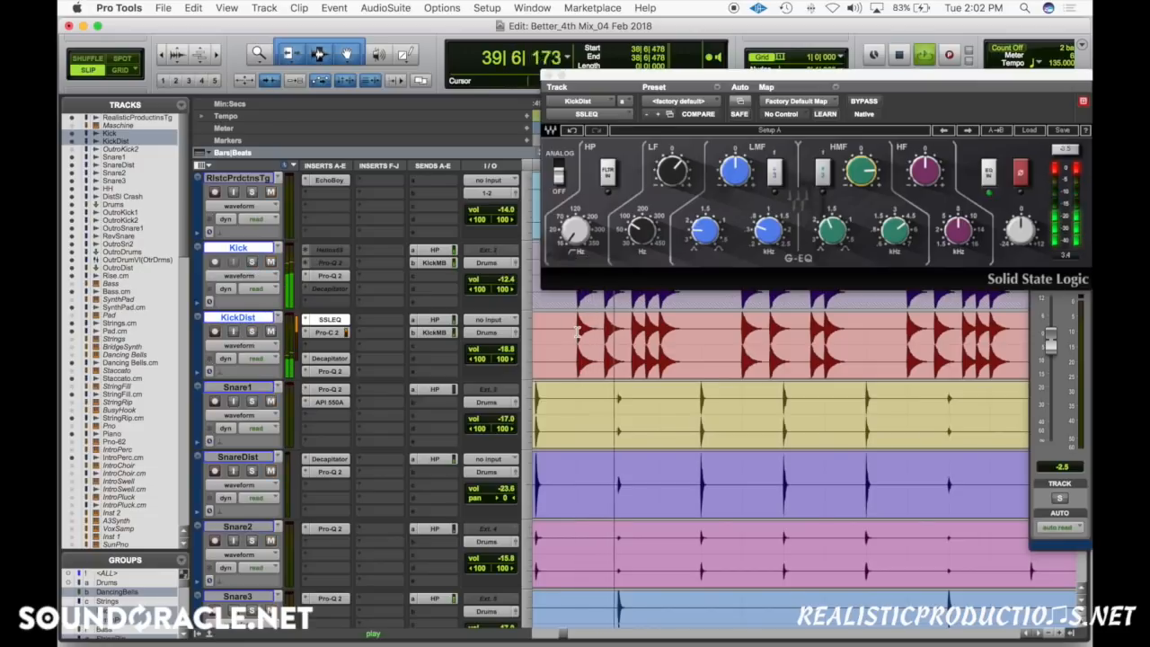
key(space)
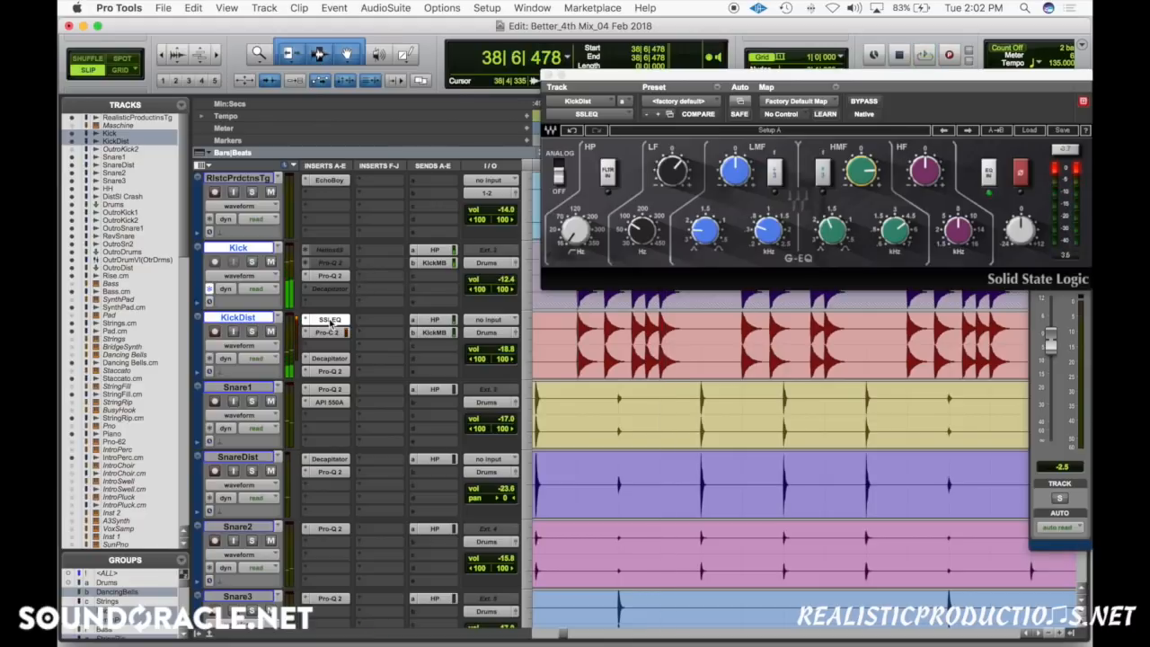
key(space)
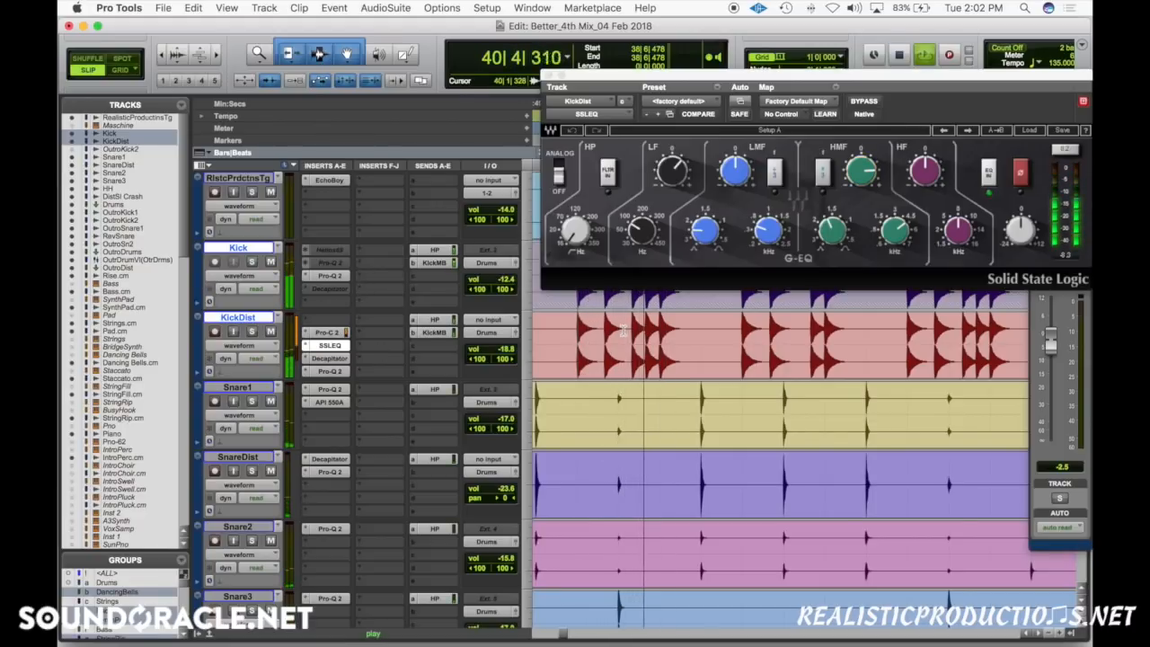
key(space)
drag(323, 347, 330, 319)
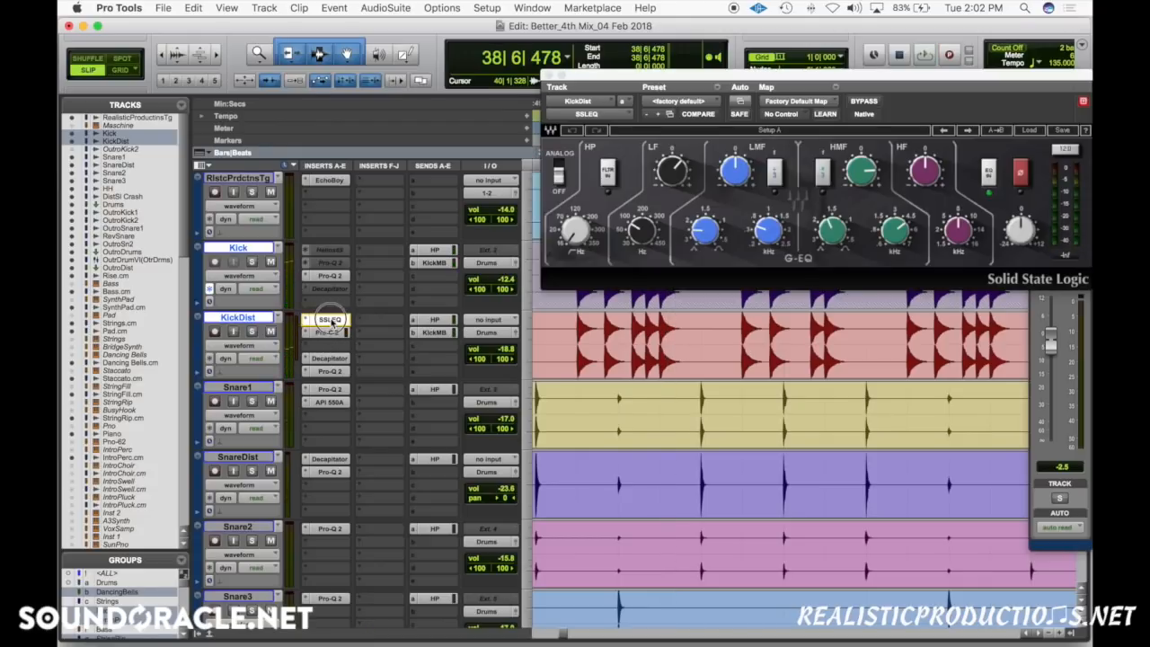
Step: Move the Decapitator and Pro-Q 2 to KickDist's first two insert slots, replacing the SSLEQ and Pro-C 2, and open the Pro-Q 2
drag(333, 376, 333, 335)
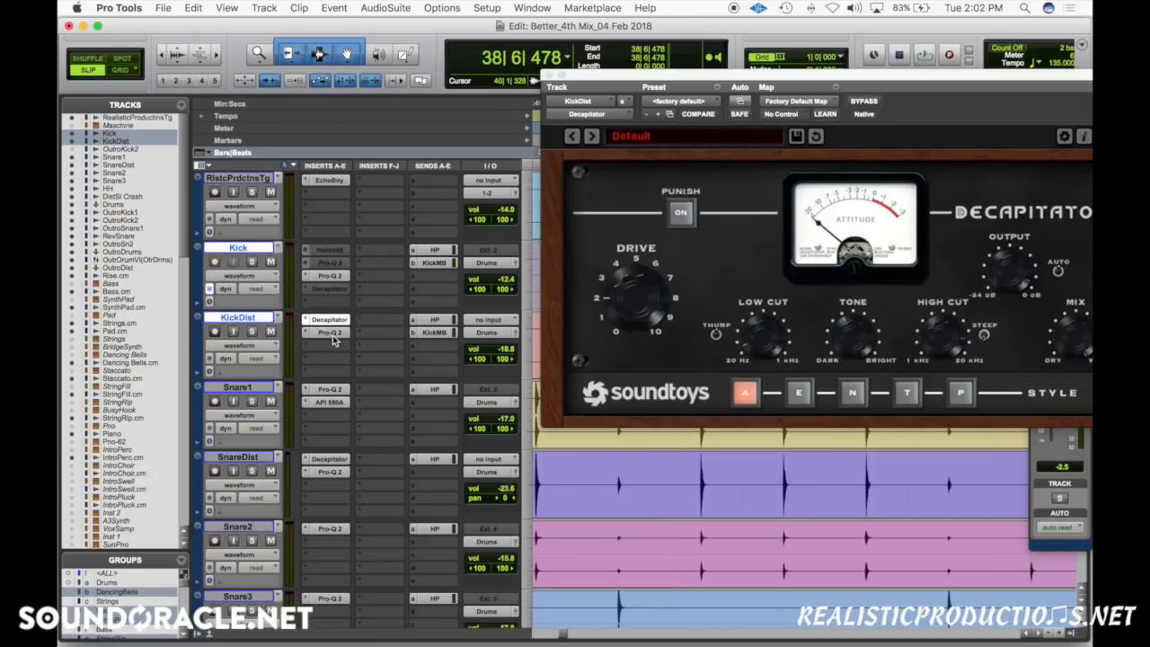
click(330, 333)
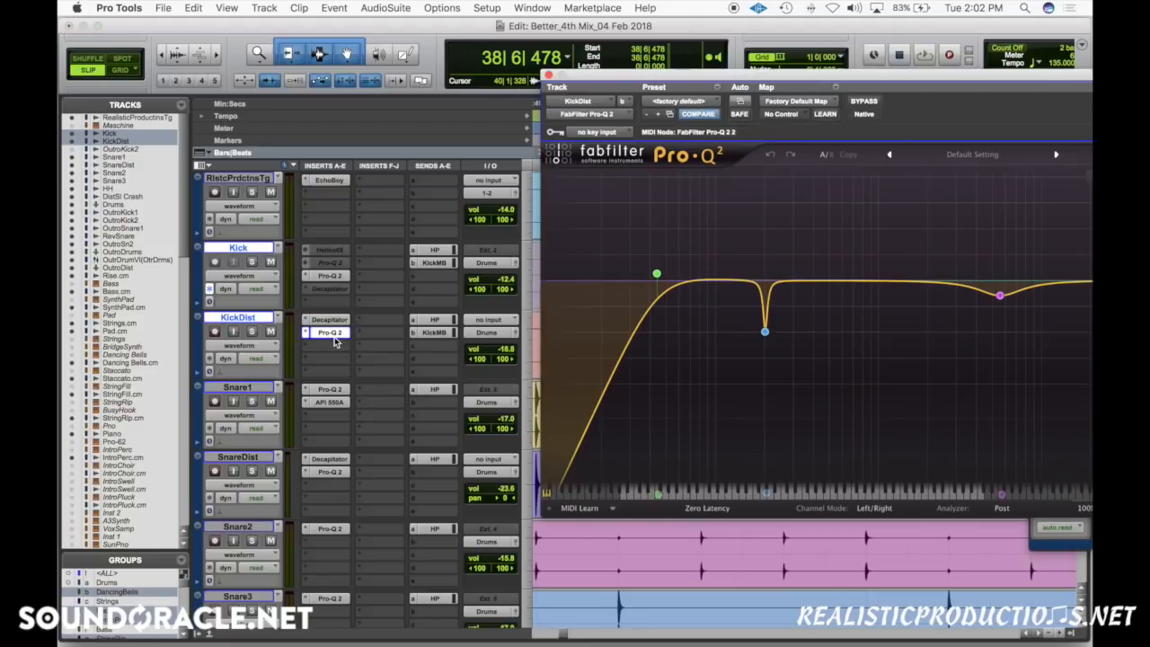
Step: Solo KickDist and play it with the Decapitator open
click(253, 335)
click(314, 321)
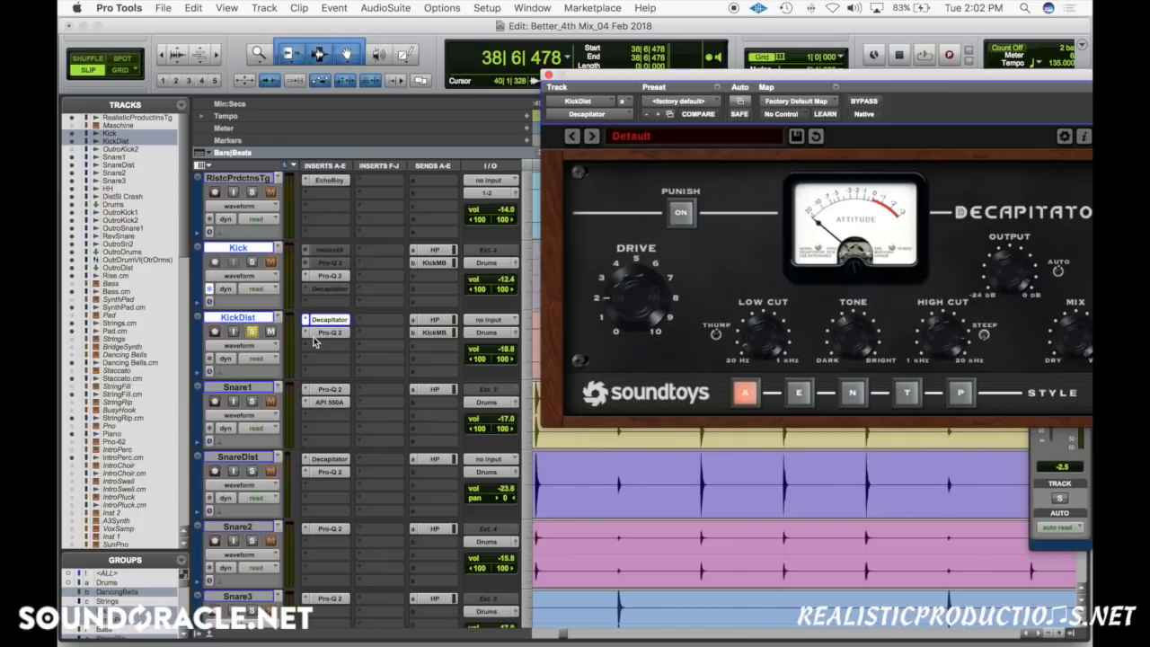
key(space)
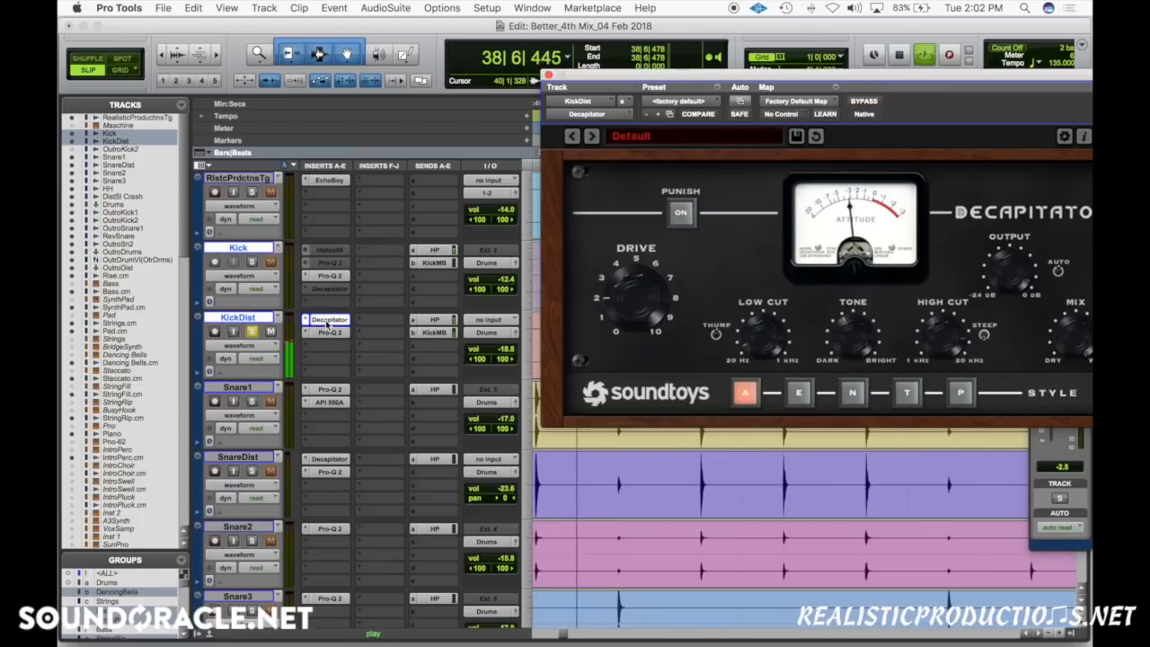
key(space)
Step: Examine the narrow 202 Hz cut in KickDist's Pro-Q 2, close the plug-in, and take the track out of solo
click(329, 333)
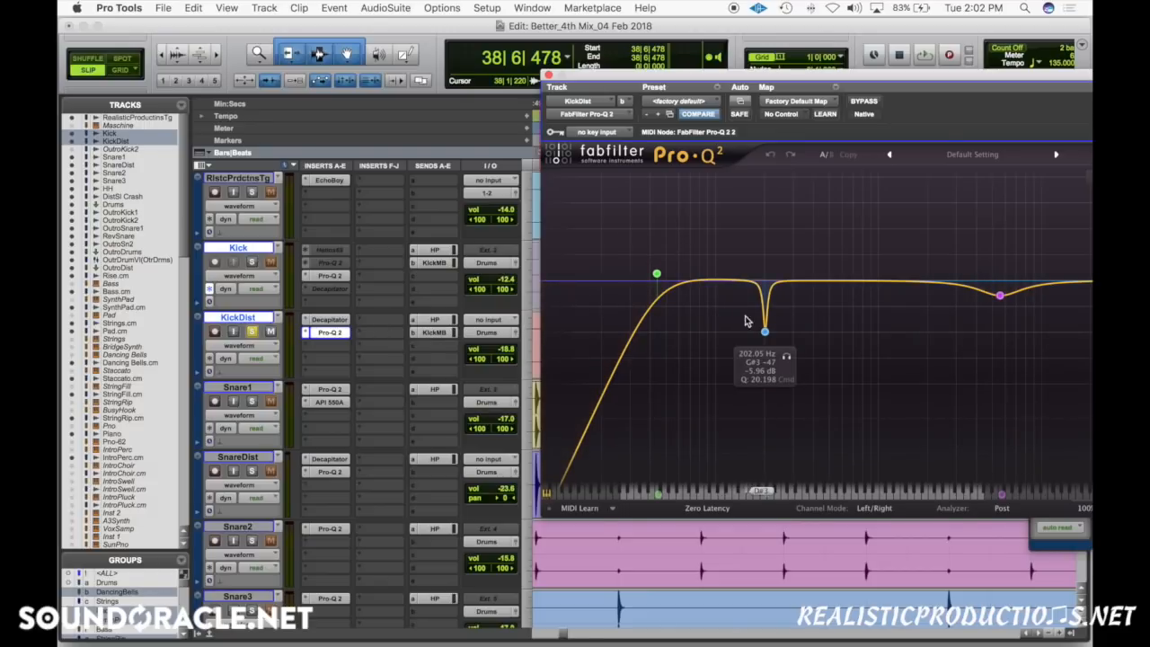
click(765, 333)
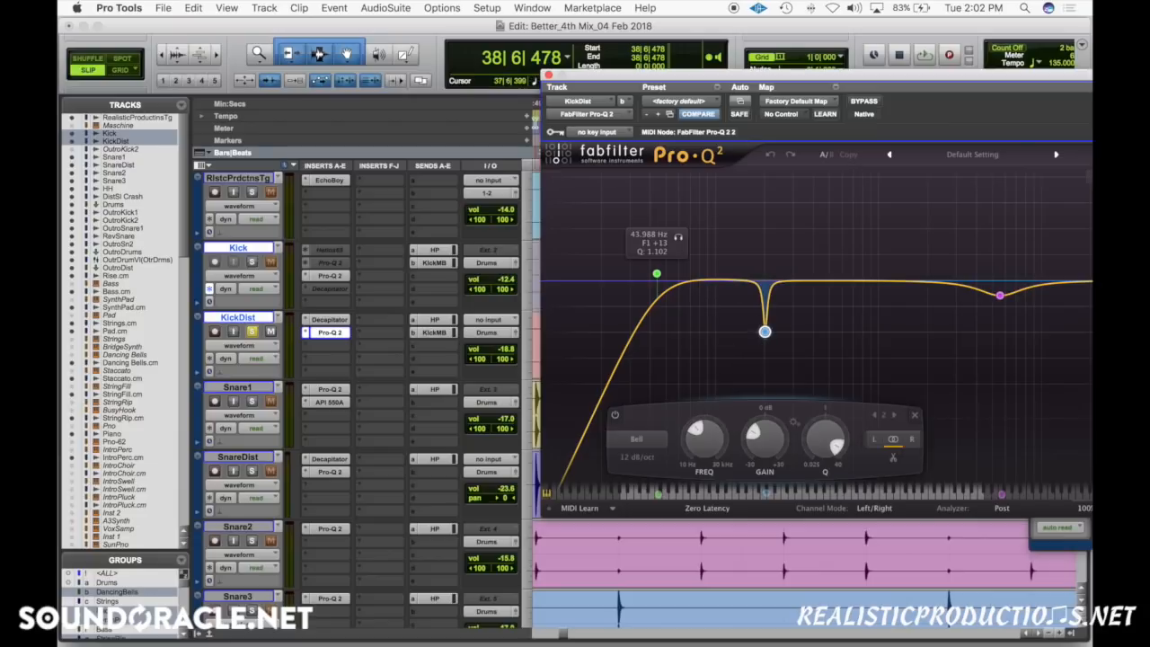
click(548, 75)
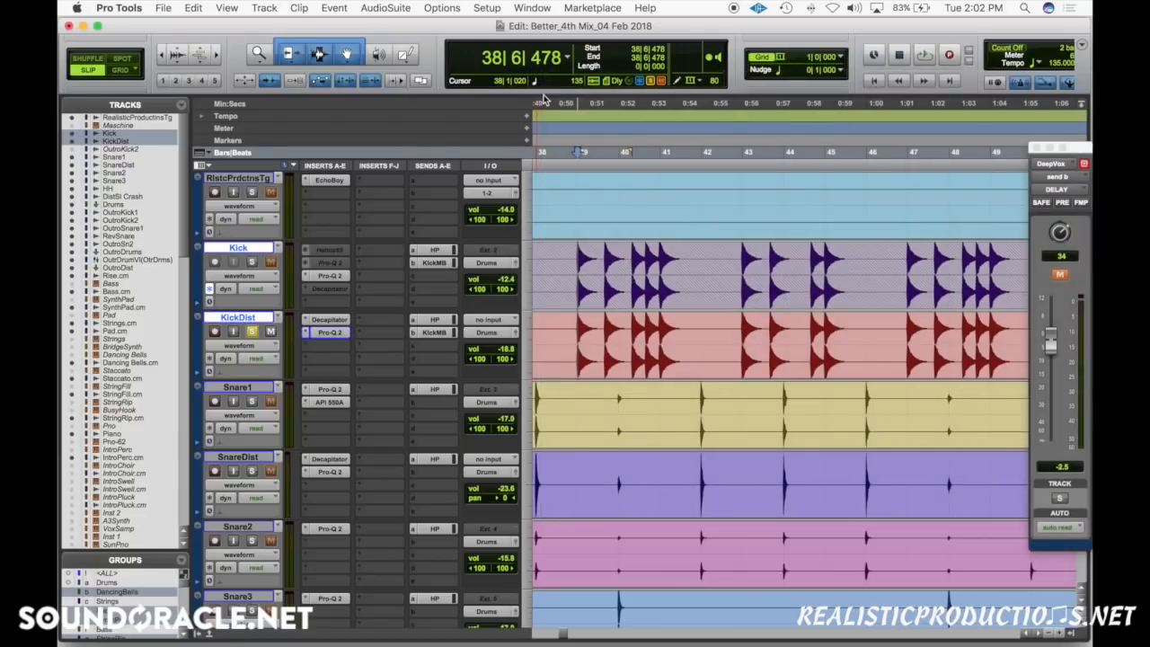
click(253, 331)
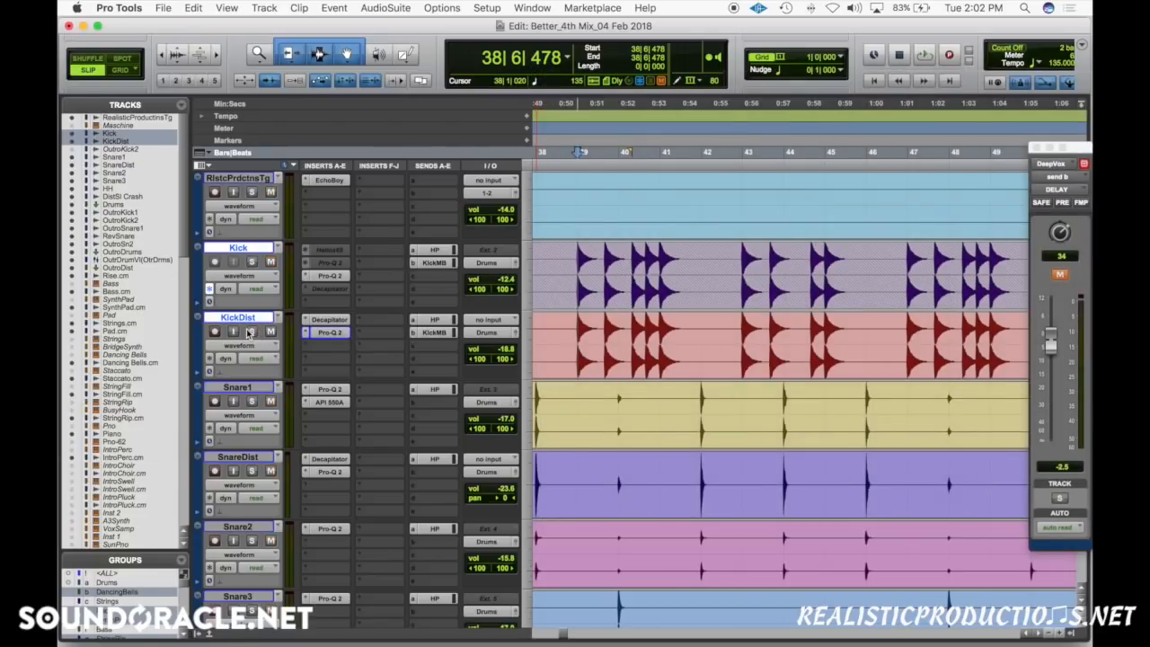
Step: Go to the vocal tracks, place the playback position on DeepVox in bar 28, and play the mix into the A2 section
click(572, 335)
key(r)
key(r)
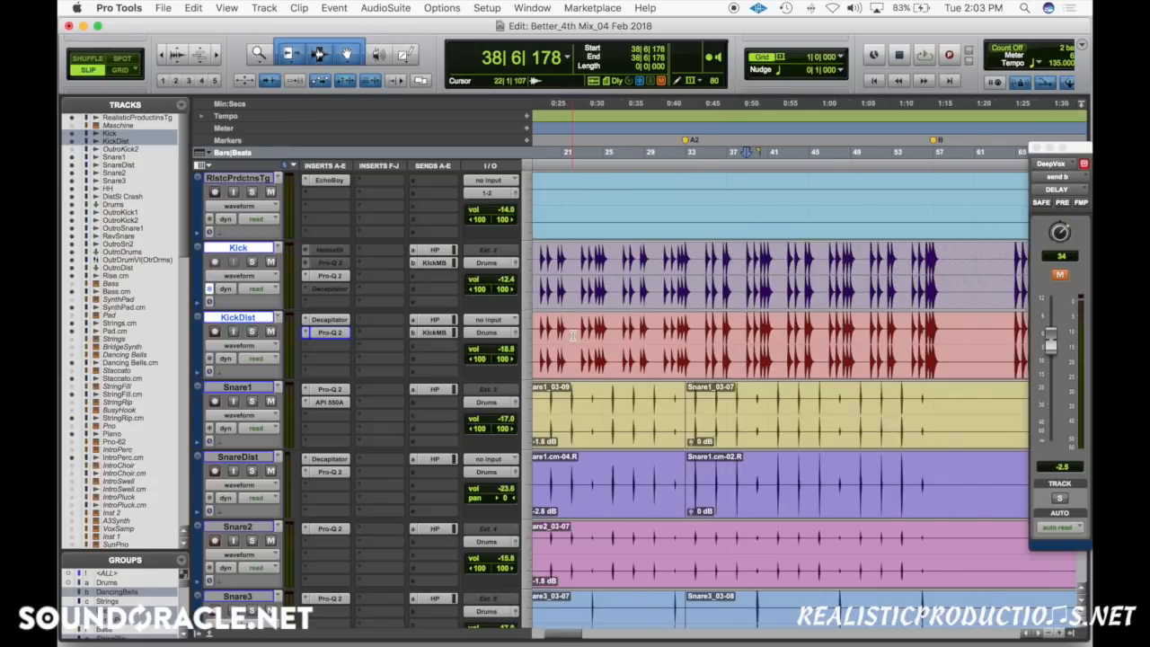
scroll(573, 336, left, 2)
scroll(575, 337, down, 4)
scroll(573, 337, down, 14)
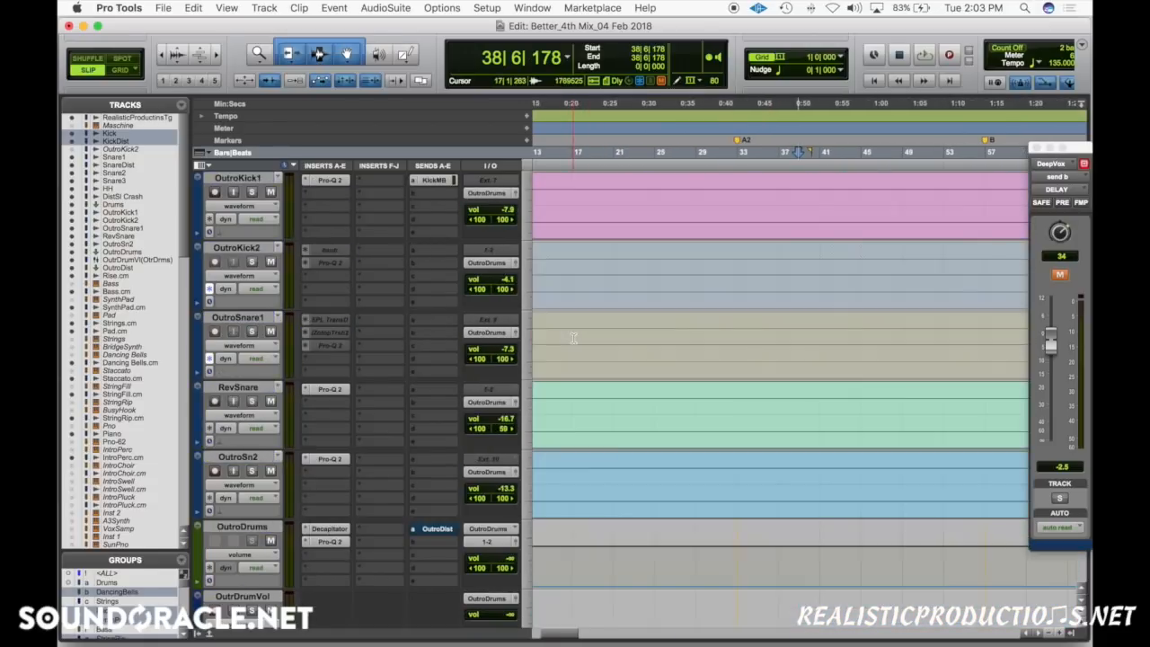
scroll(573, 337, down, 15)
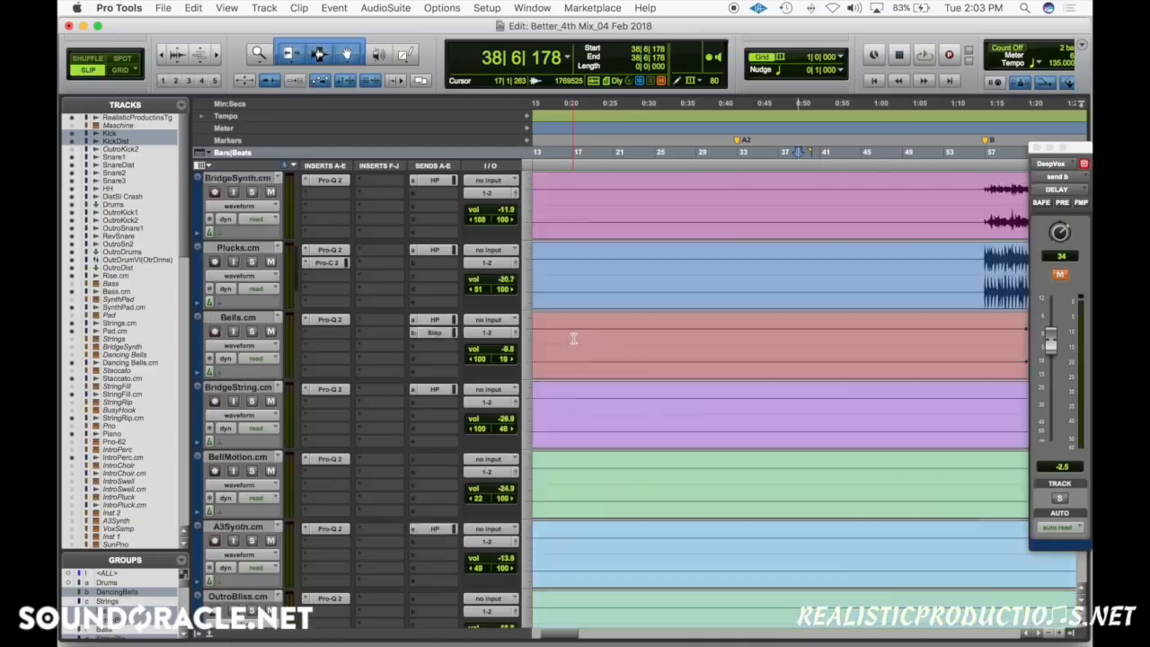
scroll(573, 338, down, 1)
scroll(573, 337, right, 3)
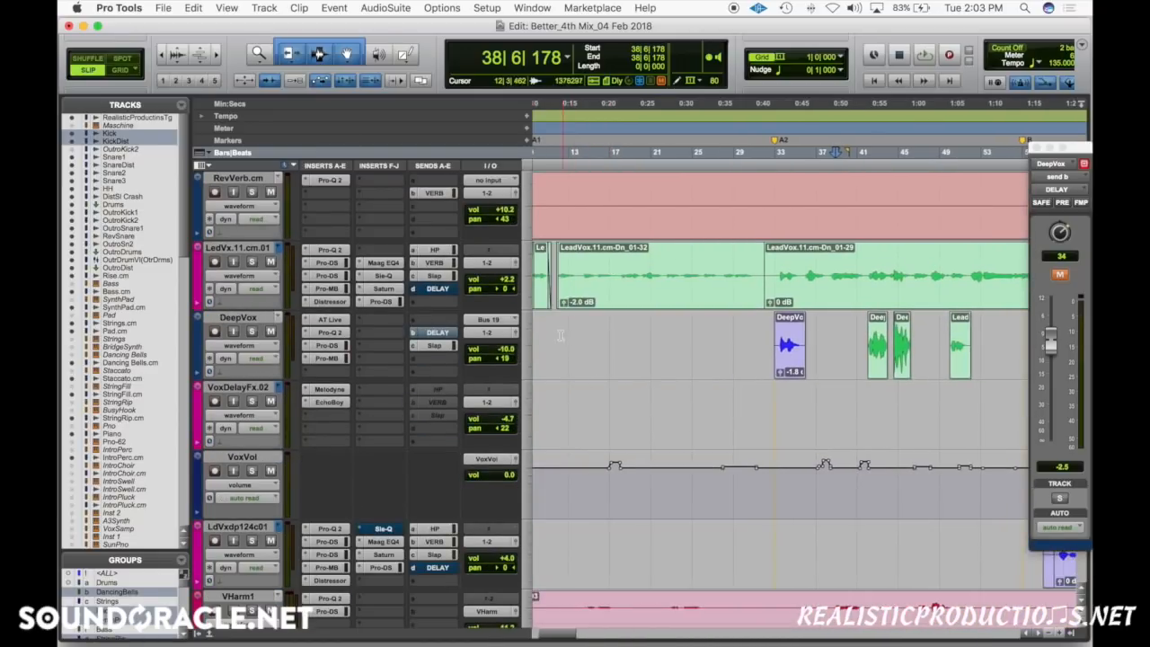
click(643, 328)
key(space)
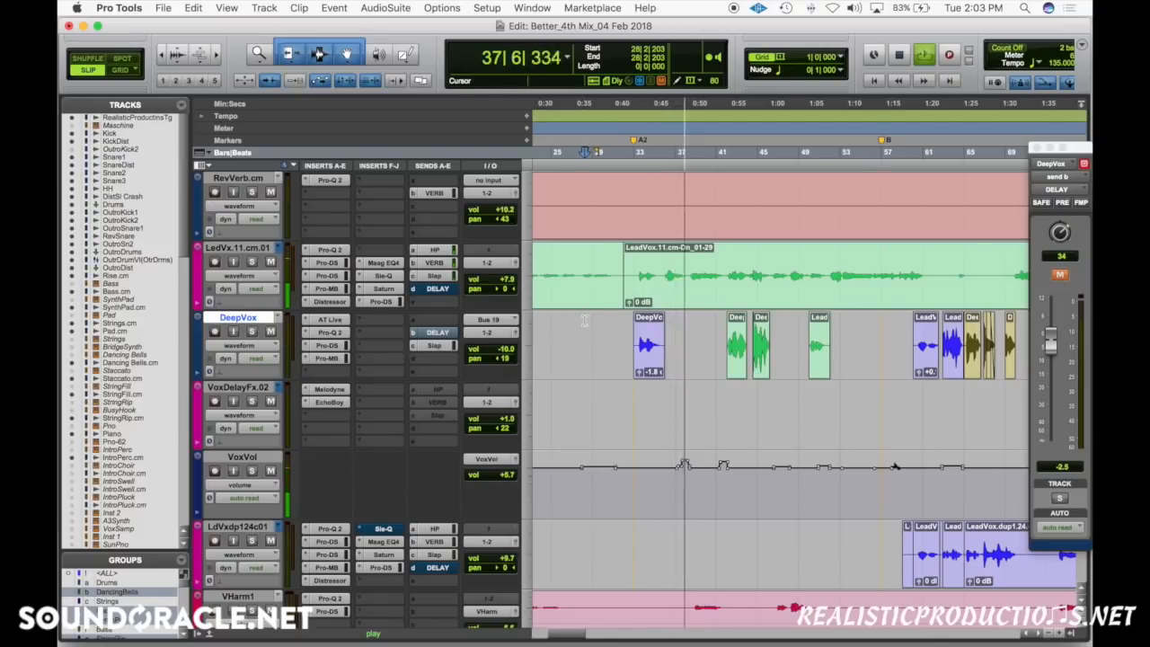
key(space)
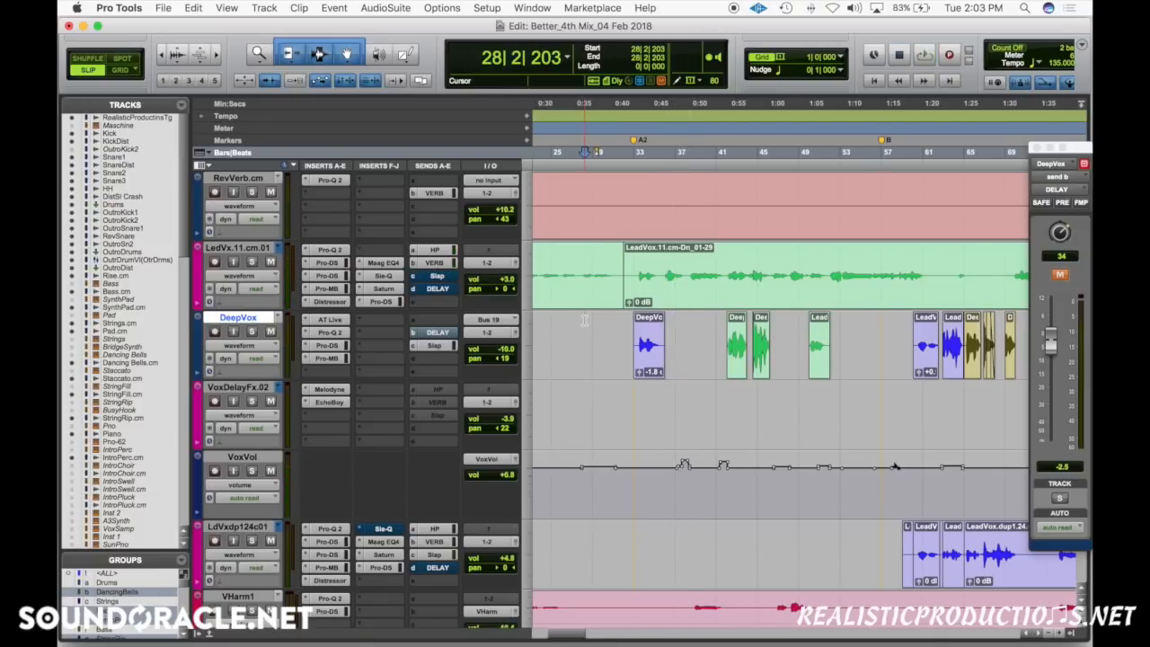